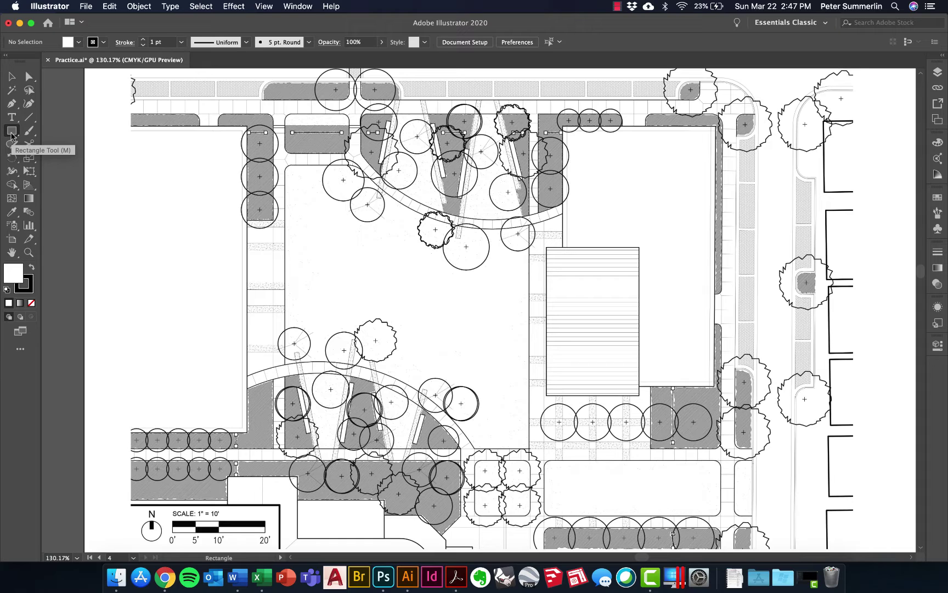
Draw a circle about 0.75 in across in the plan's open central area and move it up toward the nearby tree symbols
{"action": "left_click", "coordinate": [11, 134]}
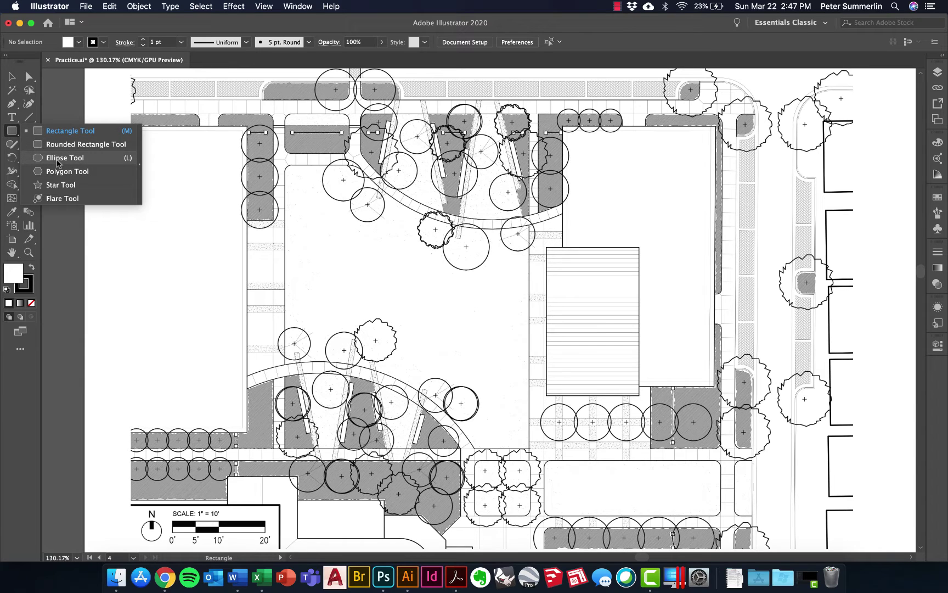
{"action": "left_click", "coordinate": [57, 158]}
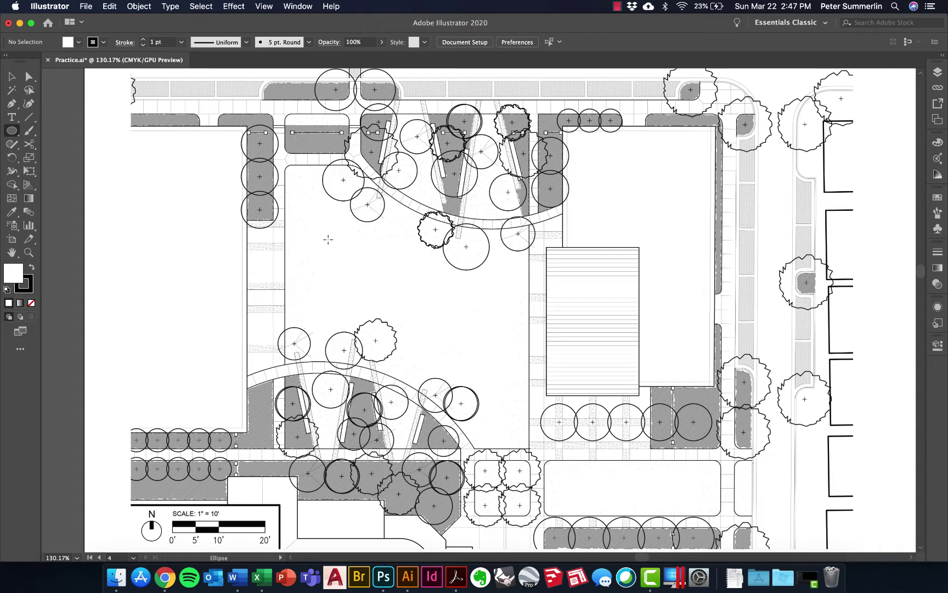
{"action": "left_click_drag", "start_coordinate": [328, 239], "coordinate": [366, 280]}
{"action": "key", "text": "alt"}
{"action": "mouse_move", "coordinate": [367, 280]}
{"action": "left_mouse_down"}
{"action": "mouse_move", "coordinate": [342, 262]}
{"action": "mouse_move", "coordinate": [370, 281]}
{"action": "mouse_move", "coordinate": [348, 255]}
{"action": "mouse_move", "coordinate": [364, 268]}
{"action": "left_mouse_up"}
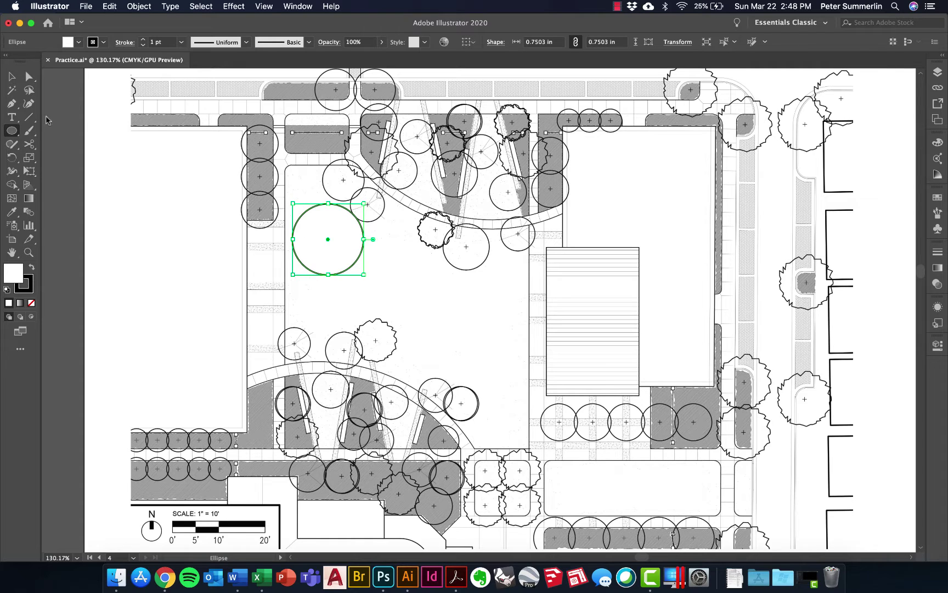
{"action": "key", "text": "v"}
{"action": "left_click_drag", "start_coordinate": [348, 237], "coordinate": [364, 217]}
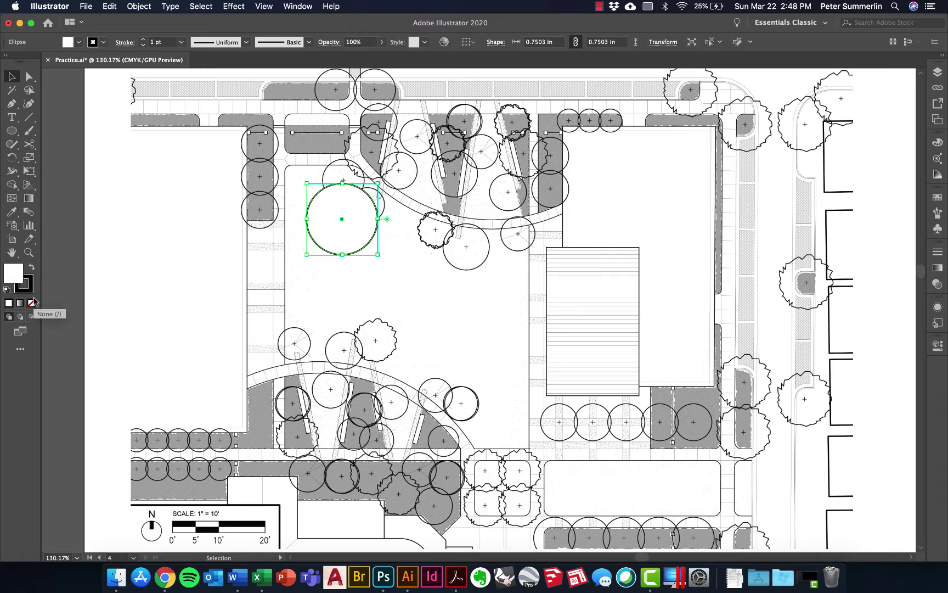
Fill the circle with light yellow F9EC8F and change its stroke colour to white FFFFFF
{"action": "key", "text": "x"}
{"action": "double_click", "coordinate": [17, 276]}
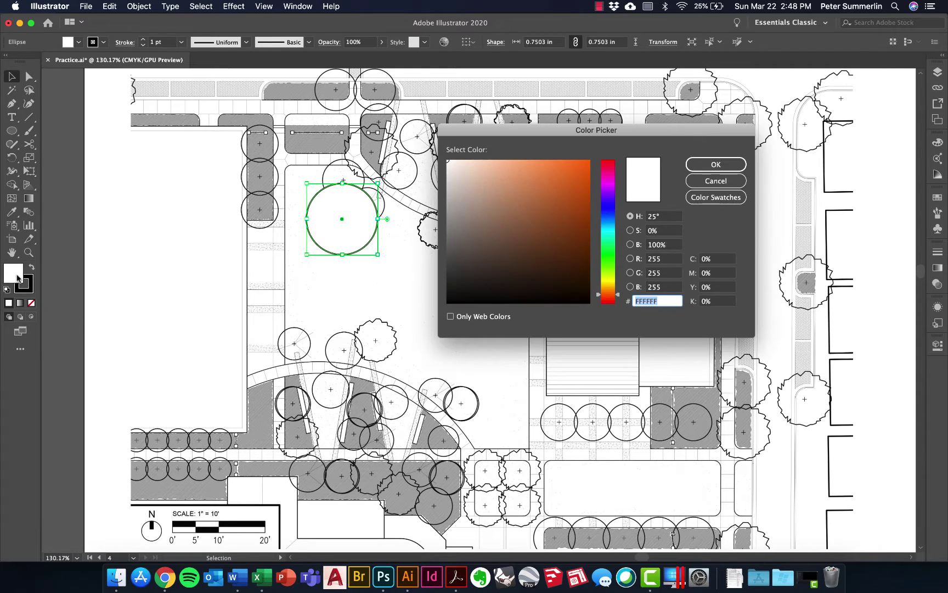
{"action": "left_click", "coordinate": [608, 283]}
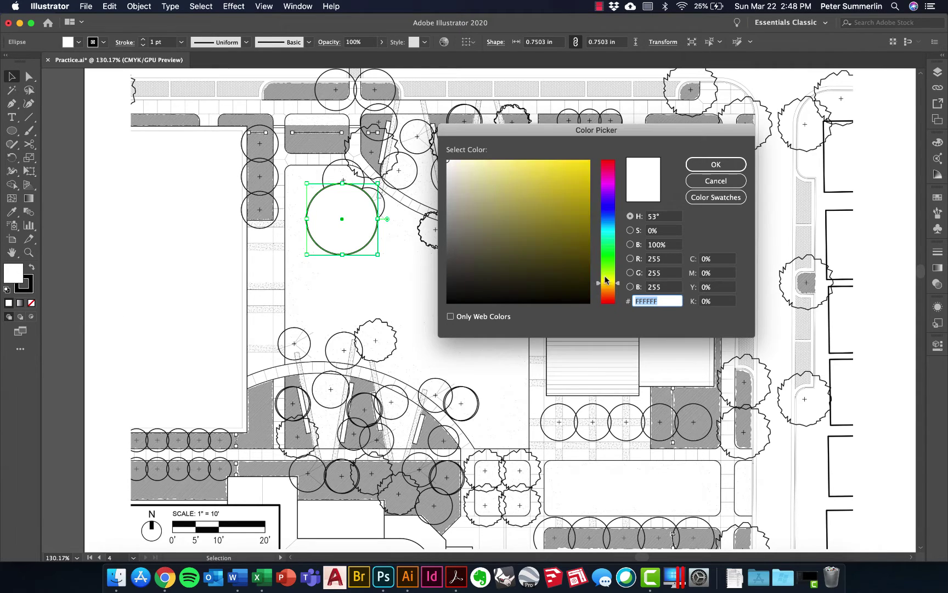
{"action": "left_click", "coordinate": [508, 163]}
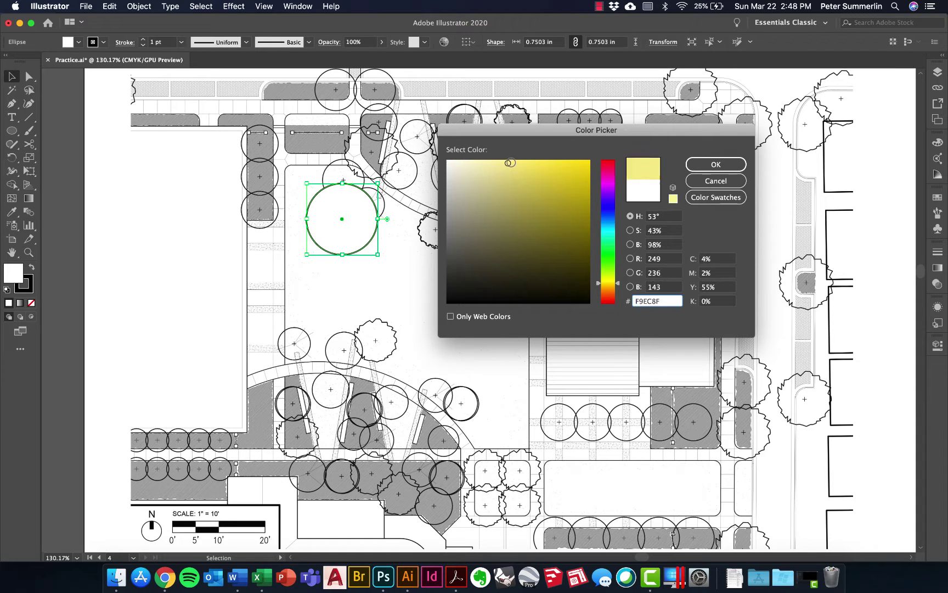
{"action": "left_click", "coordinate": [693, 165]}
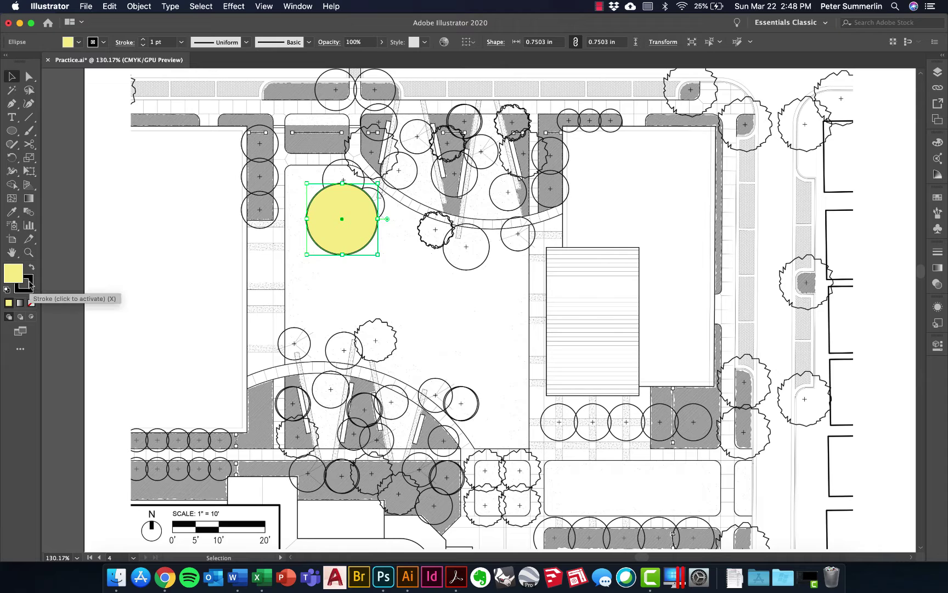
{"action": "double_click", "coordinate": [25, 283]}
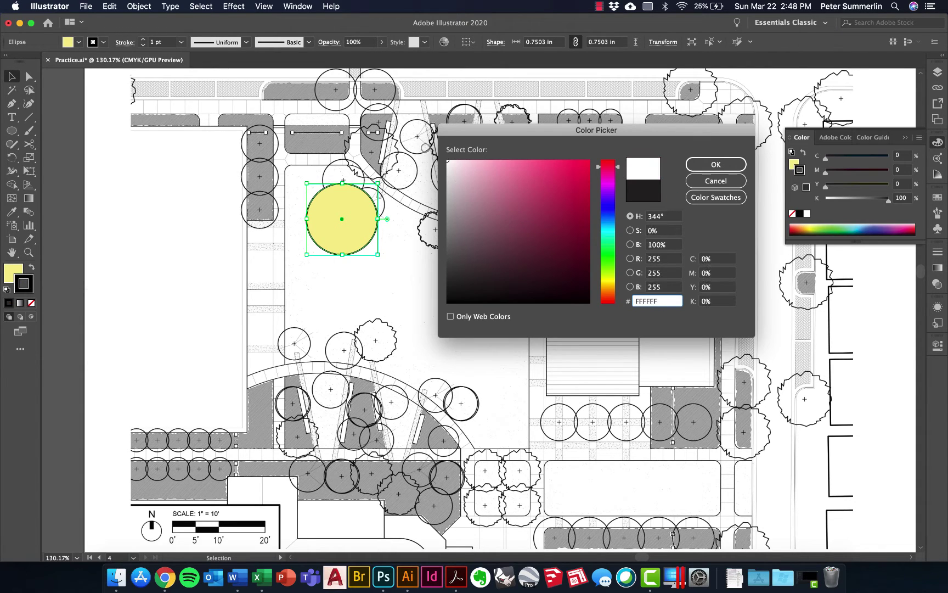
{"action": "left_click", "coordinate": [705, 164]}
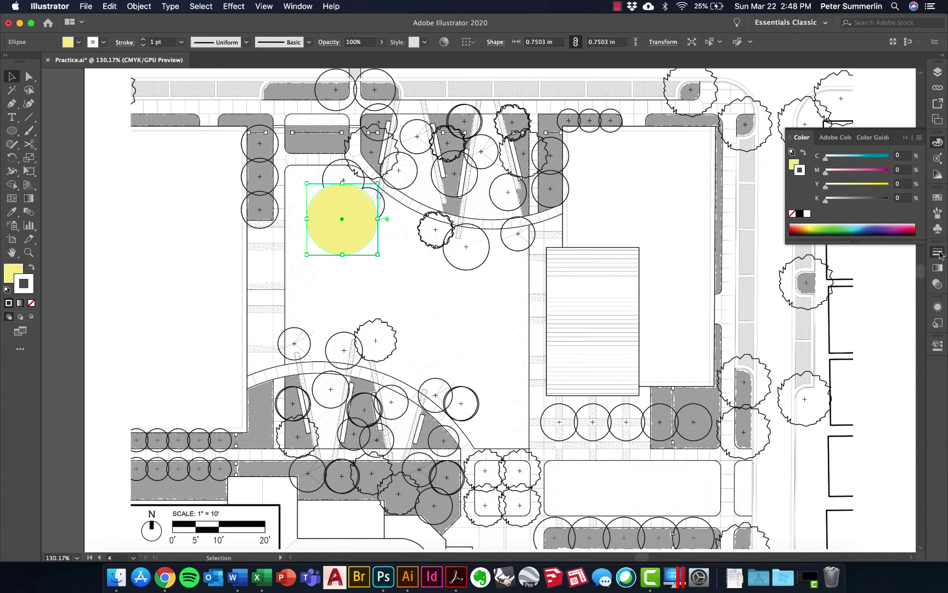
Make the circle's stroke a dashed line with a 1 pt dash and a 3 pt weight
{"action": "left_click", "coordinate": [937, 251]}
{"action": "left_click", "coordinate": [813, 329]}
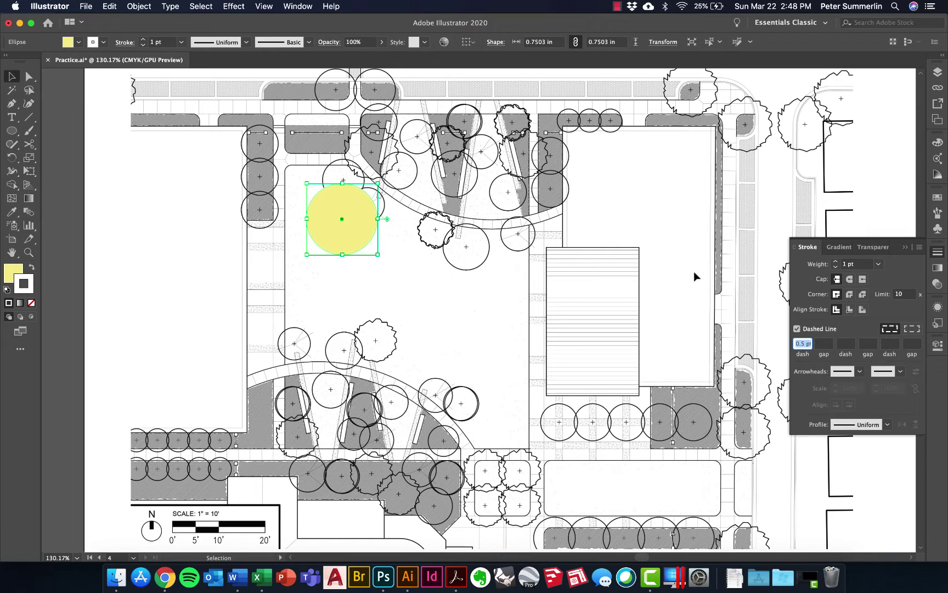
{"action": "type", "text": "1"}
{"action": "key", "text": "Return"}
{"action": "left_click", "coordinate": [836, 261]}
{"action": "left_click", "coordinate": [836, 262]}
{"action": "scroll", "coordinate": [388, 223], "scroll_direction": "up", "scroll_amount": 5}
{"action": "scroll", "coordinate": [388, 222], "scroll_direction": "left", "scroll_amount": 5}
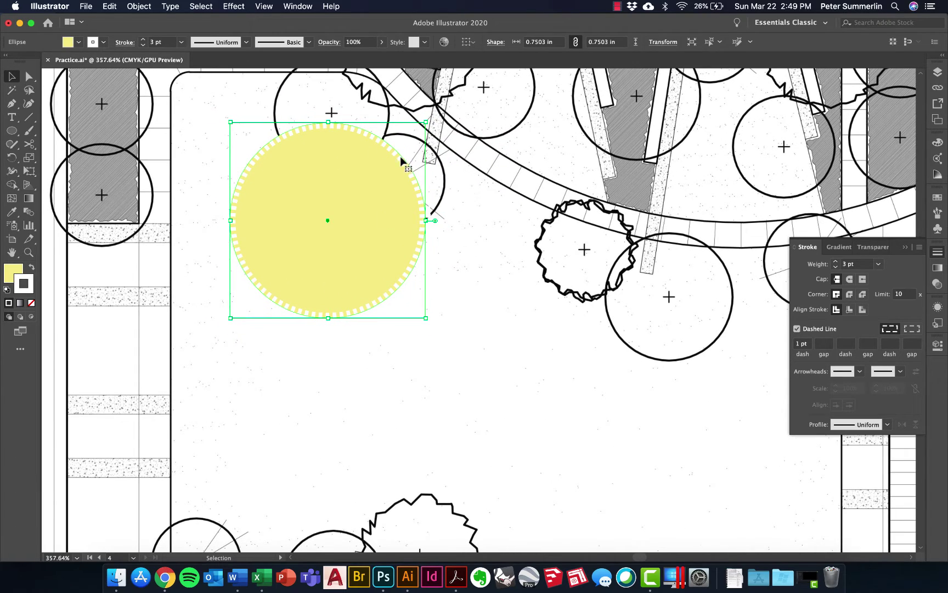
{"action": "left_click_drag", "start_coordinate": [385, 145], "coordinate": [381, 140]}
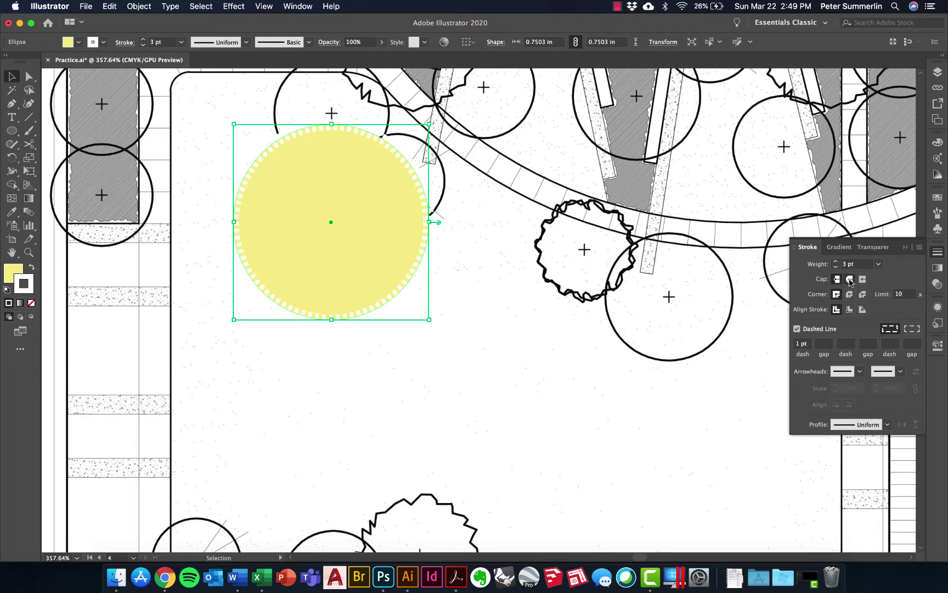
Move the yellow circle down into the open area and duplicate it twice to form a horizontal row of three
{"action": "scroll", "coordinate": [387, 242], "scroll_direction": "down", "scroll_amount": 4}
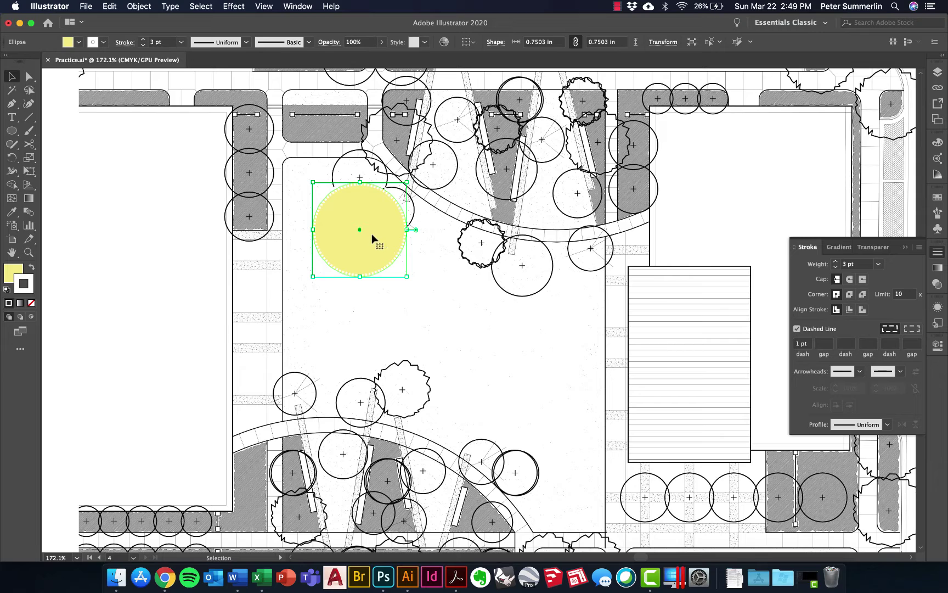
{"action": "left_click_drag", "start_coordinate": [372, 233], "coordinate": [370, 318]}
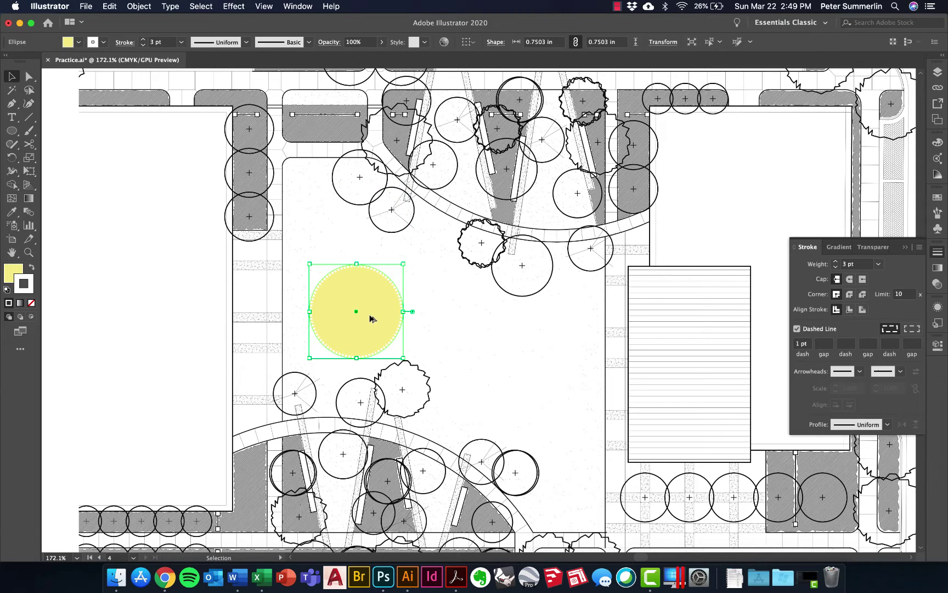
{"action": "left_click_drag", "start_coordinate": [370, 315], "coordinate": [475, 321]}
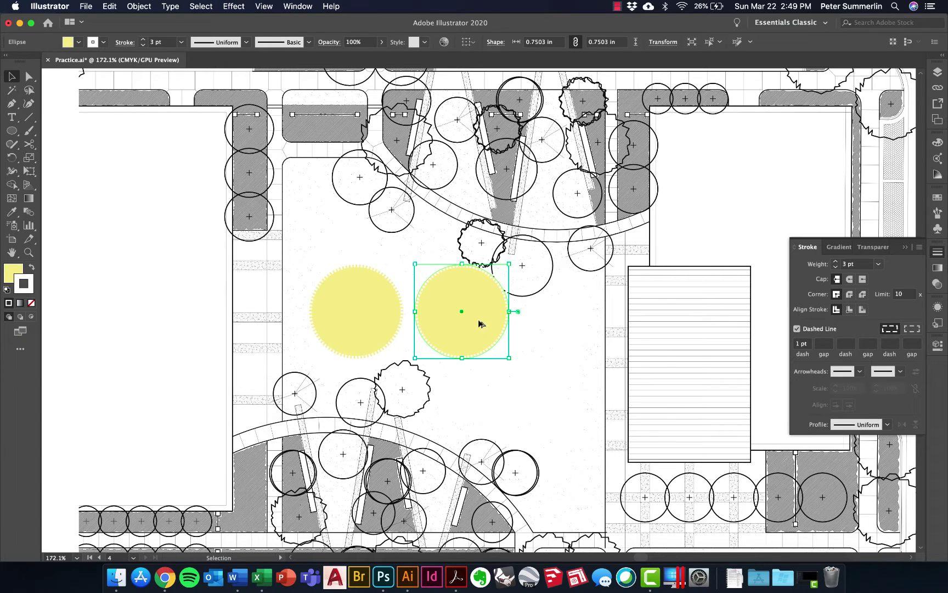
{"action": "left_click_drag", "start_coordinate": [479, 324], "coordinate": [587, 326]}
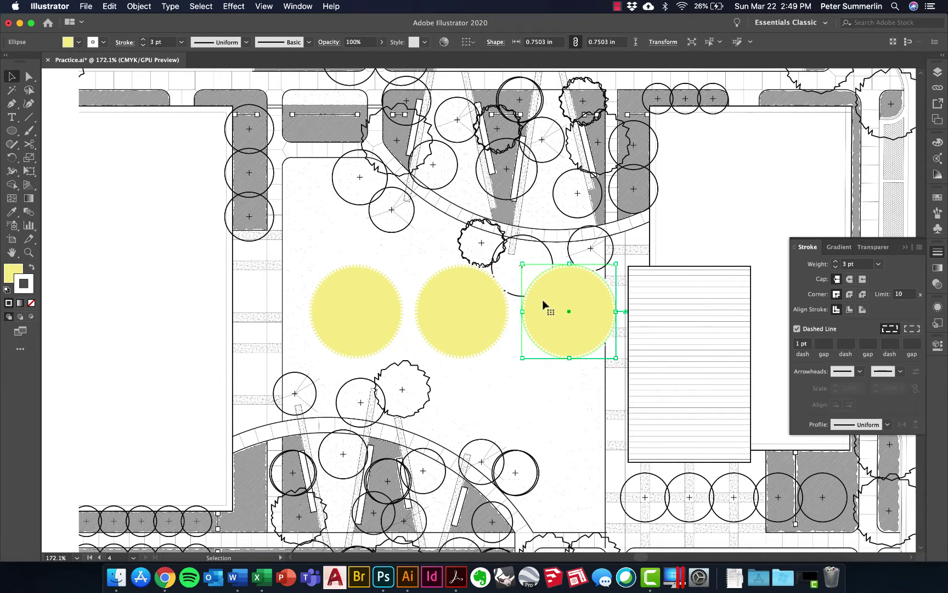
Move the two outer circles inward so that both overlap the middle circle
{"action": "left_click", "coordinate": [353, 308]}
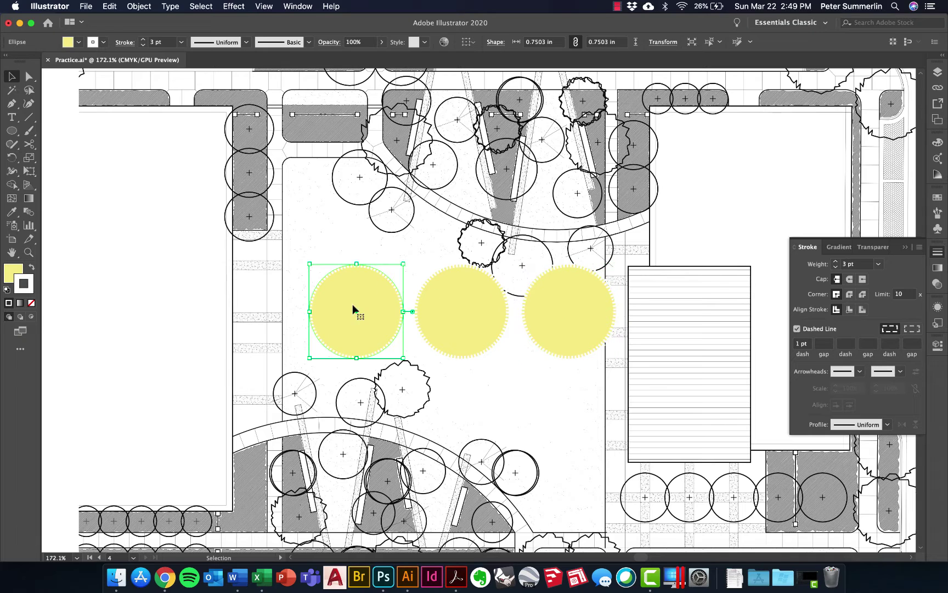
{"action": "left_click_drag", "start_coordinate": [380, 306], "coordinate": [426, 308]}
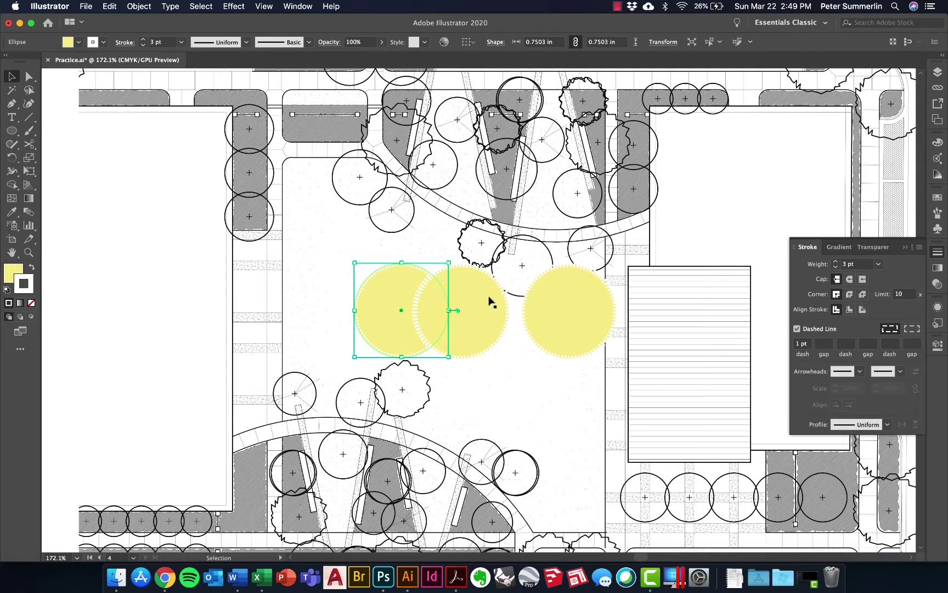
{"action": "left_click_drag", "start_coordinate": [410, 281], "coordinate": [372, 283]}
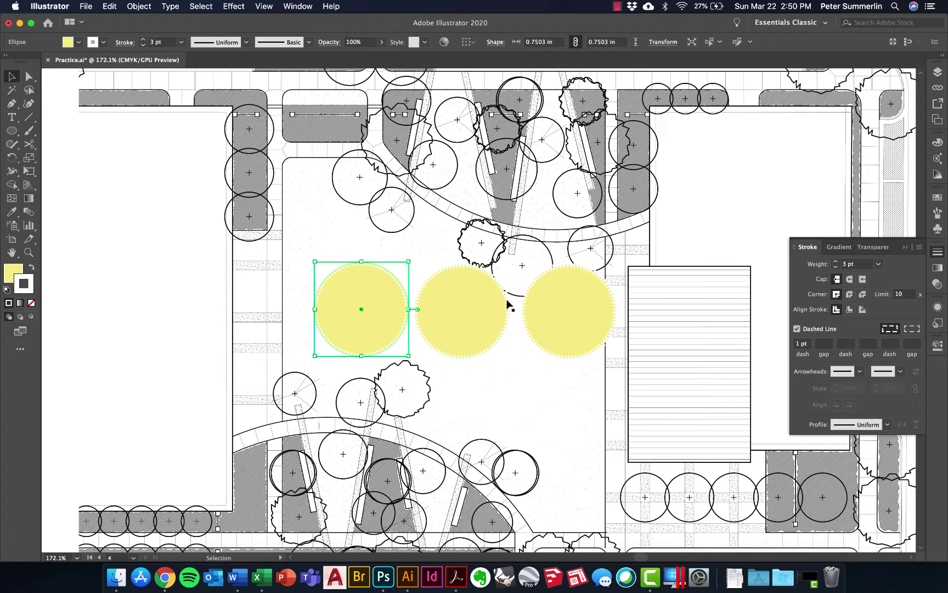
{"action": "left_click_drag", "start_coordinate": [374, 287], "coordinate": [417, 286]}
{"action": "left_click_drag", "start_coordinate": [545, 291], "coordinate": [494, 292]}
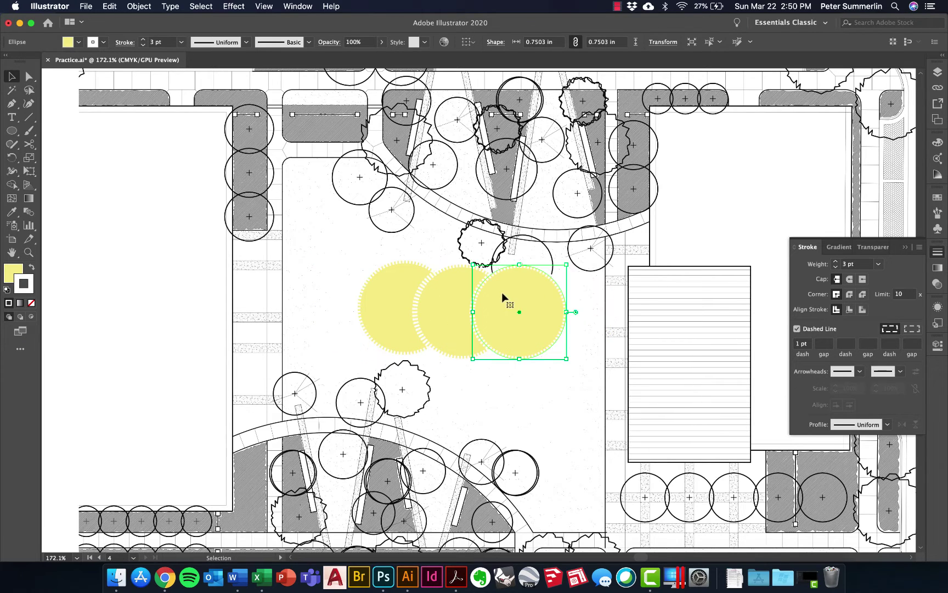
Select all three overlapping circles and show their Appearance attributes
{"action": "left_click", "coordinate": [460, 289], "text": "shift"}
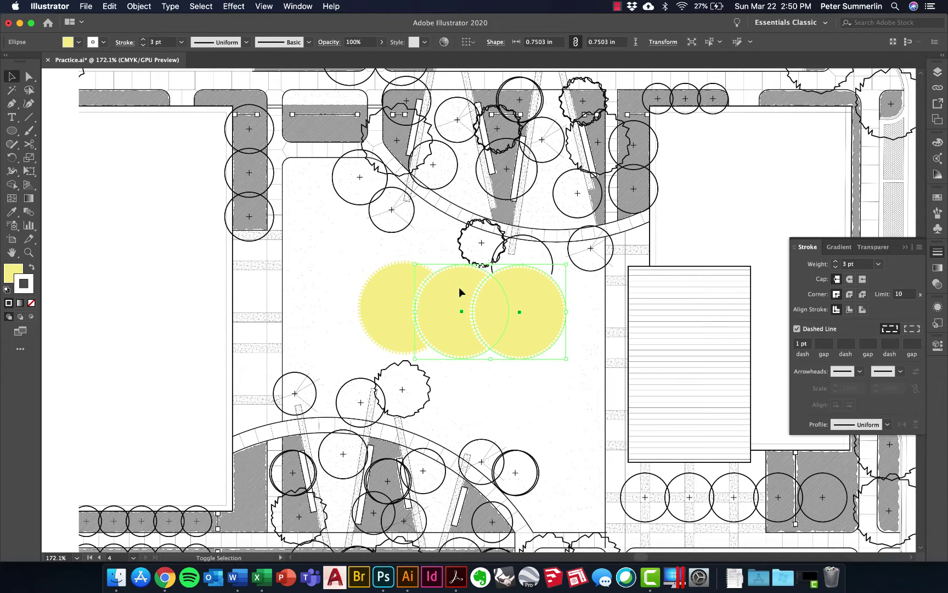
{"action": "left_click", "coordinate": [391, 288], "text": "shift"}
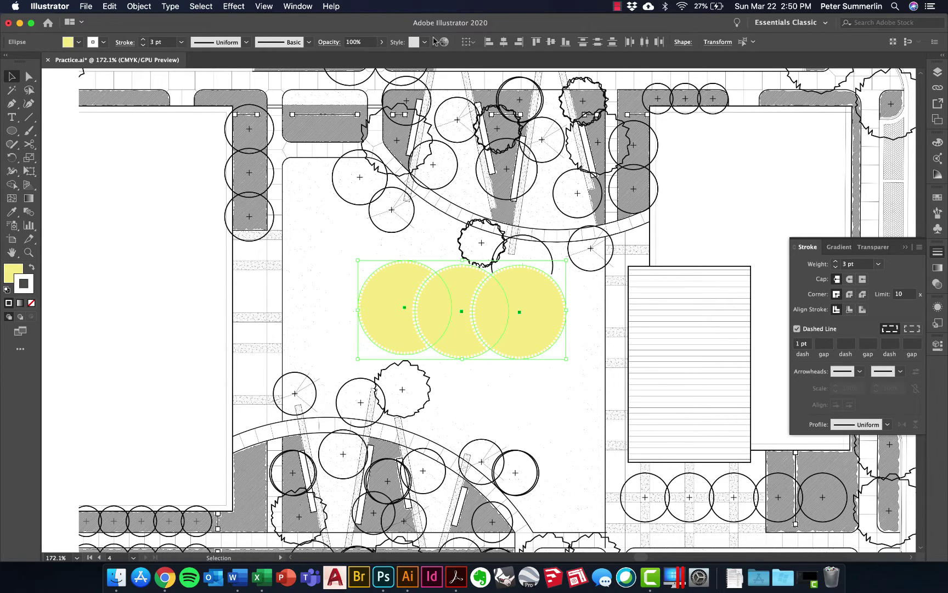
{"action": "left_click", "coordinate": [310, 6]}
{"action": "left_click", "coordinate": [331, 6]}
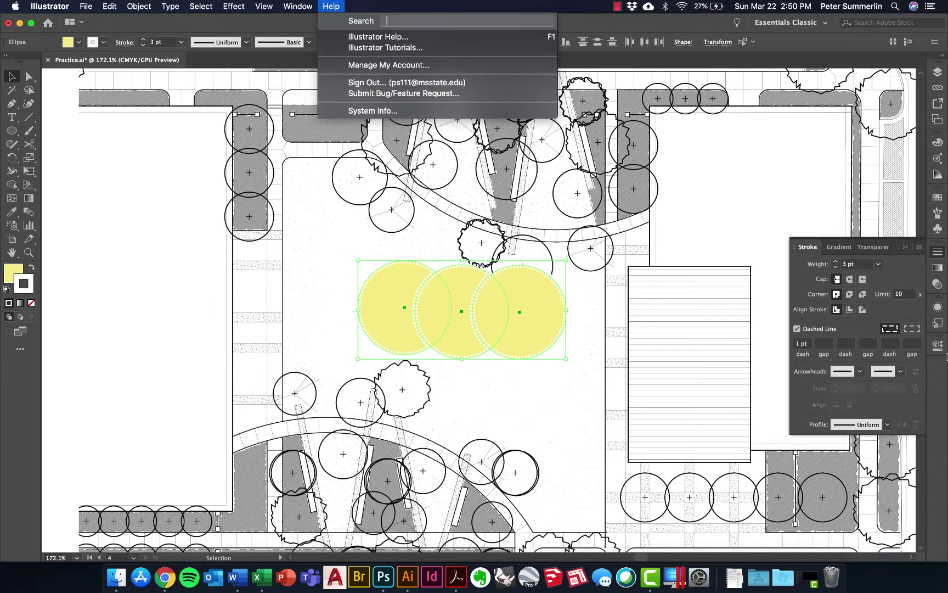
{"action": "left_click", "coordinate": [940, 311]}
{"action": "left_click", "coordinate": [940, 311]}
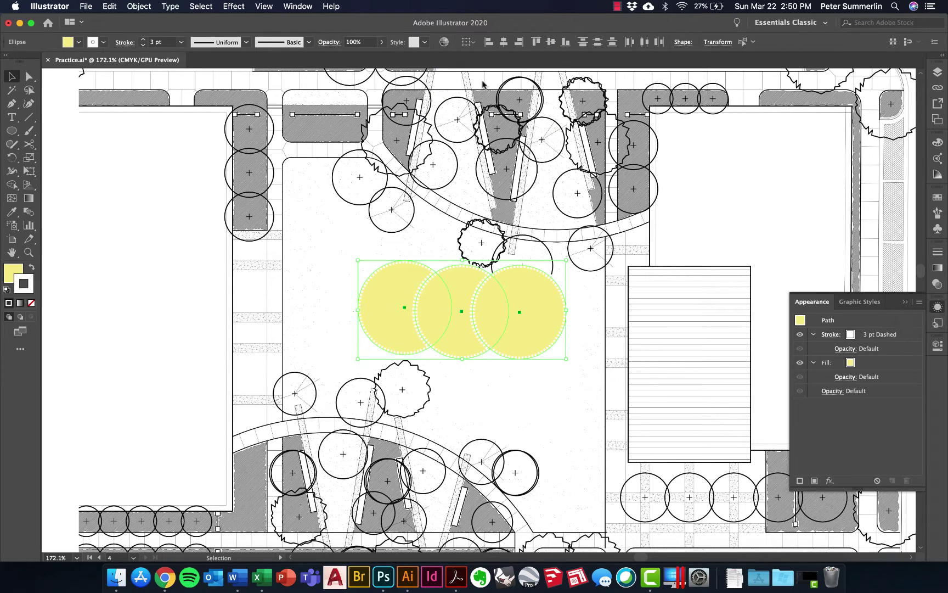
{"action": "left_click", "coordinate": [298, 8]}
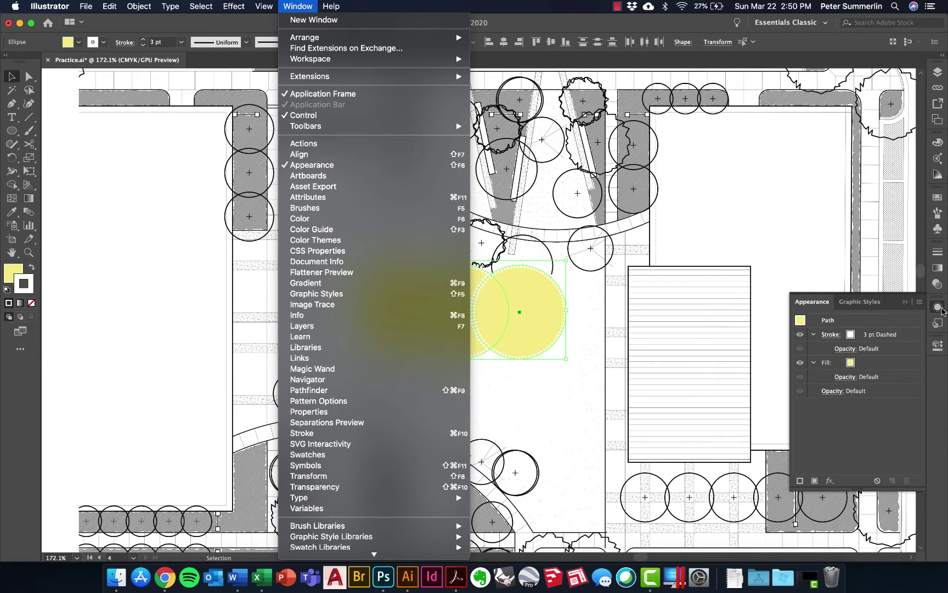
{"action": "left_click", "coordinate": [889, 422]}
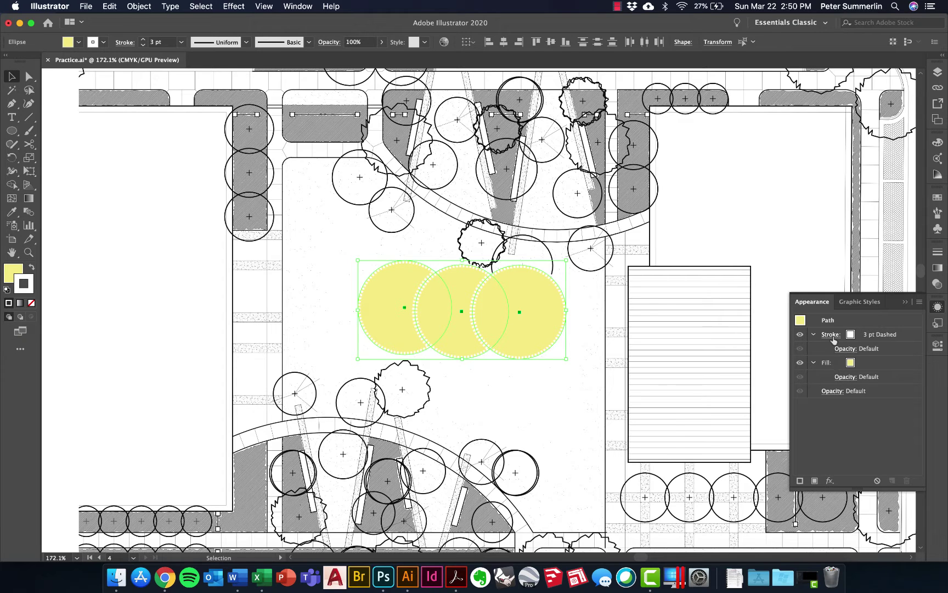
Set the fill of the three circles to 79% opacity with the Multiply blending mode, leaving the stroke's opacity at its default
{"action": "left_click", "coordinate": [852, 377]}
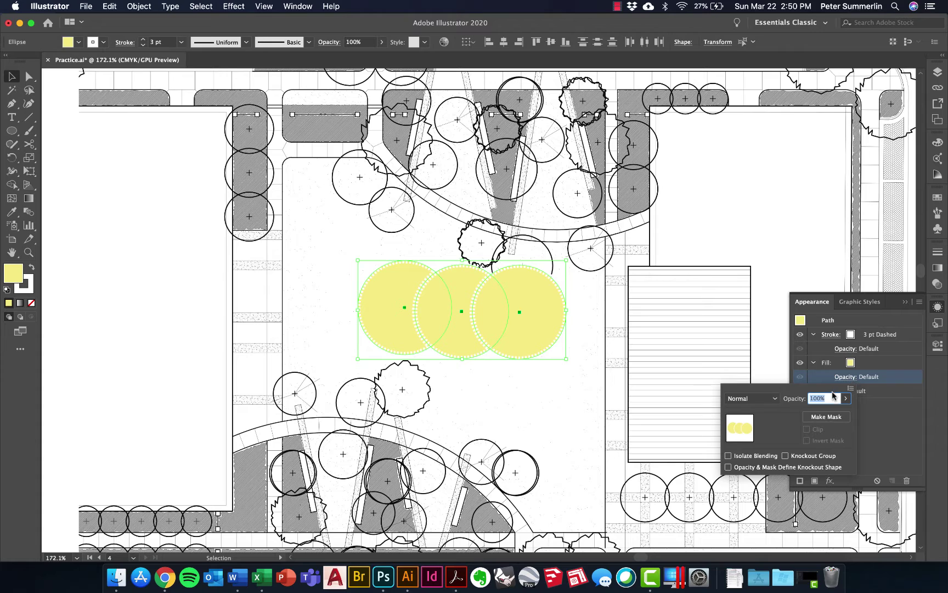
{"action": "left_click", "coordinate": [845, 398]}
{"action": "left_click_drag", "start_coordinate": [844, 411], "coordinate": [817, 412]}
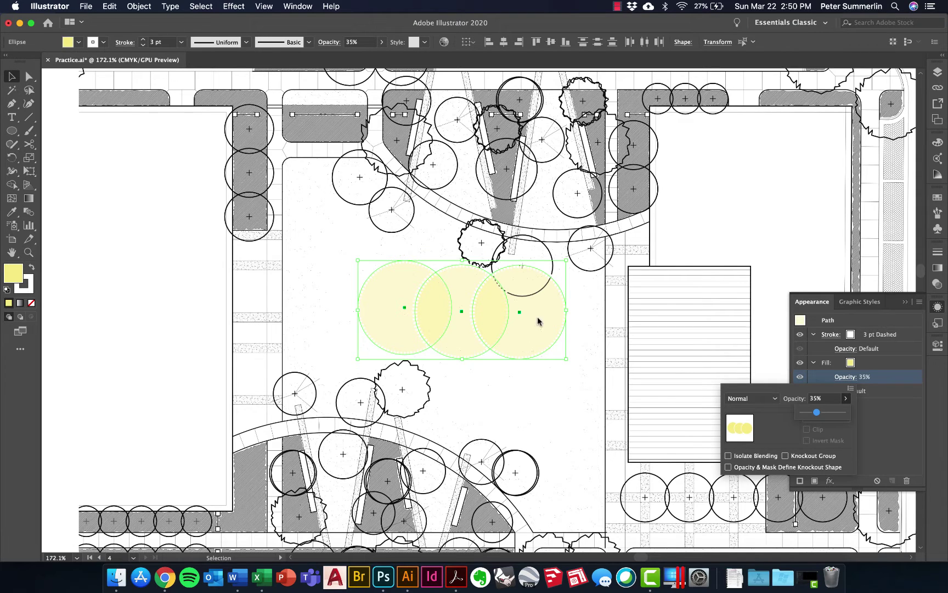
{"action": "left_click_drag", "start_coordinate": [821, 414], "coordinate": [836, 414]}
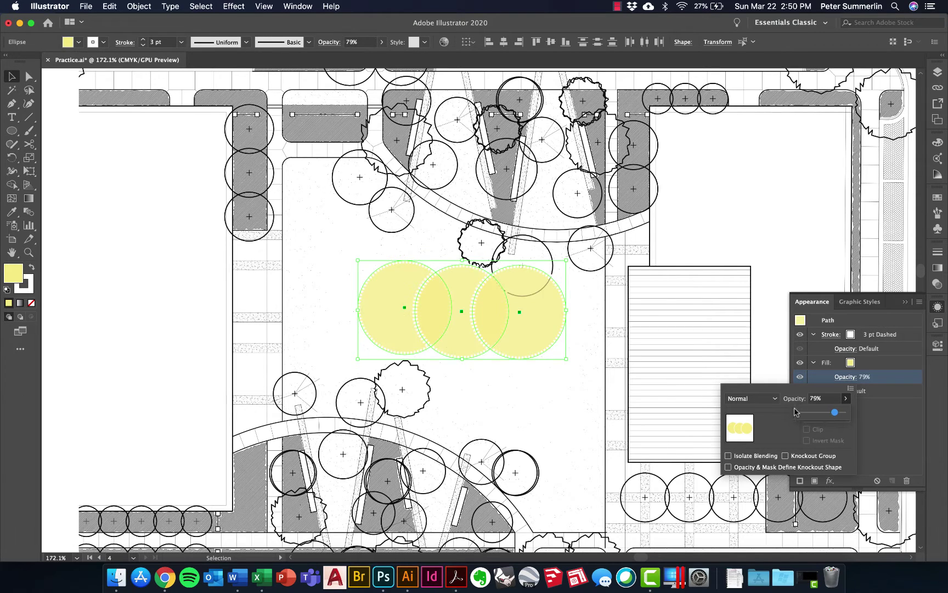
{"action": "left_click", "coordinate": [774, 400]}
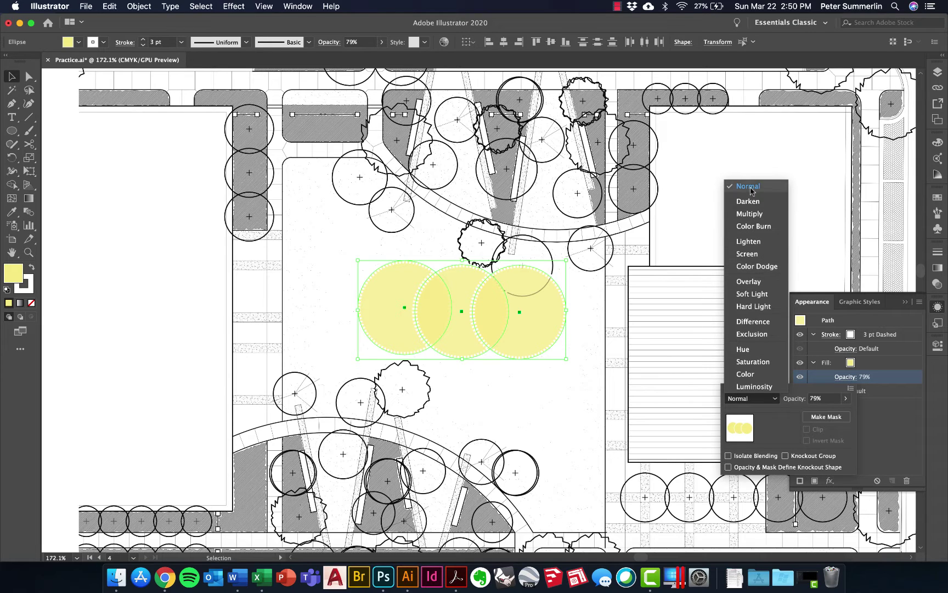
{"action": "left_click", "coordinate": [751, 215]}
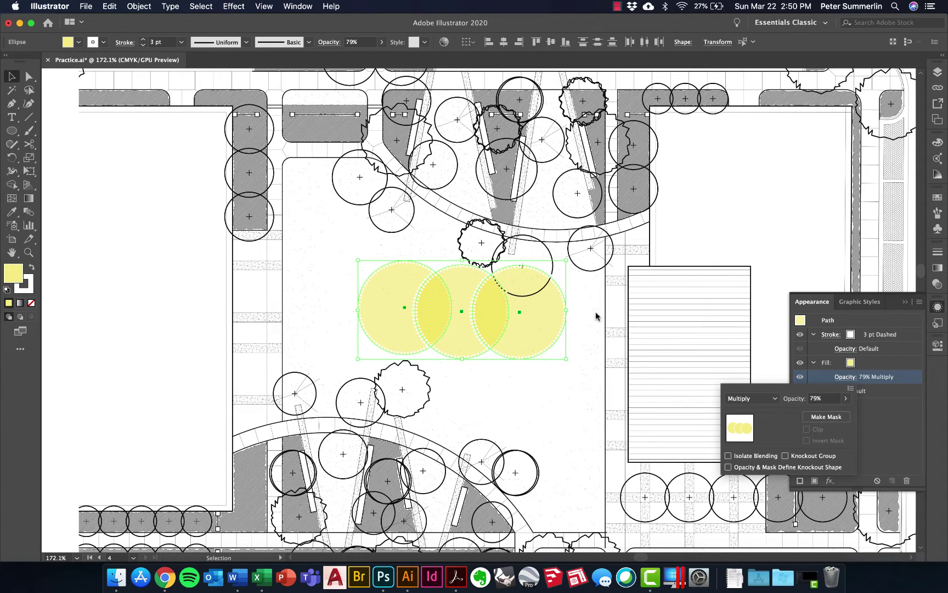
{"action": "left_click", "coordinate": [614, 311]}
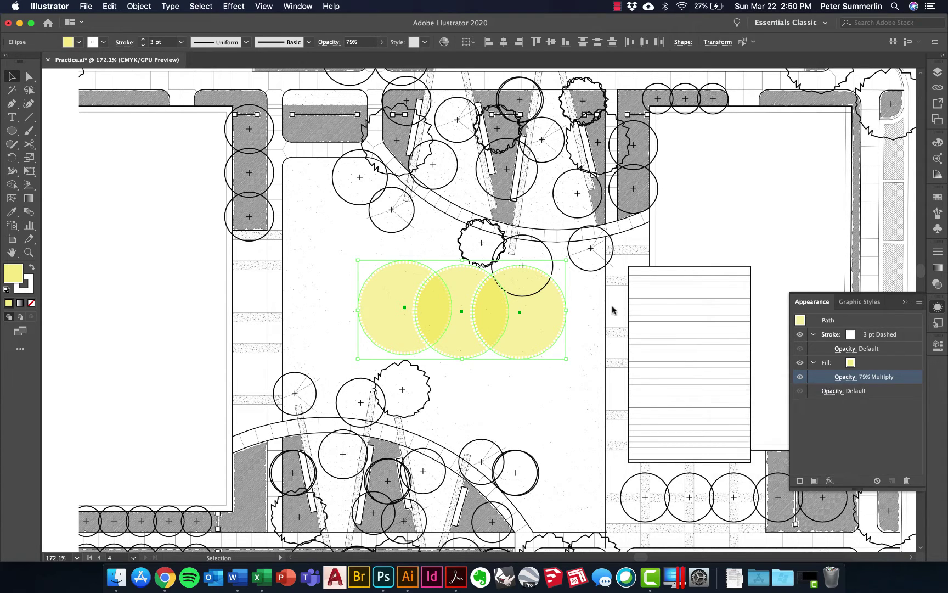
Set the leftmost yellow circle's diameter to 1 in, keeping its width and height proportional
{"action": "left_click", "coordinate": [392, 246]}
{"action": "left_click", "coordinate": [393, 281]}
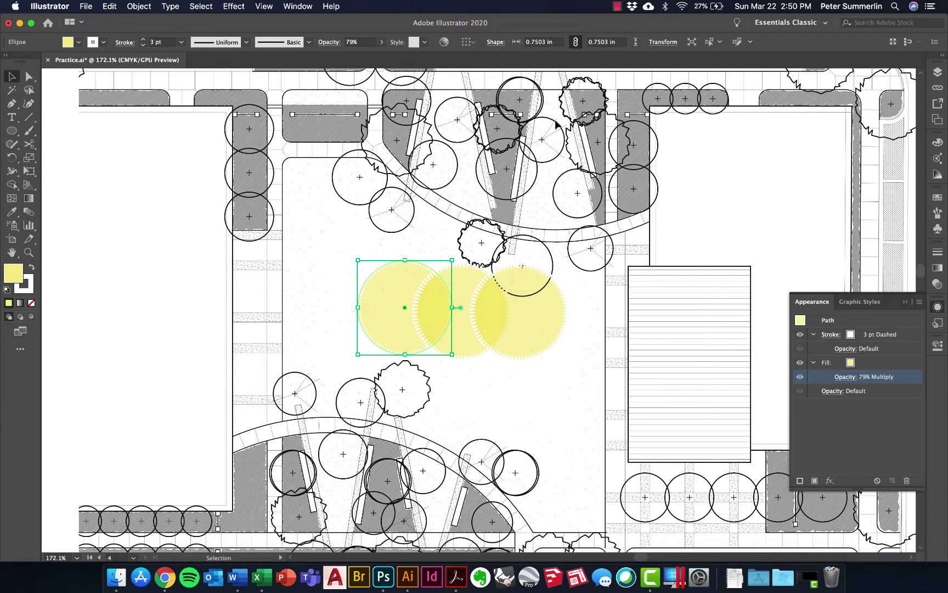
{"action": "left_click", "coordinate": [538, 43]}
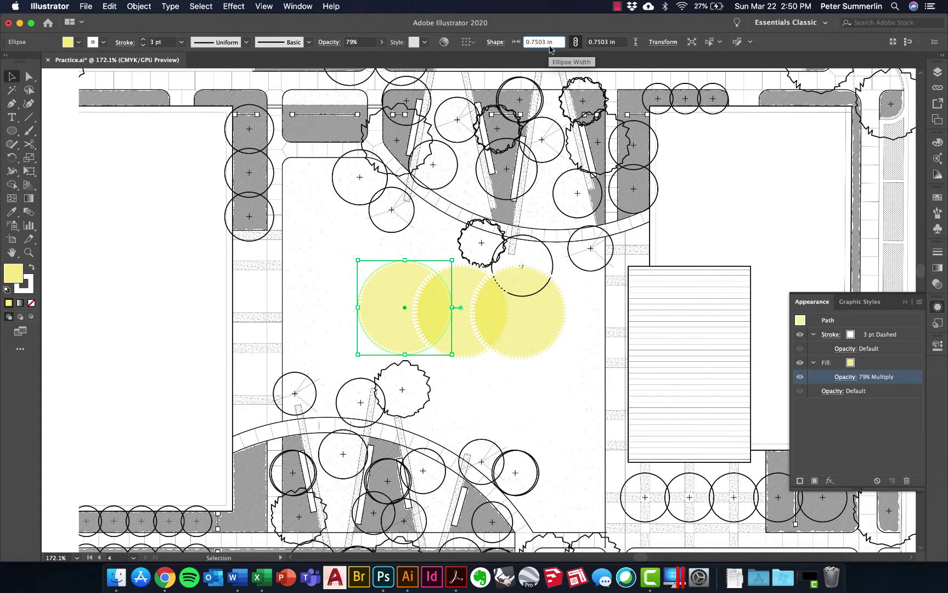
{"action": "type", "text": "1"}
{"action": "key", "text": "Return"}
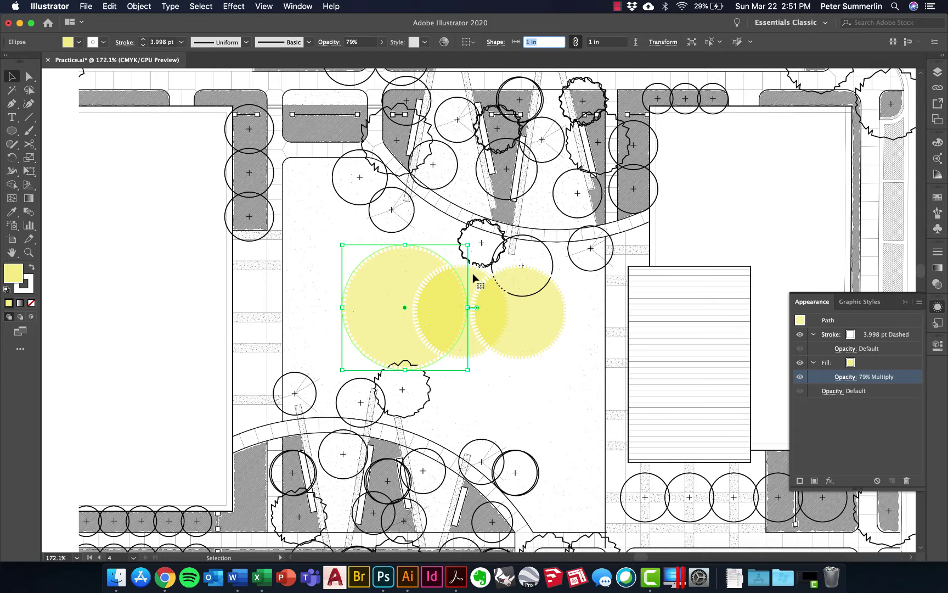
Resize the middle yellow circle to a diameter of 0.75 in
{"action": "key", "text": "super+z"}
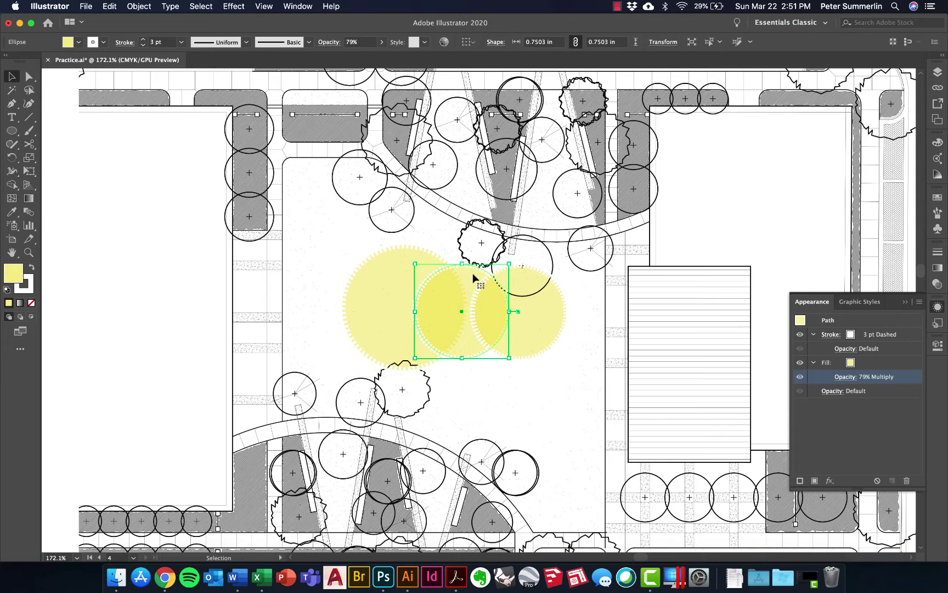
{"action": "left_click", "coordinate": [556, 42]}
{"action": "type", "text": "0.75"}
{"action": "key", "text": "Return"}
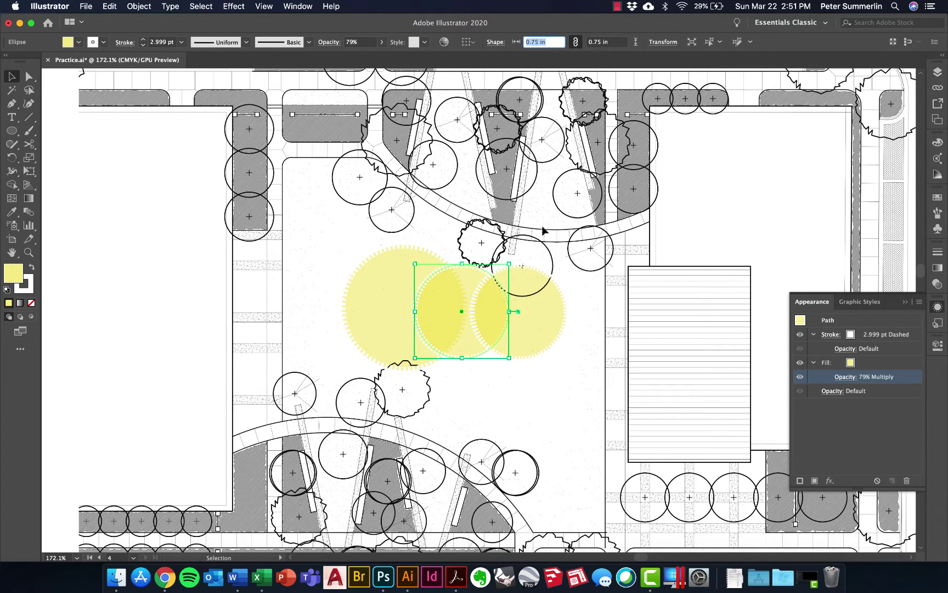
Resize the rightmost yellow circle to a diameter of 0.5 in
{"action": "left_click", "coordinate": [531, 331]}
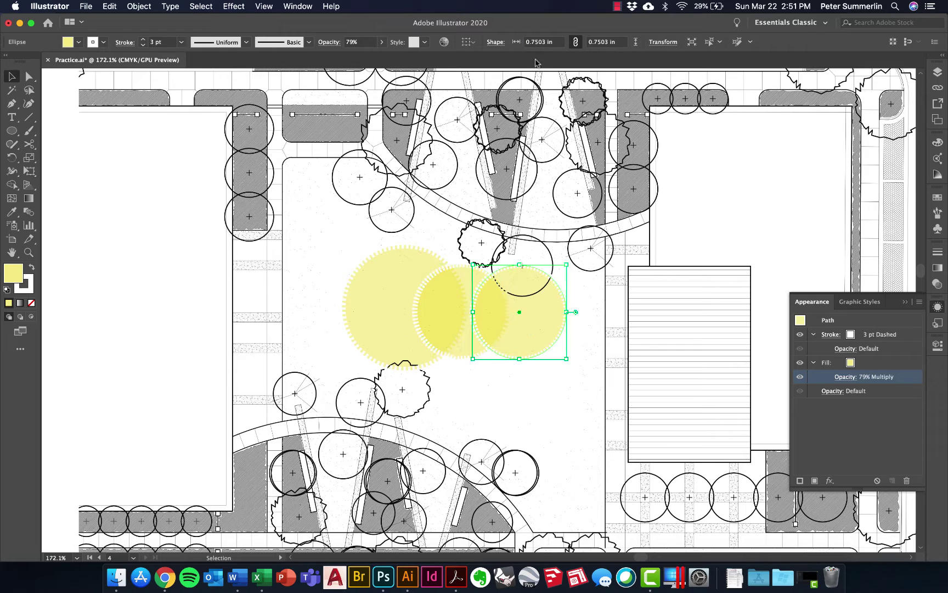
{"action": "left_click", "coordinate": [538, 42]}
{"action": "type", "text": "0.75"}
{"action": "key", "text": "Return"}
{"action": "key", "text": "Down"}
{"action": "key", "text": "Down"}
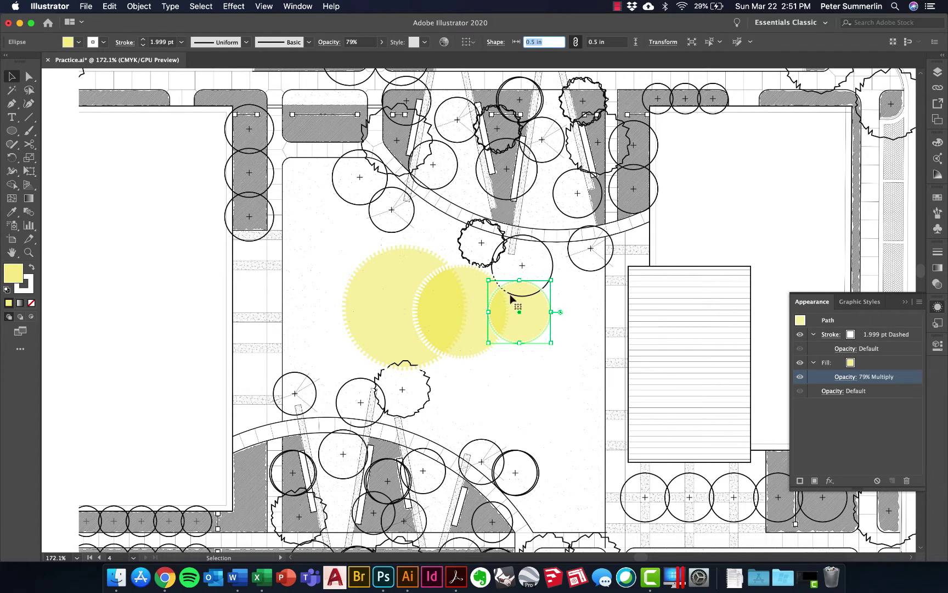
Select all three yellow circles together and show their stroke settings
{"action": "left_click", "coordinate": [456, 285], "text": "shift"}
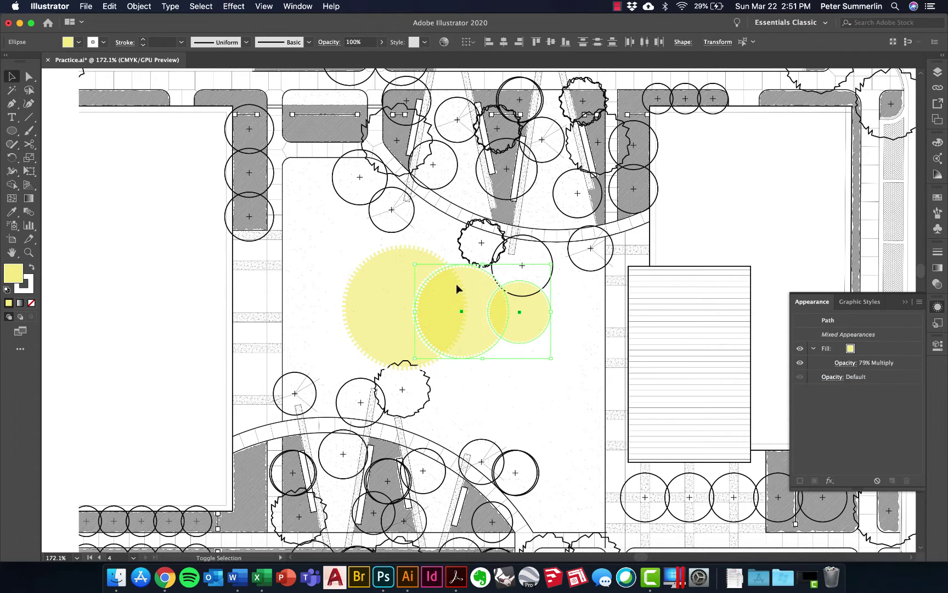
{"action": "left_click", "coordinate": [405, 280], "text": "shift"}
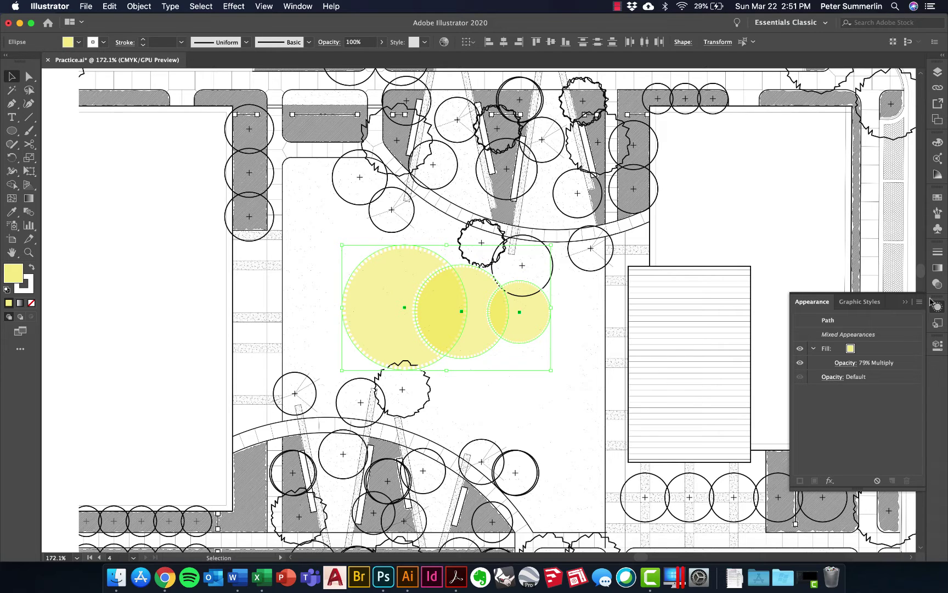
{"action": "left_click", "coordinate": [938, 252]}
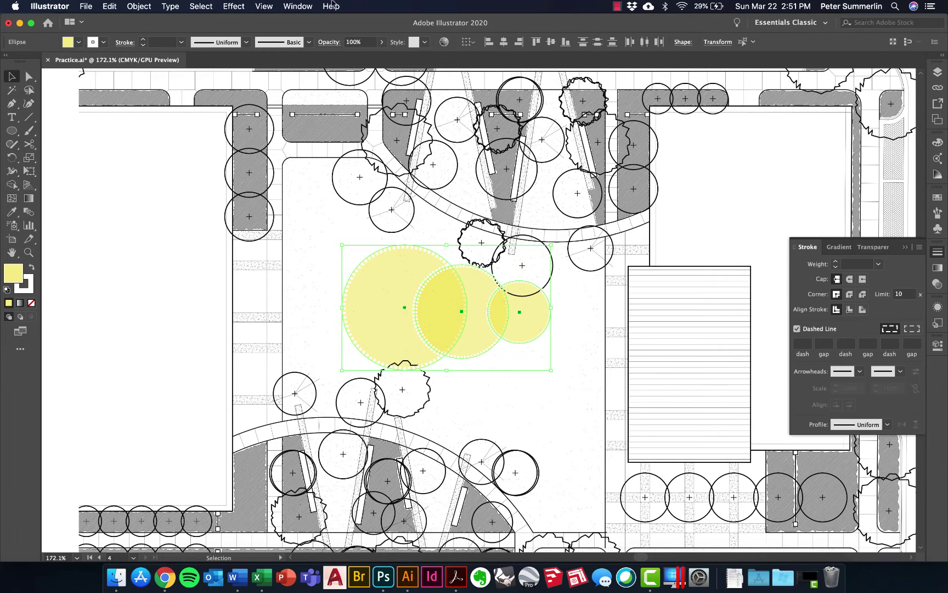
{"action": "left_click", "coordinate": [308, 6]}
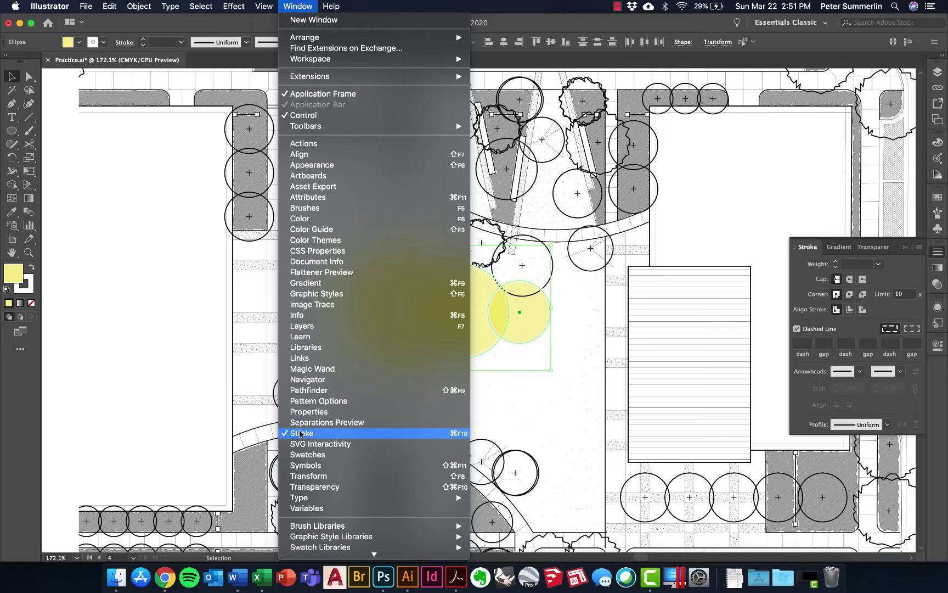
{"action": "left_click", "coordinate": [863, 332]}
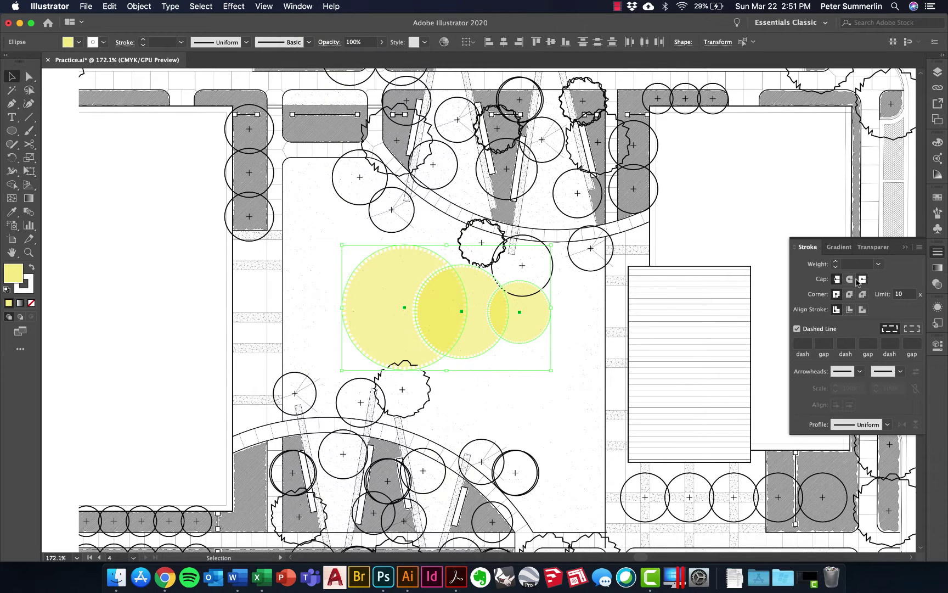
Give the three circles a 1.5 pt stroke weight and a 0.5 pt dash length
{"action": "left_click", "coordinate": [851, 264]}
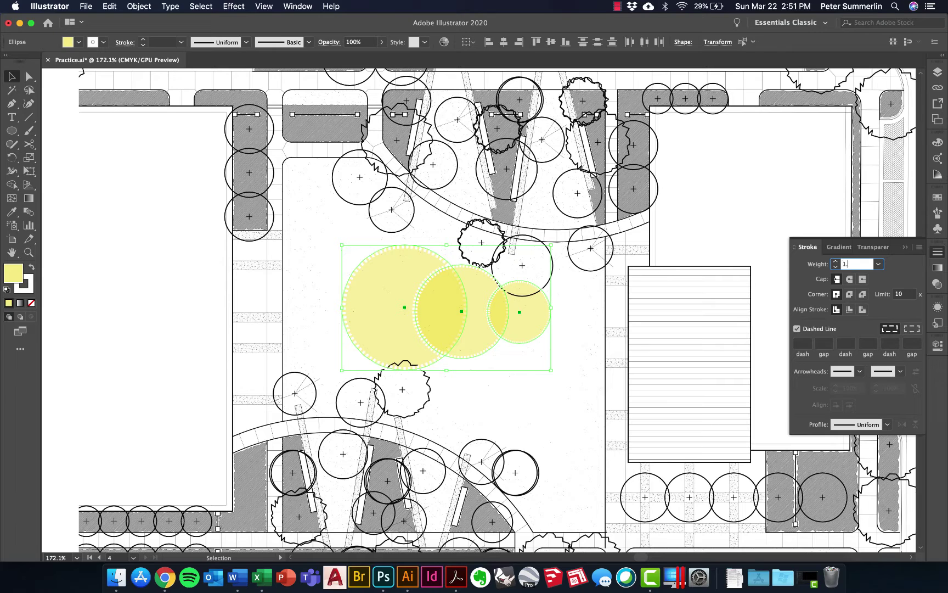
{"action": "key", "text": "Tab"}
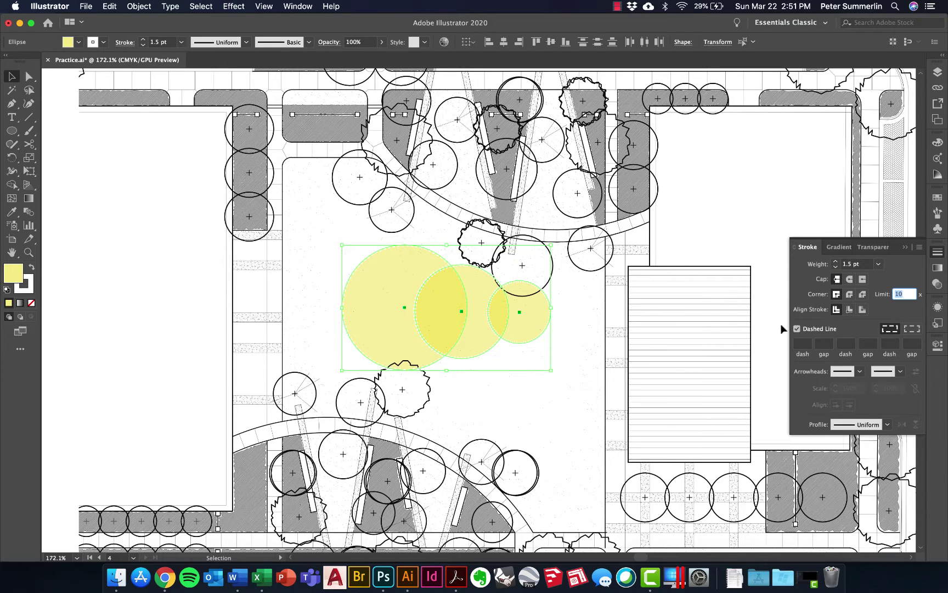
{"action": "left_click", "coordinate": [801, 344]}
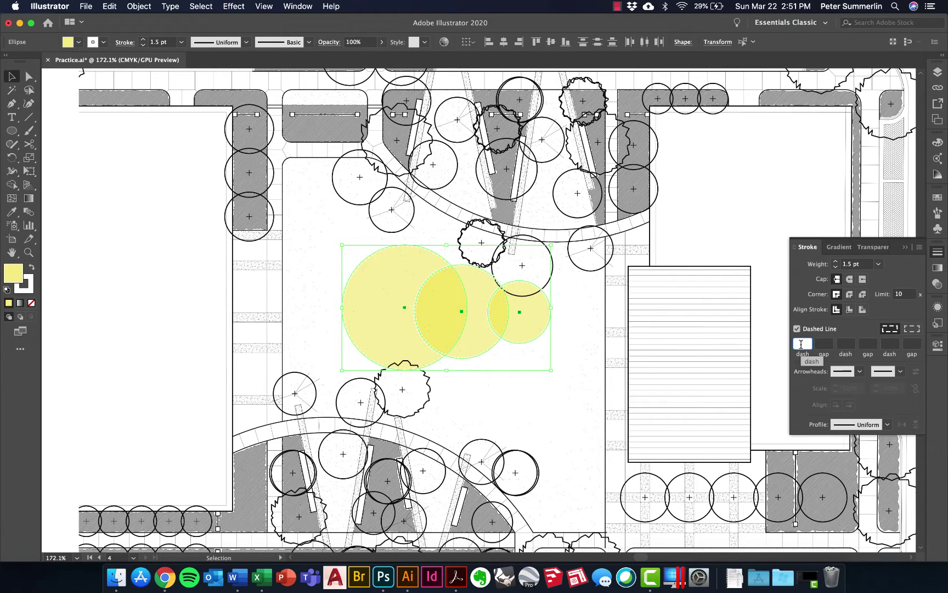
{"action": "key", "text": "Tab"}
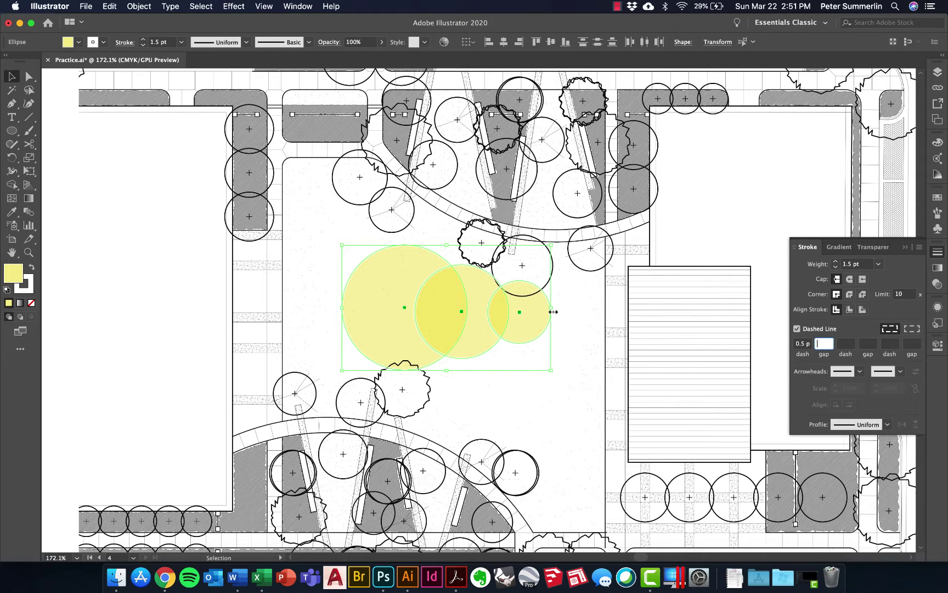
Set the three circles' dash length to 1 pt and stroke weight to 2 pt, then deselect them
{"action": "left_click", "coordinate": [798, 343]}
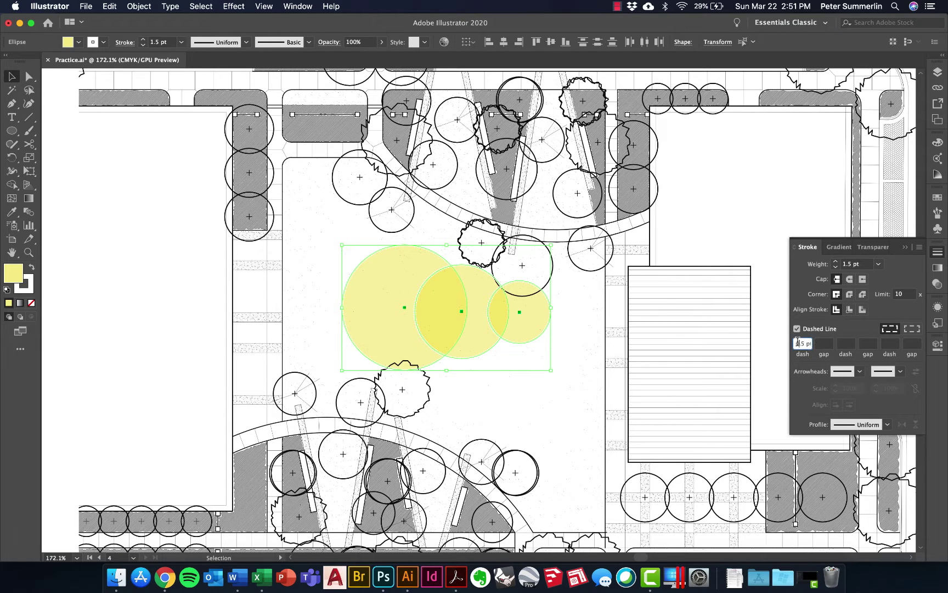
{"action": "double_click", "coordinate": [798, 343]}
{"action": "type", "text": "1"}
{"action": "key", "text": "Return"}
{"action": "double_click", "coordinate": [847, 263]}
{"action": "type", "text": "2"}
{"action": "key", "text": "Return"}
{"action": "left_click", "coordinate": [576, 295]}
Select all three circles and align their centers horizontally and vertically so they become concentric
{"action": "left_click", "coordinate": [520, 302]}
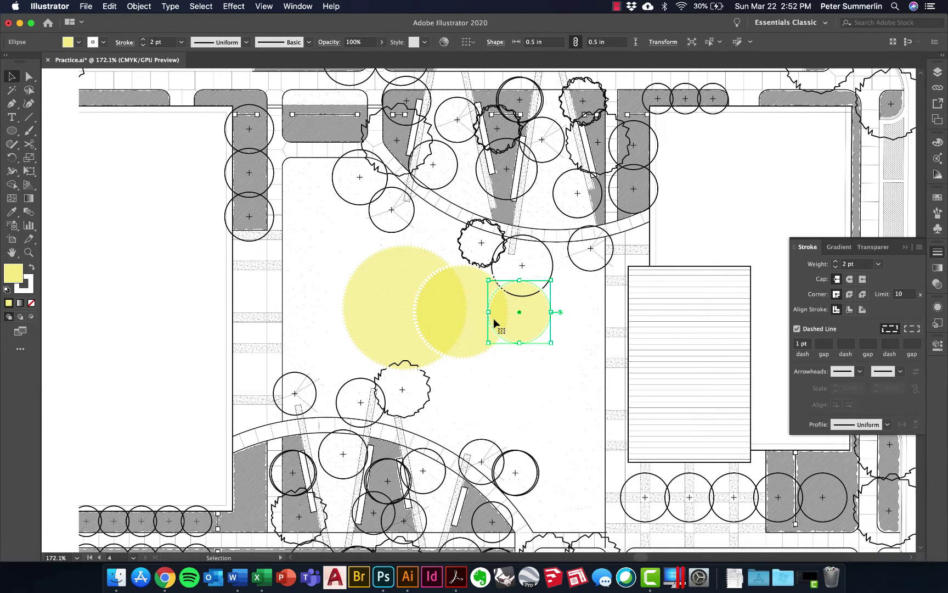
{"action": "left_click", "coordinate": [451, 303], "text": "shift"}
{"action": "left_click", "coordinate": [403, 306], "text": "shift"}
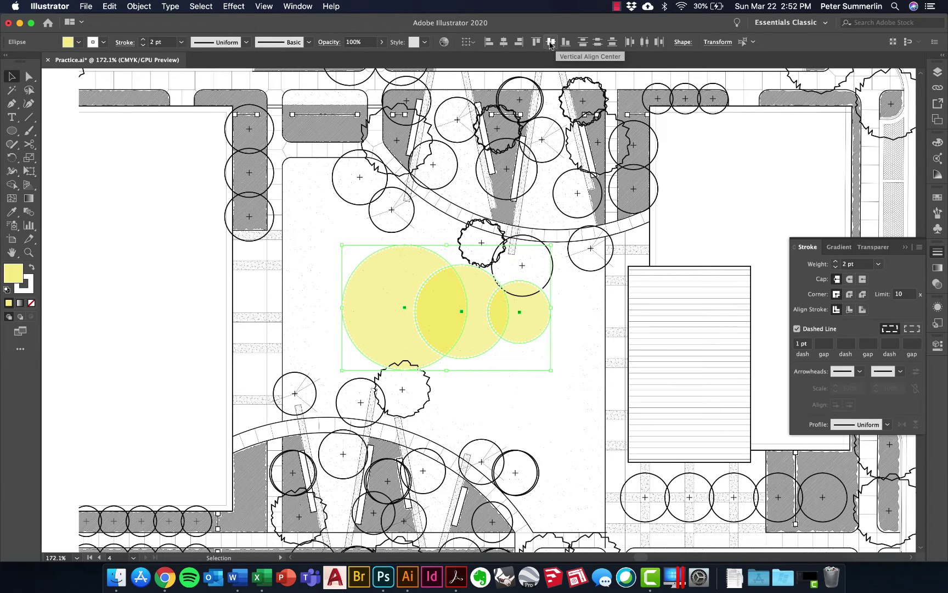
{"action": "left_click", "coordinate": [503, 43]}
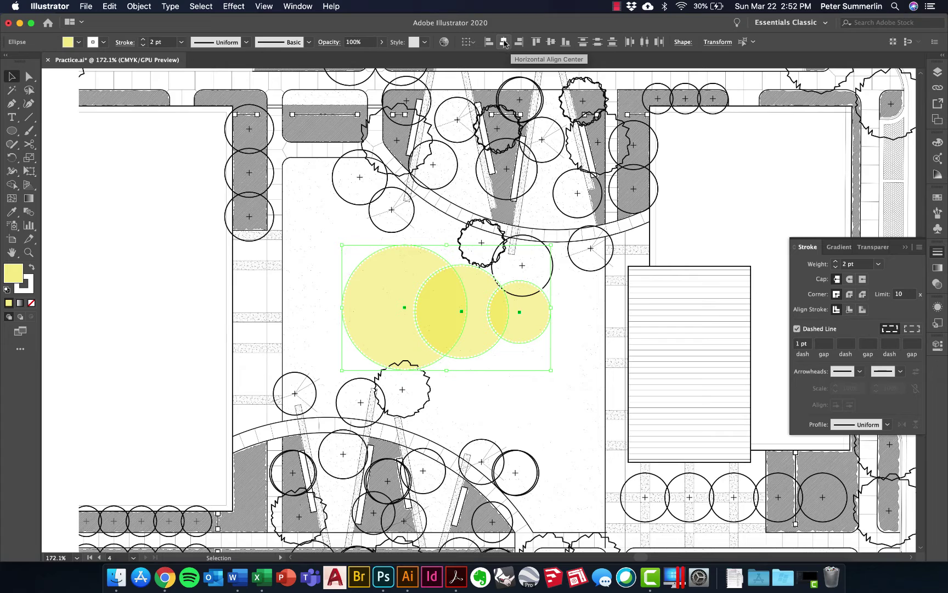
{"action": "left_click", "coordinate": [551, 43]}
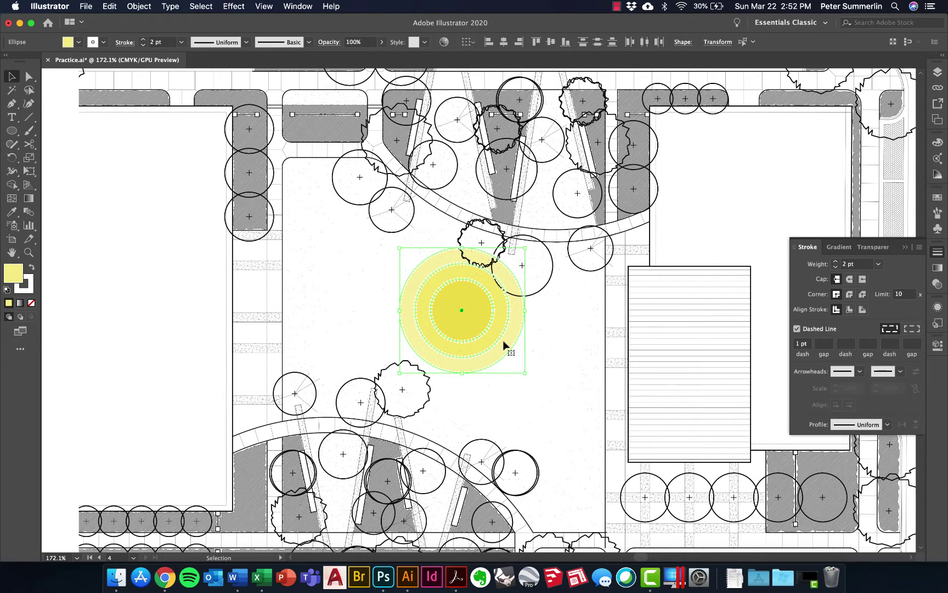
Change the fill of the three concentric circles to a paler, less saturated yellow and deselect them
{"action": "double_click", "coordinate": [14, 274]}
{"action": "left_click", "coordinate": [486, 161]}
{"action": "left_click", "coordinate": [716, 164]}
{"action": "left_click", "coordinate": [564, 321]}
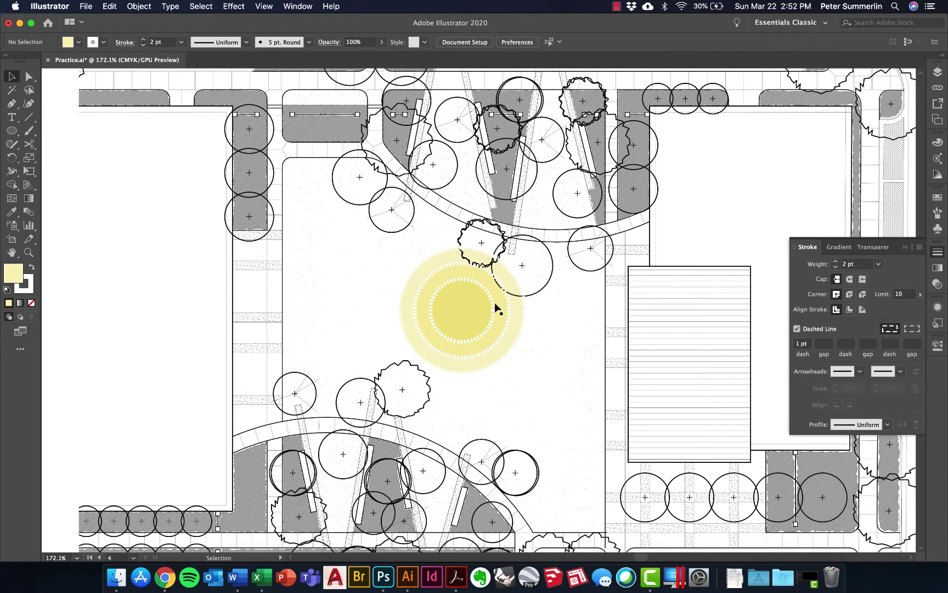
Place a "+" text character in the open area beside the concentric circles, replacing the placeholder text
{"action": "left_click", "coordinate": [12, 118]}
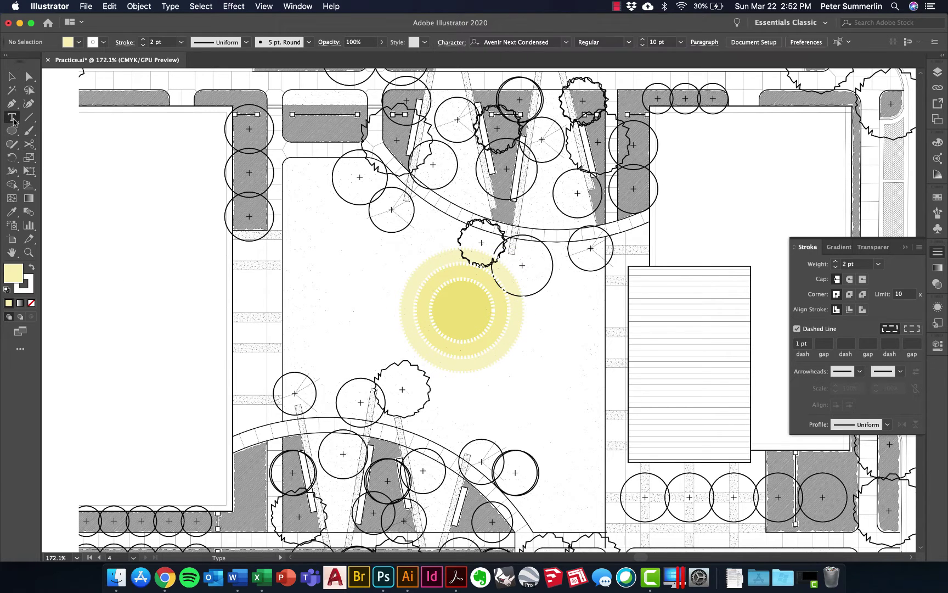
{"action": "left_click", "coordinate": [557, 319]}
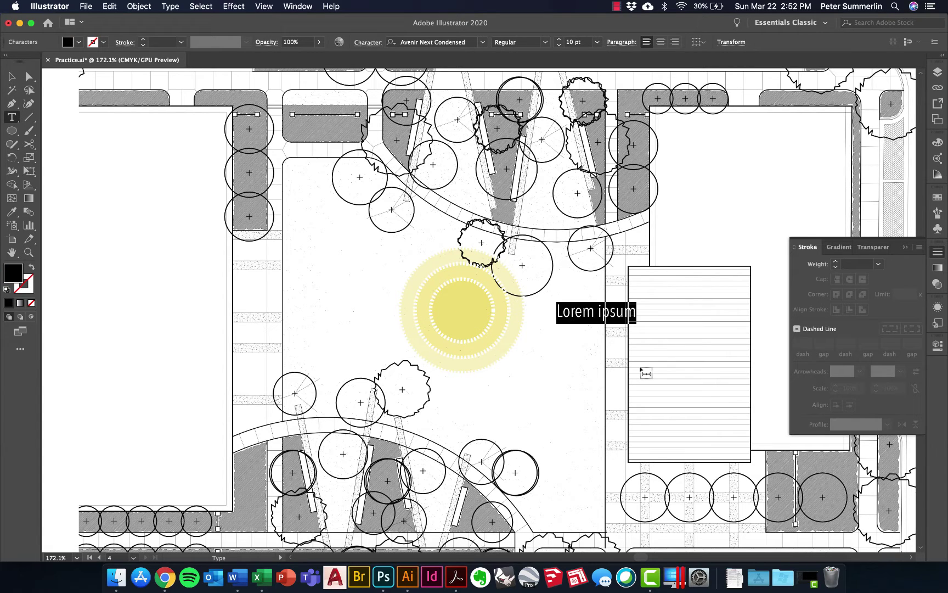
{"action": "key", "text": "BackSpace"}
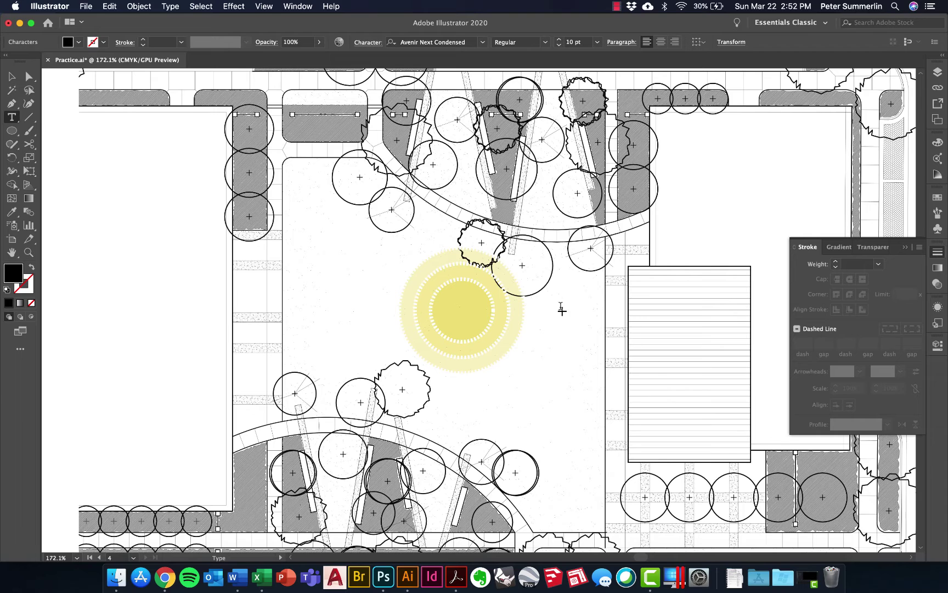
{"action": "type", "text": "+"}
Recolor the plus sign to an orange-brown fill and finish editing the text
{"action": "key", "text": "super+a"}
{"action": "double_click", "coordinate": [13, 273]}
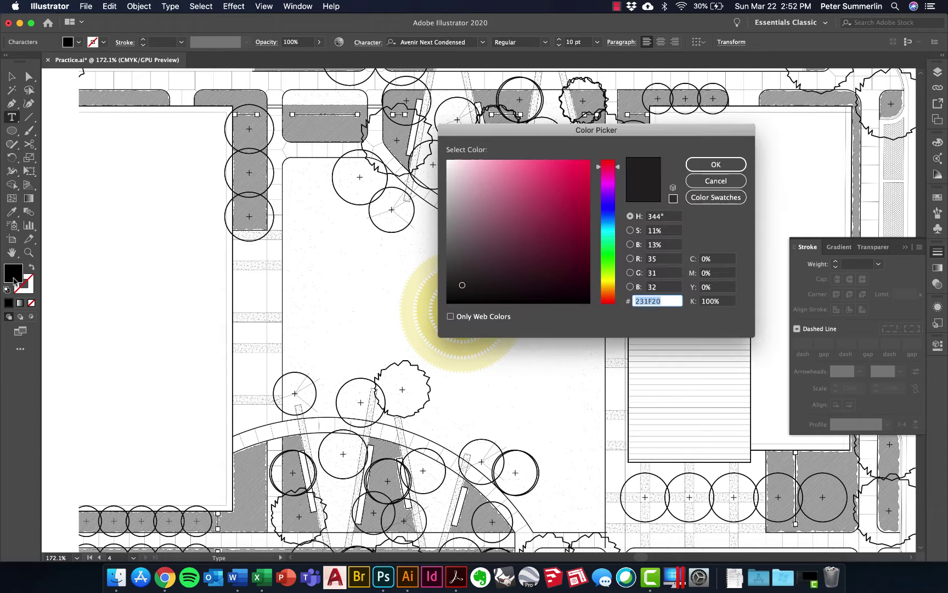
{"action": "left_click", "coordinate": [609, 290]}
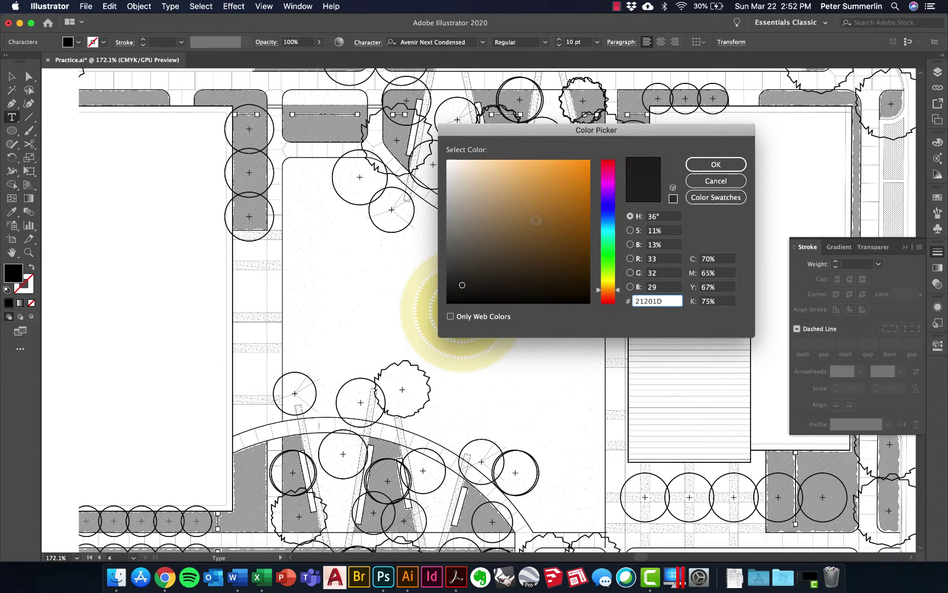
{"action": "left_click", "coordinate": [551, 188]}
{"action": "left_click", "coordinate": [567, 188]}
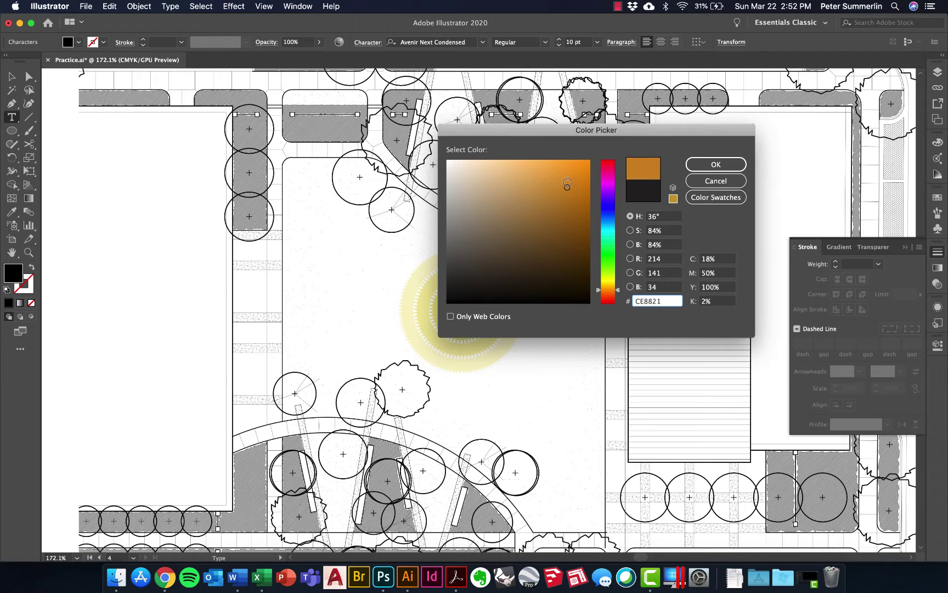
{"action": "left_click", "coordinate": [699, 166]}
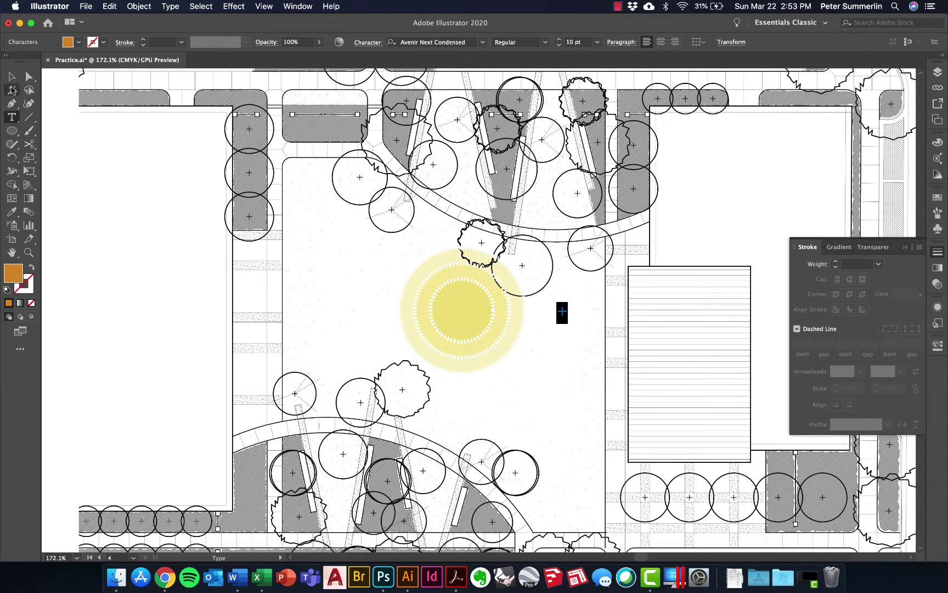
{"action": "key", "text": "Escape"}
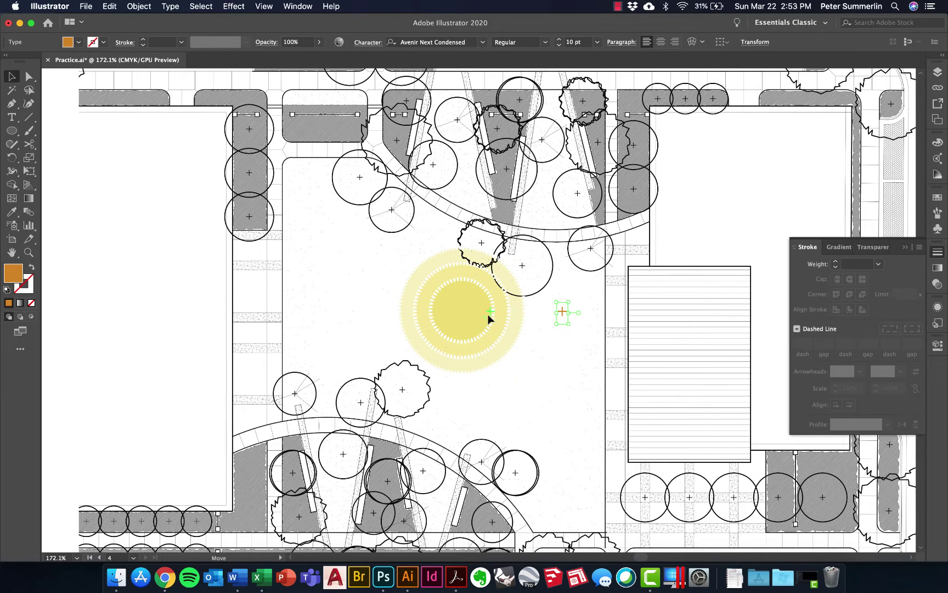
Move the orange-brown plus sign into the middle of the concentric circles
{"action": "left_click_drag", "start_coordinate": [470, 311], "coordinate": [462, 310]}
{"action": "scroll", "coordinate": [476, 311], "scroll_direction": "up", "scroll_amount": 5}
{"action": "left_click", "coordinate": [444, 304]}
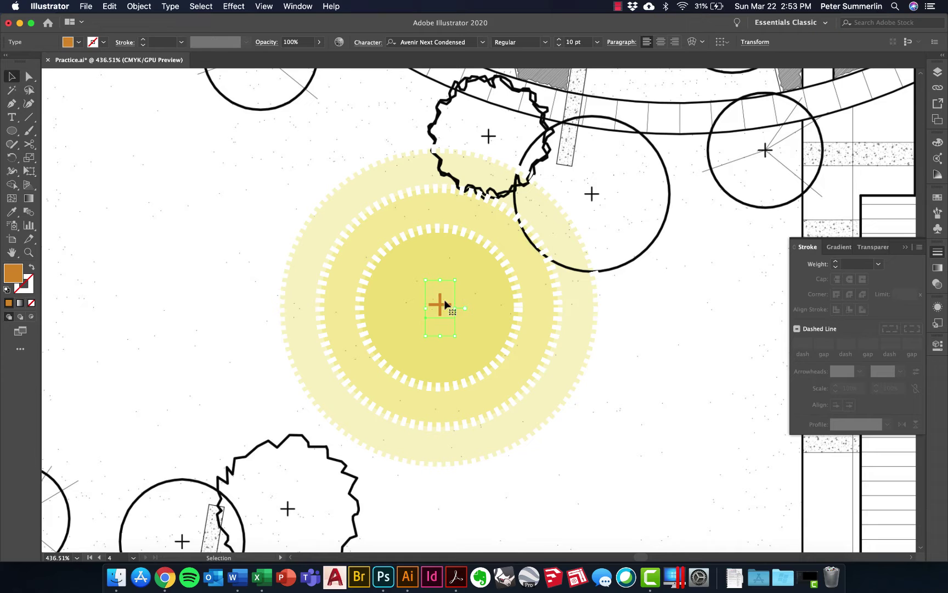
Nudge the orange-brown plus sign onto the exact center of the concentric circles
{"action": "left_click", "coordinate": [499, 326]}
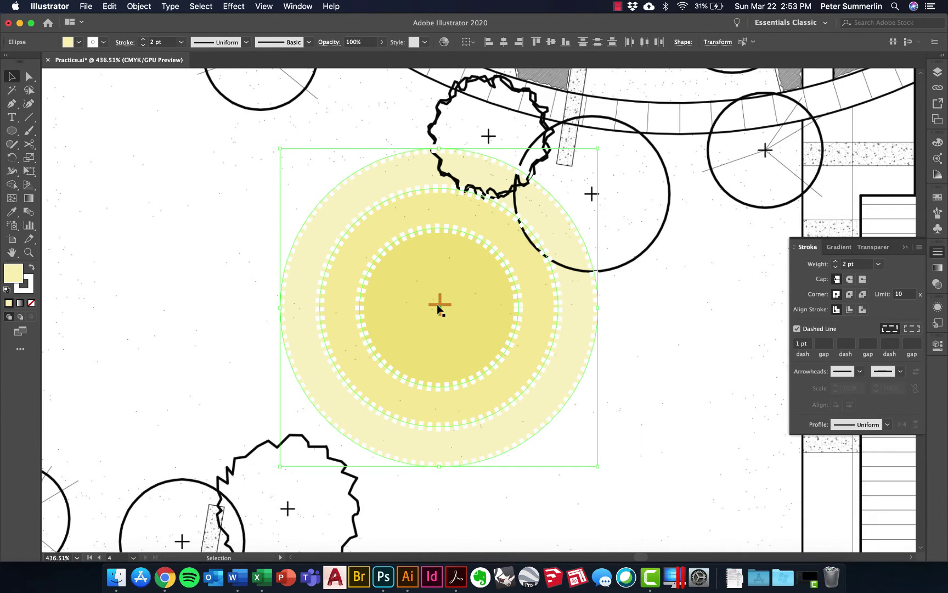
{"action": "scroll", "coordinate": [438, 307], "scroll_direction": "up", "scroll_amount": 5}
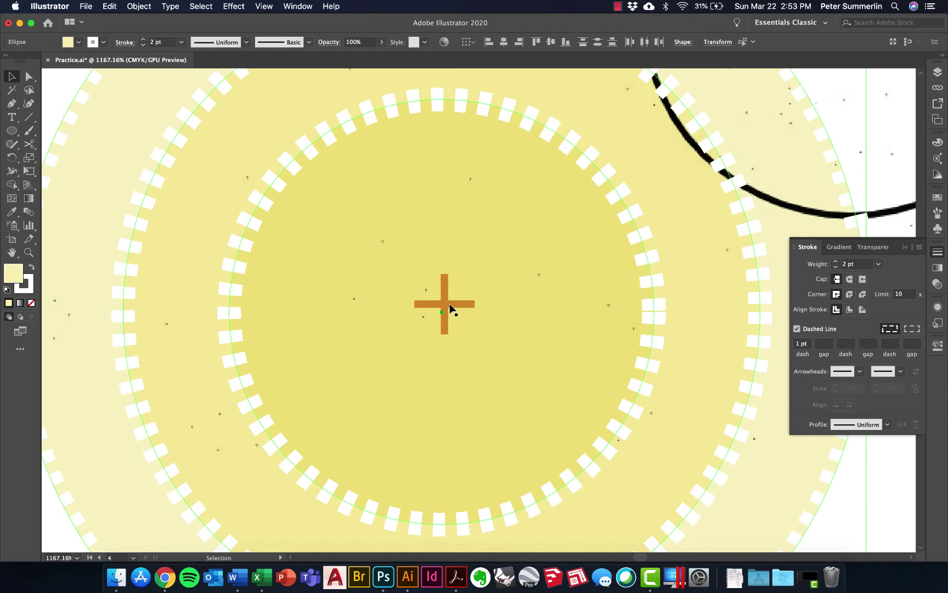
{"action": "left_click", "coordinate": [447, 310]}
{"action": "left_click_drag", "start_coordinate": [447, 310], "coordinate": [444, 316]}
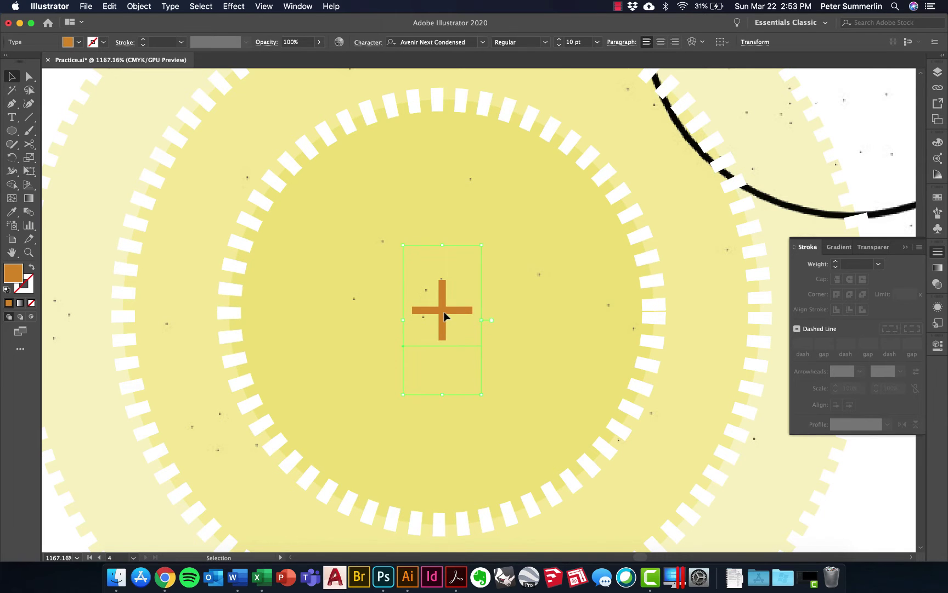
{"action": "scroll", "coordinate": [444, 317], "scroll_direction": "down", "scroll_amount": 2}
{"action": "left_click_drag", "start_coordinate": [766, 320], "coordinate": [546, 362]}
{"action": "scroll", "coordinate": [450, 318], "scroll_direction": "up", "scroll_amount": 4}
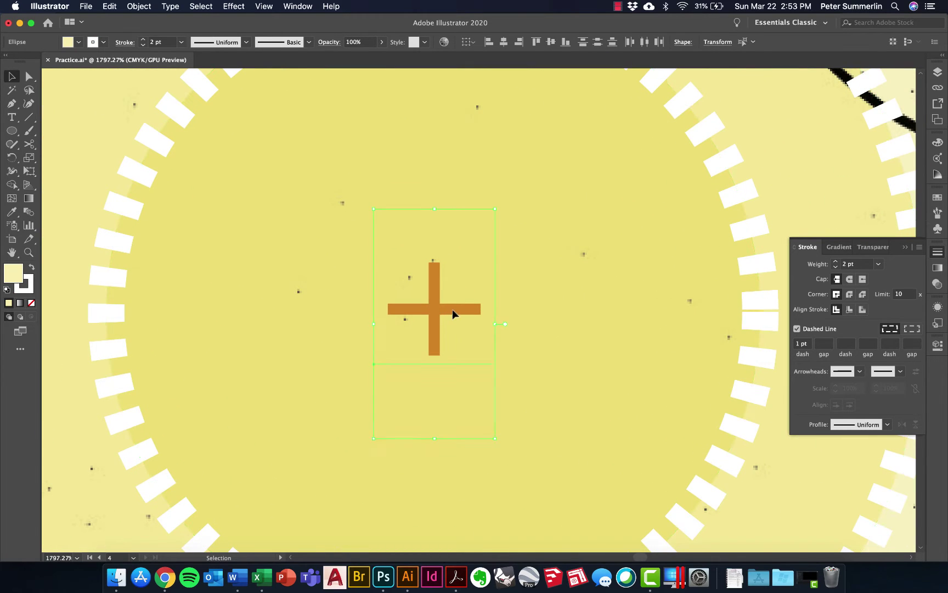
{"action": "left_click", "coordinate": [452, 310]}
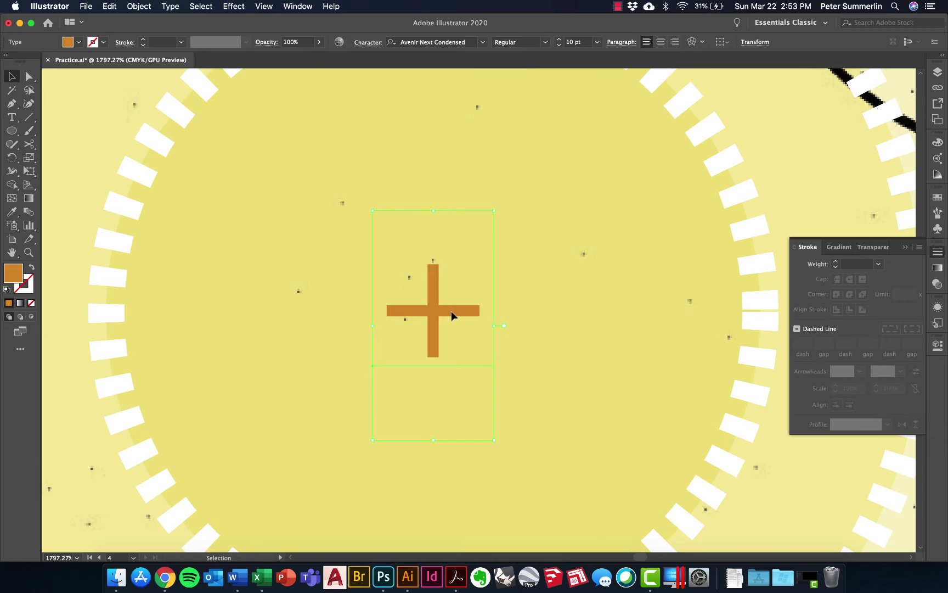
Group the three concentric circles and the plus sign into one tree symbol and deselect it
{"action": "scroll", "coordinate": [451, 311], "scroll_direction": "down", "scroll_amount": 5}
{"action": "left_click_drag", "start_coordinate": [656, 295], "coordinate": [489, 346]}
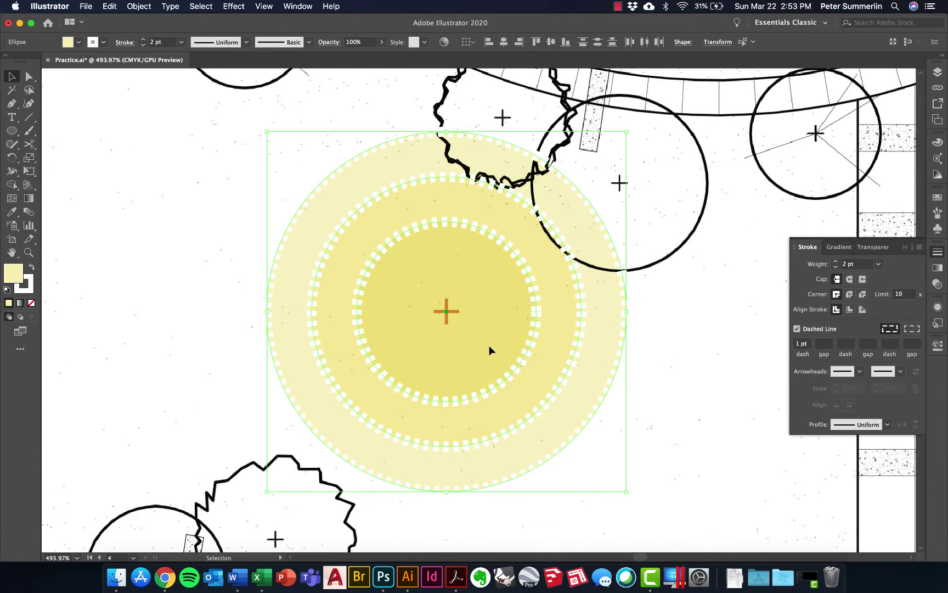
{"action": "left_click_drag", "start_coordinate": [675, 288], "coordinate": [409, 364]}
{"action": "right_click", "coordinate": [458, 315]}
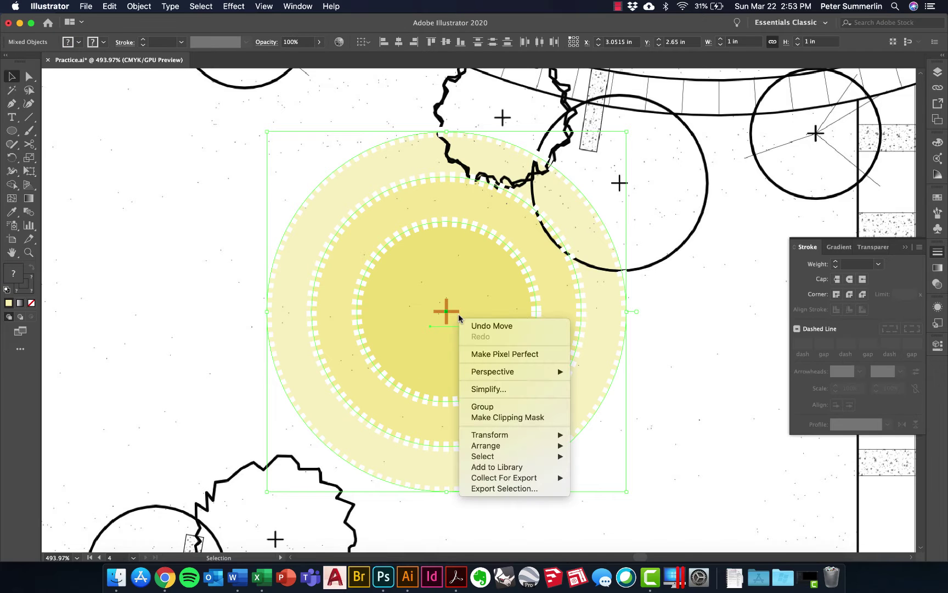
{"action": "left_click", "coordinate": [506, 406]}
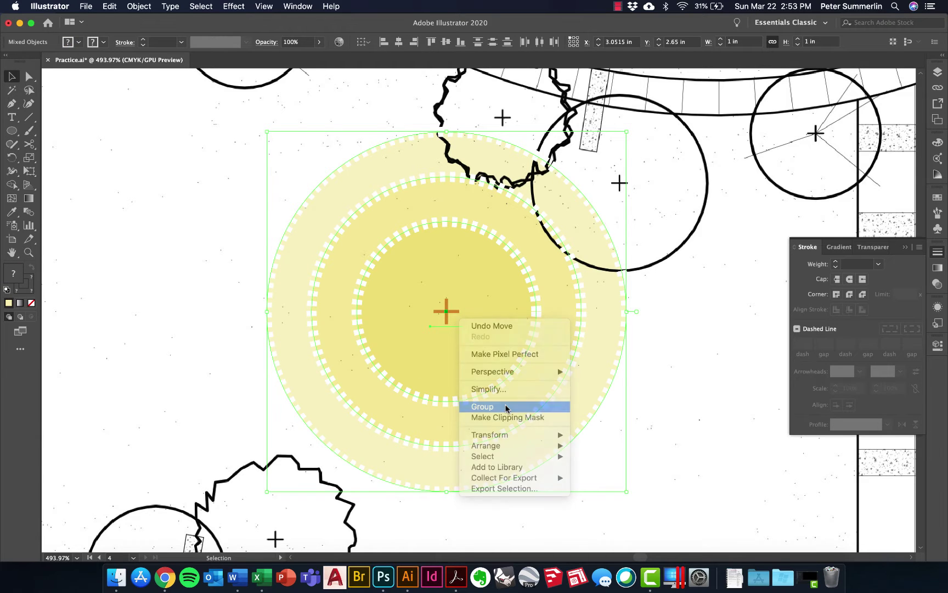
{"action": "left_click", "coordinate": [695, 327]}
{"action": "scroll", "coordinate": [696, 327], "scroll_direction": "down", "scroll_amount": 6}
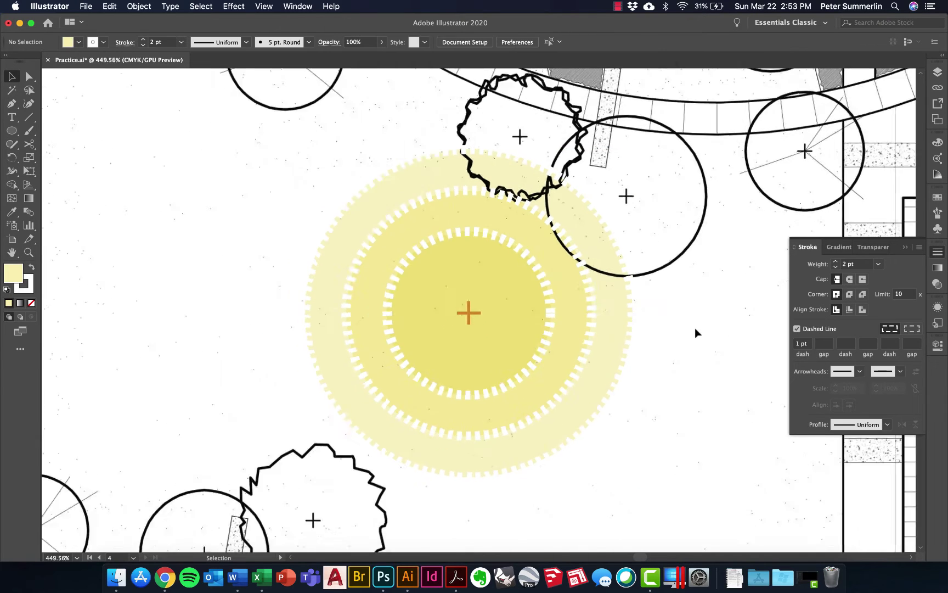
{"action": "scroll", "coordinate": [682, 343], "scroll_direction": "up", "scroll_amount": 3}
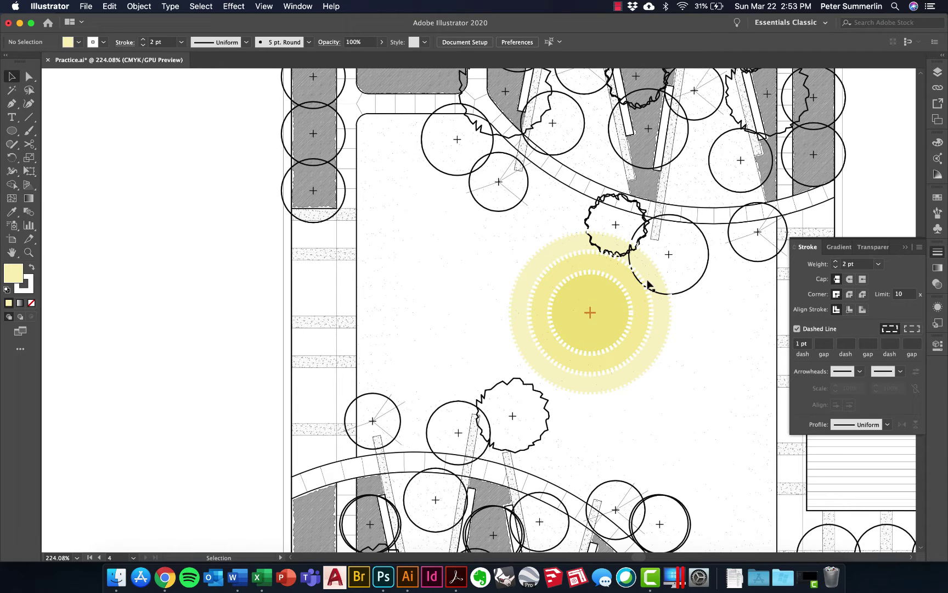
Isolate the tree symbol group and set the innermost circle's diameter to 0.375 in
{"action": "left_click", "coordinate": [610, 289]}
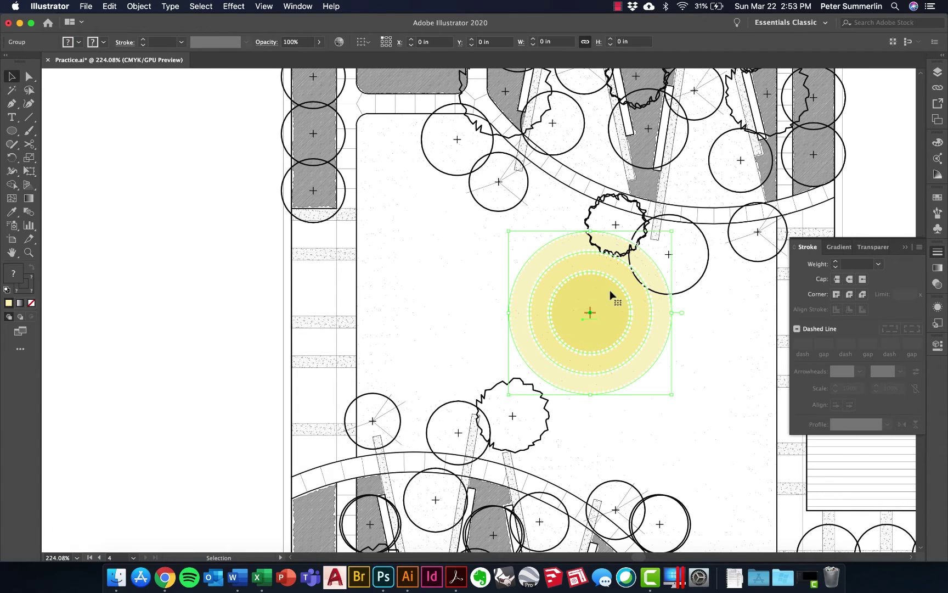
{"action": "double_click", "coordinate": [608, 291]}
{"action": "left_click", "coordinate": [605, 292]}
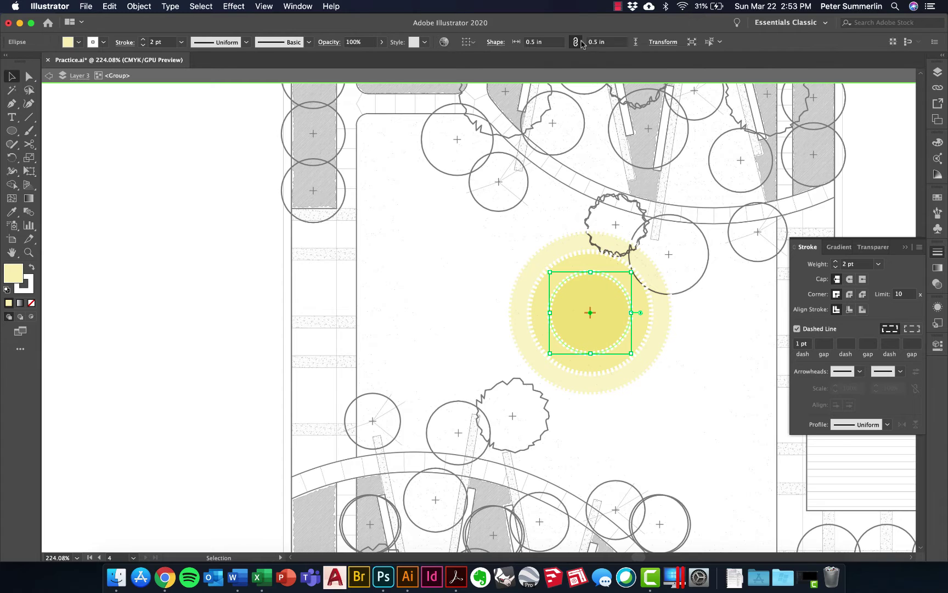
{"action": "left_click", "coordinate": [601, 42]}
{"action": "type", "text": "0.375"}
{"action": "key", "text": "Return"}
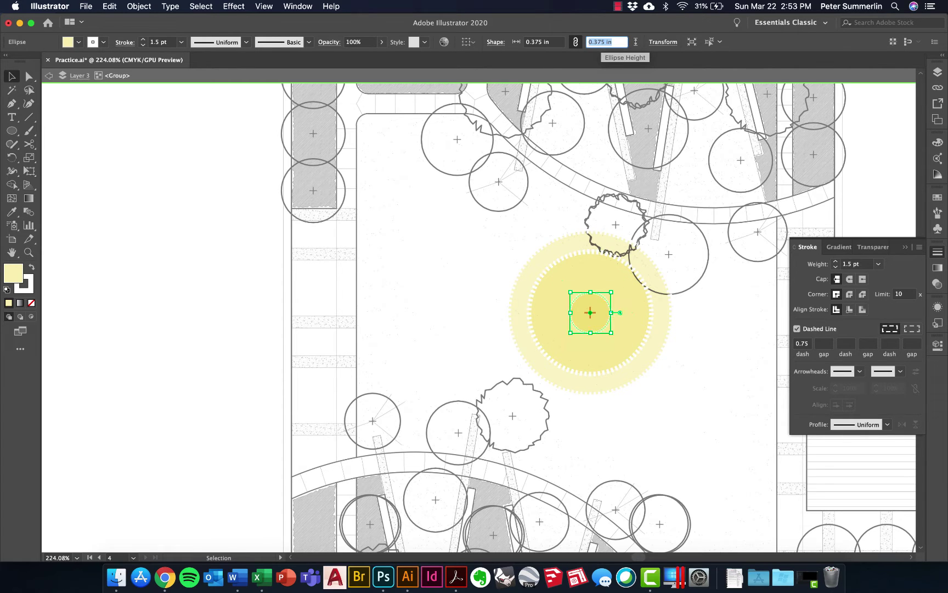
Set the middle circle's diameter to 0.625 in and deselect it
{"action": "left_click", "coordinate": [614, 264]}
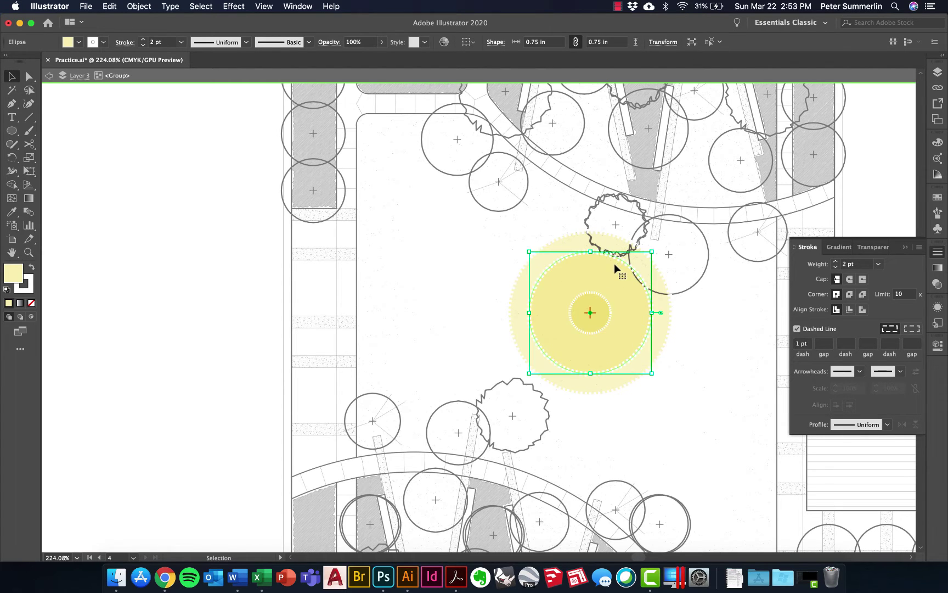
{"action": "left_click", "coordinate": [604, 42]}
{"action": "type", "text": "0.625"}
{"action": "key", "text": "Return"}
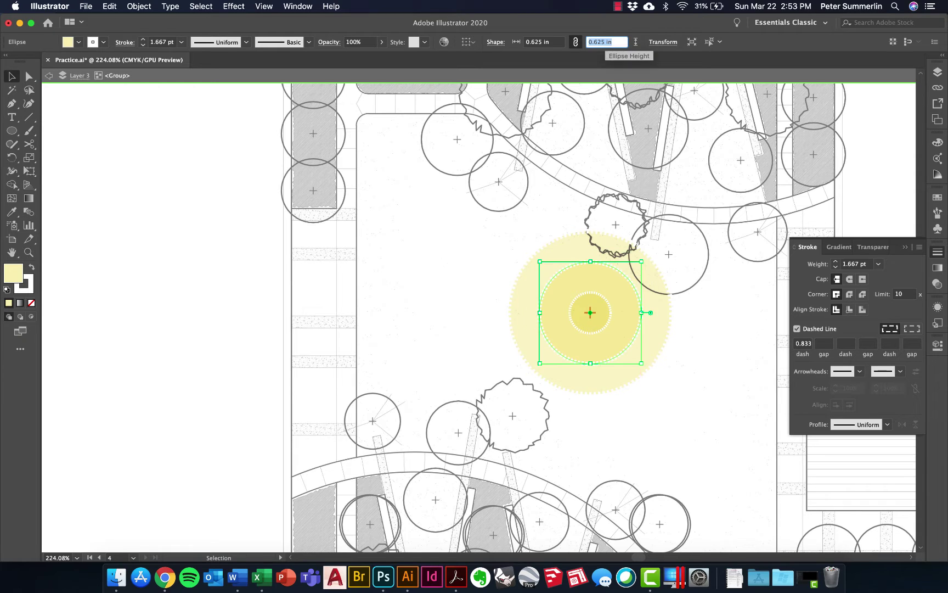
{"action": "left_click", "coordinate": [696, 309]}
Give all three circles a 1 pt outline with a 0.75 pt dash and deselect them
{"action": "left_click_drag", "start_coordinate": [683, 295], "coordinate": [604, 333]}
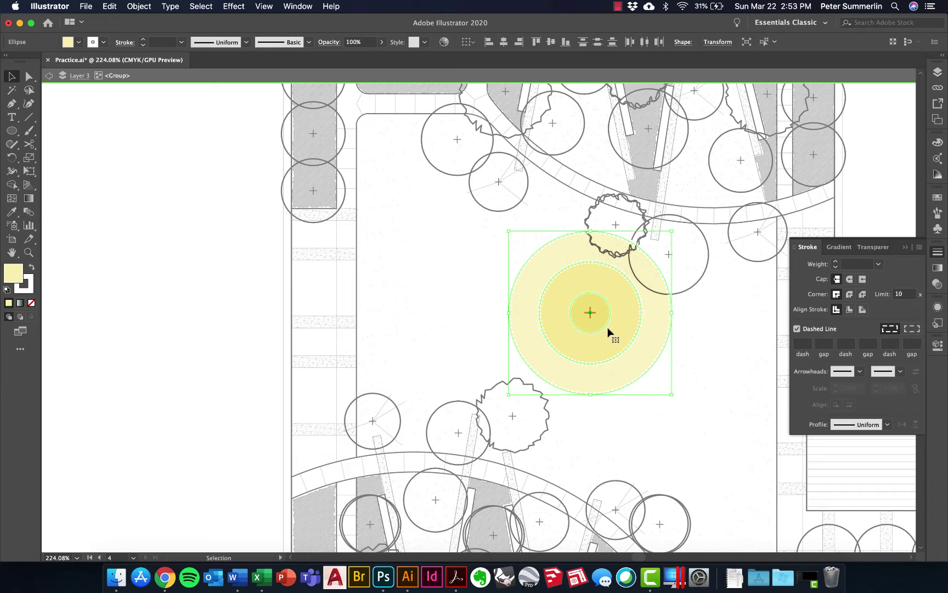
{"action": "left_click", "coordinate": [690, 296]}
{"action": "left_click_drag", "start_coordinate": [686, 306], "coordinate": [608, 332]}
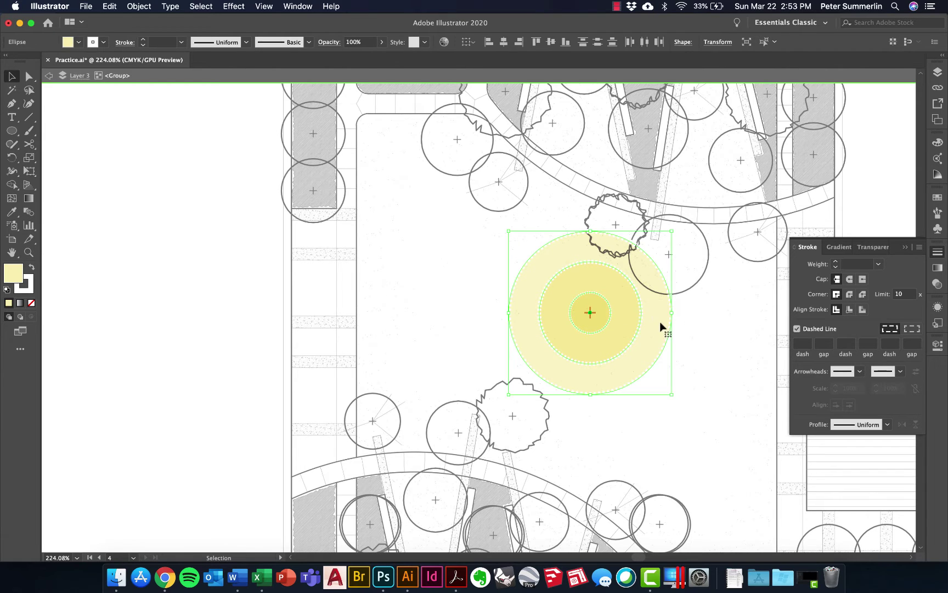
{"action": "left_click", "coordinate": [849, 265]}
{"action": "type", "text": "1"}
{"action": "key", "text": "Tab"}
{"action": "left_click", "coordinate": [804, 343]}
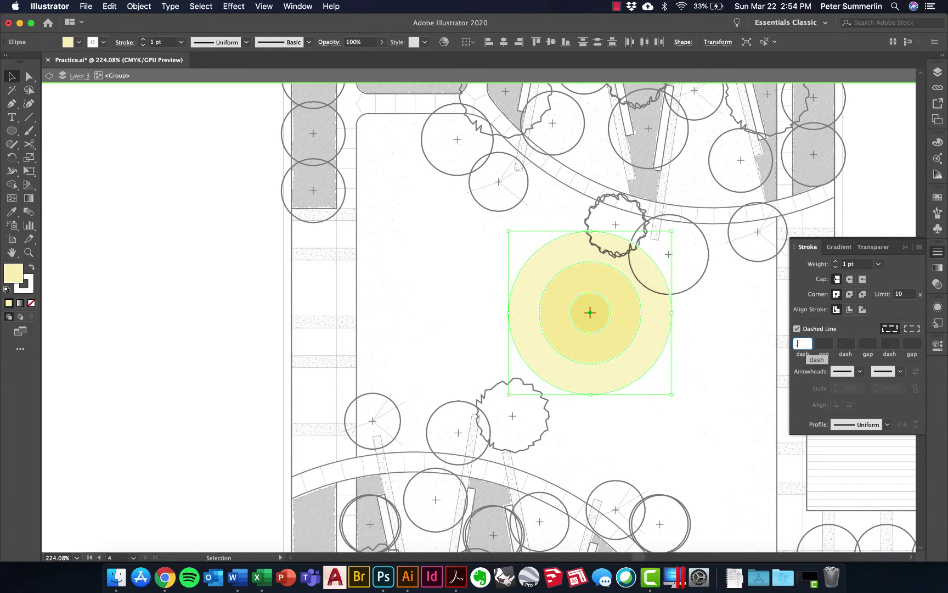
{"action": "type", "text": ".75"}
{"action": "key", "text": "Return"}
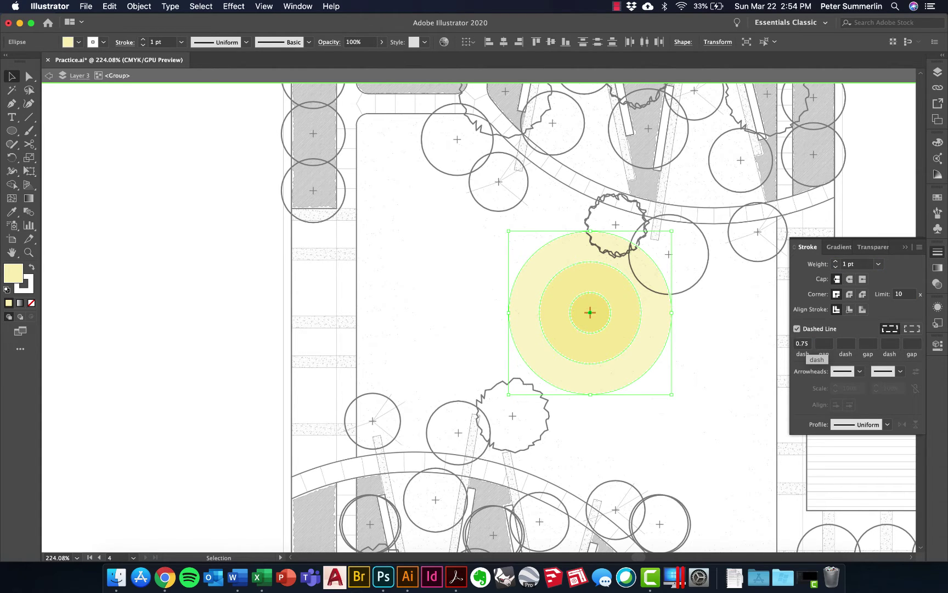
{"action": "left_click", "coordinate": [722, 349]}
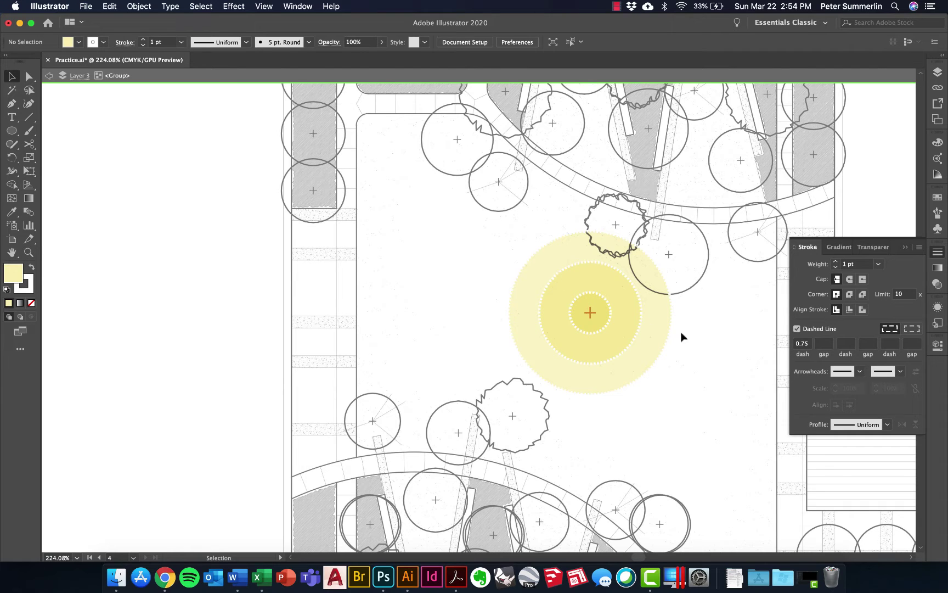
Exit the group's isolation mode and place two copies of the tree symbol west of the original, partly overlapping the neighboring symbols
{"action": "left_click", "coordinate": [599, 337]}
{"action": "left_click", "coordinate": [714, 328]}
{"action": "left_click", "coordinate": [641, 314]}
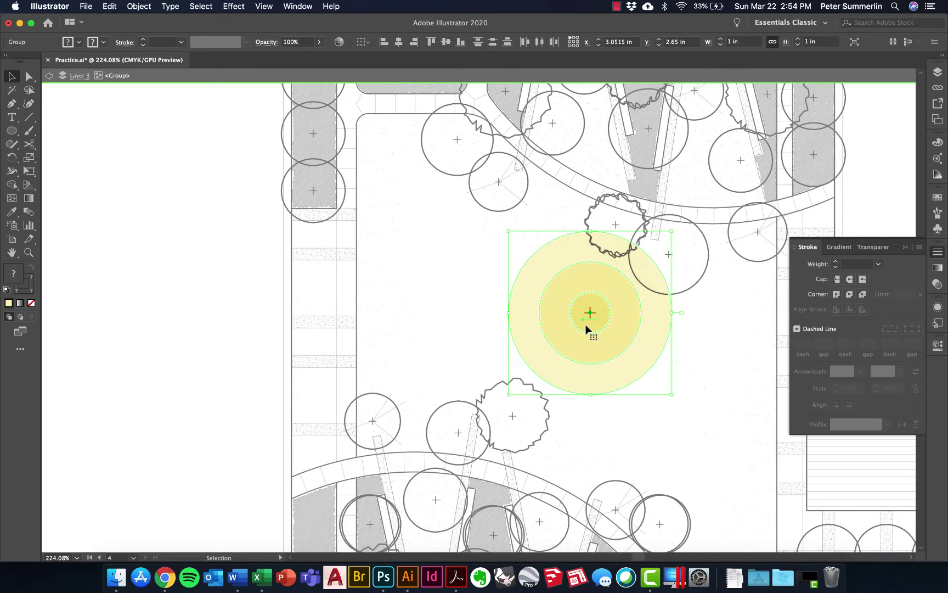
{"action": "double_click", "coordinate": [445, 282]}
{"action": "left_click", "coordinate": [578, 300]}
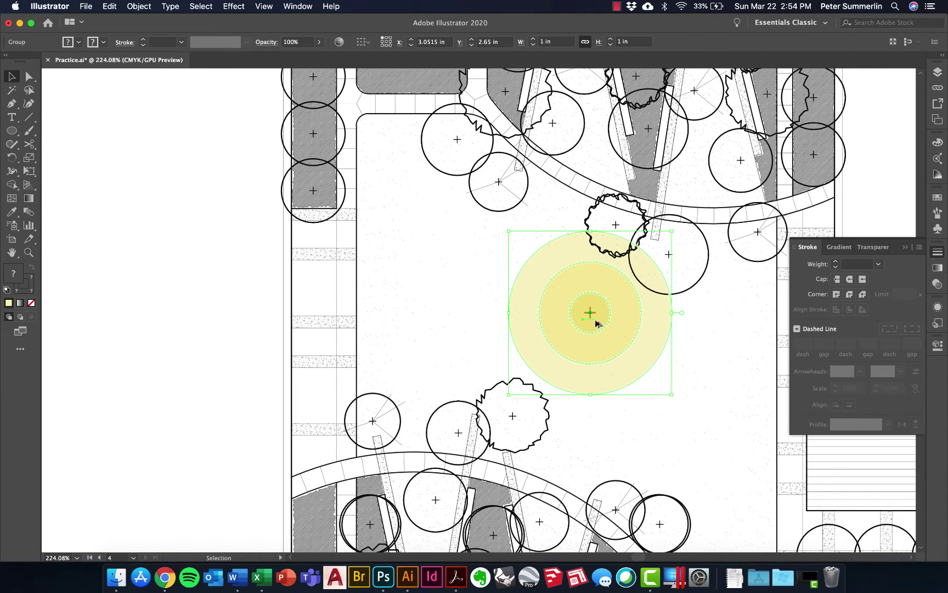
{"action": "left_click_drag", "start_coordinate": [593, 323], "coordinate": [472, 350]}
{"action": "left_click", "coordinate": [534, 225]}
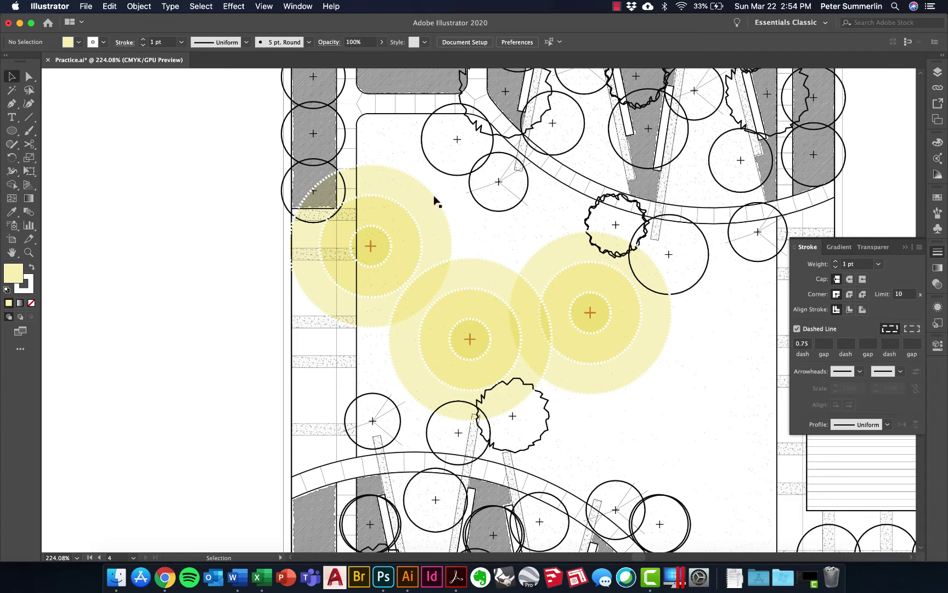
Try drawing a filled fan-shaped path with a curved outer edge above the plan's northern planting strip with the Pen tool, and undo it
{"action": "scroll", "coordinate": [449, 318], "scroll_direction": "down", "scroll_amount": 6}
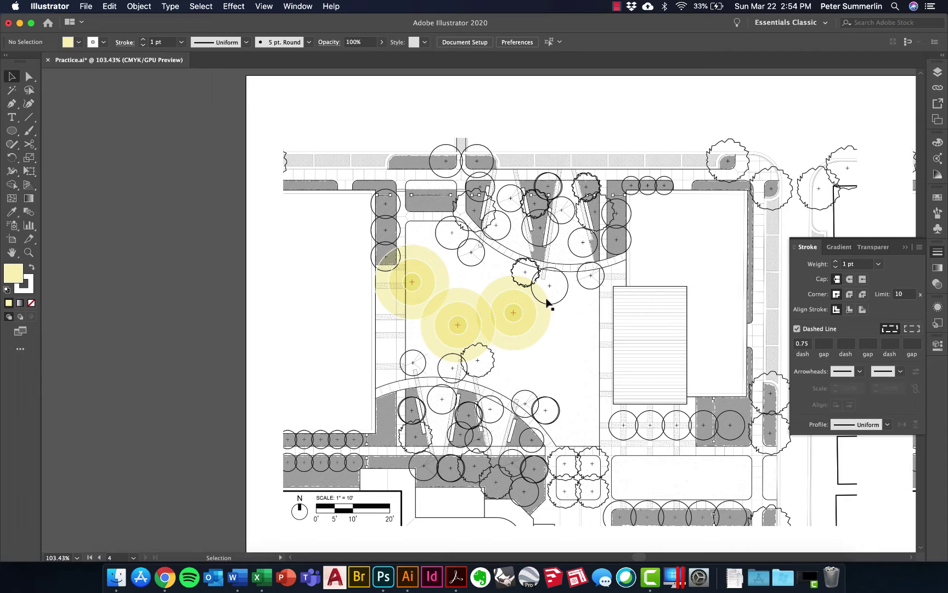
{"action": "scroll", "coordinate": [549, 302], "scroll_direction": "up", "scroll_amount": 3}
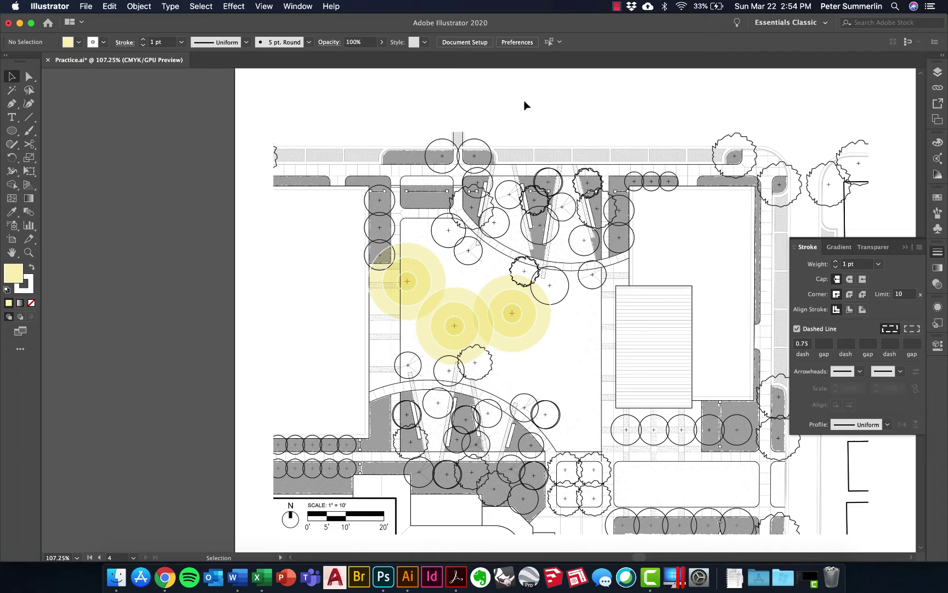
{"action": "key", "text": "p"}
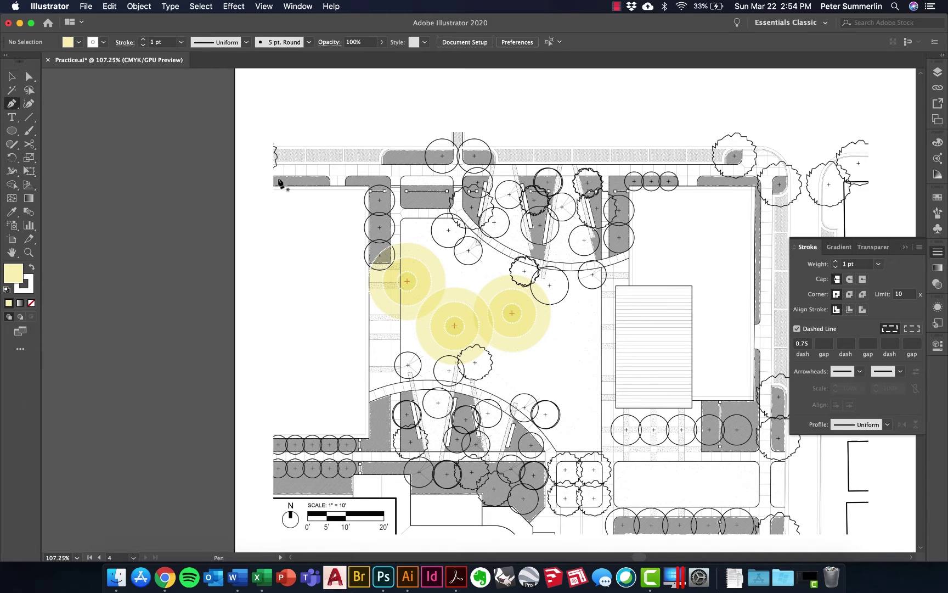
{"action": "left_click", "coordinate": [459, 149]}
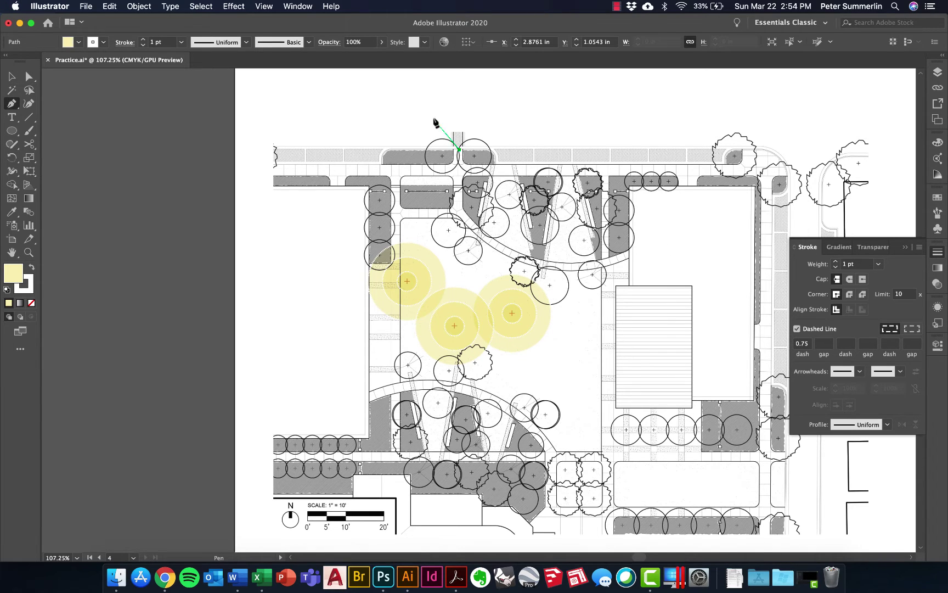
{"action": "left_click", "coordinate": [425, 93]}
{"action": "left_click_drag", "start_coordinate": [493, 85], "coordinate": [536, 110]}
{"action": "left_click_drag", "start_coordinate": [459, 150], "coordinate": [484, 175]}
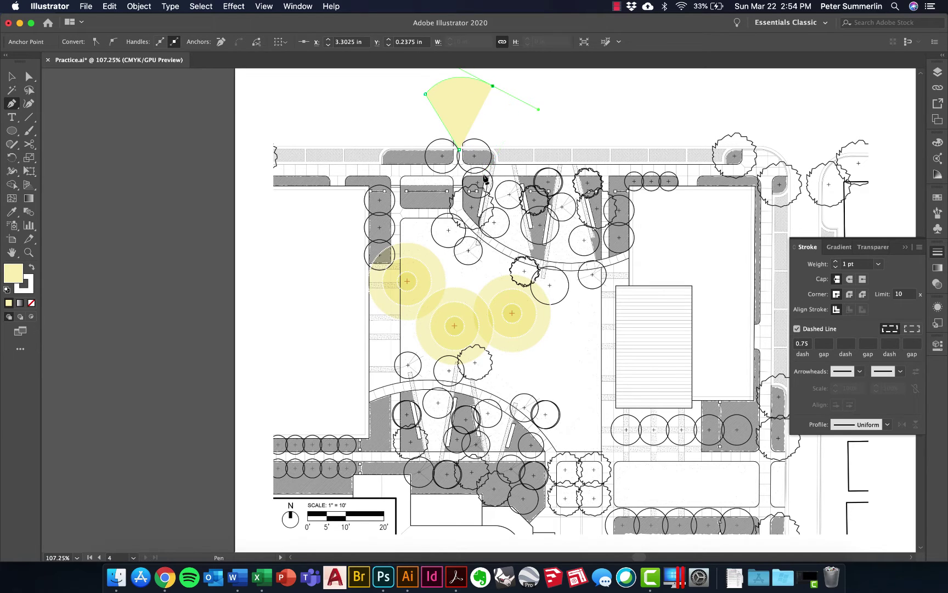
{"action": "key", "text": "v"}
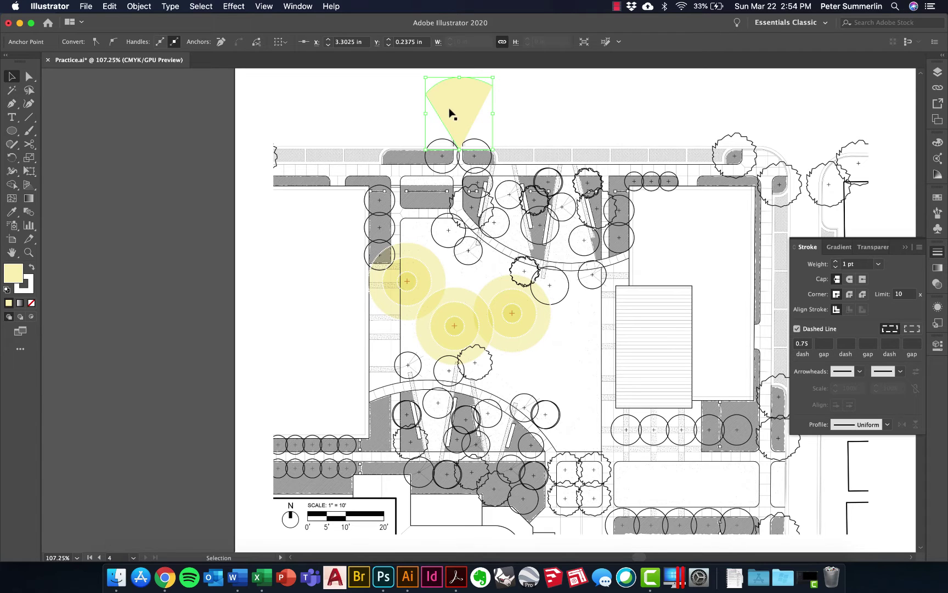
{"action": "key", "text": "ctrl+z"}
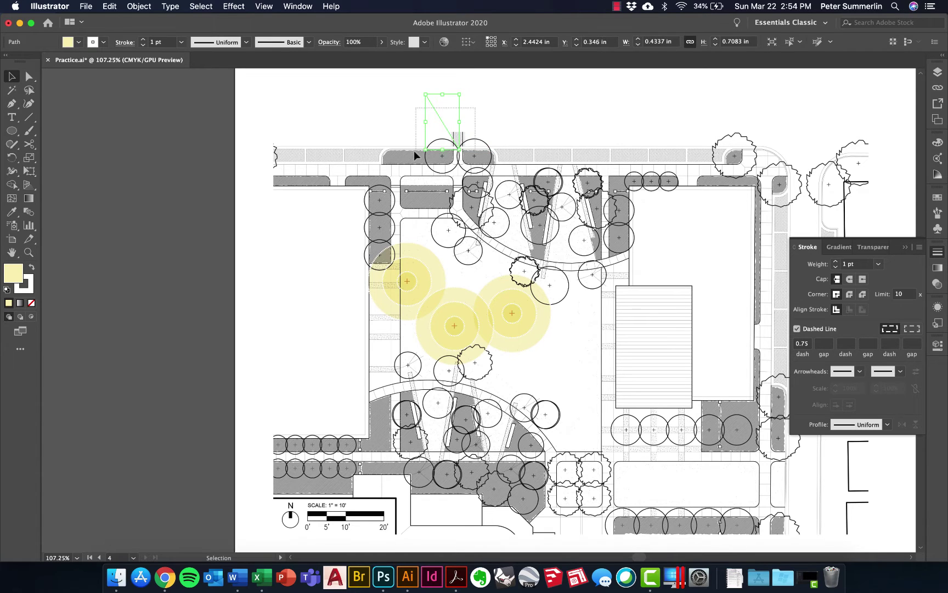
{"action": "key", "text": "ctrl+z"}
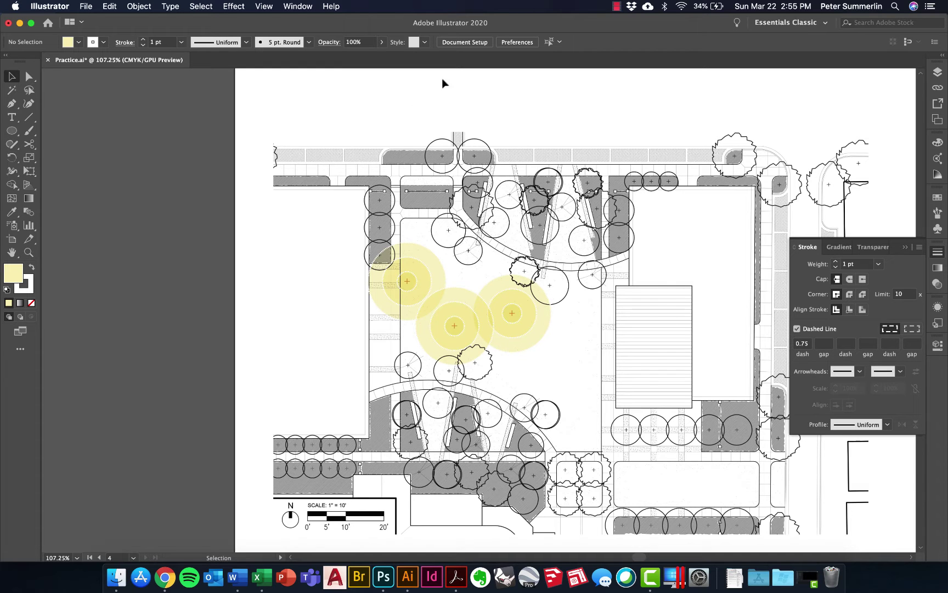
Select the easternmost yellow tree symbol in the plan's central open area
{"action": "scroll", "coordinate": [544, 251], "scroll_direction": "up", "scroll_amount": 5}
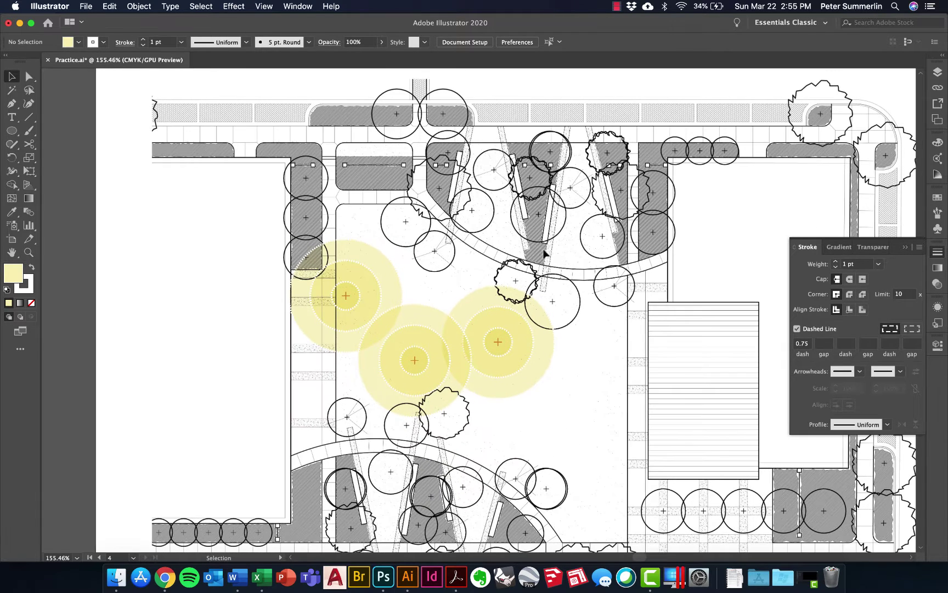
{"action": "scroll", "coordinate": [654, 229], "scroll_direction": "down", "scroll_amount": 5}
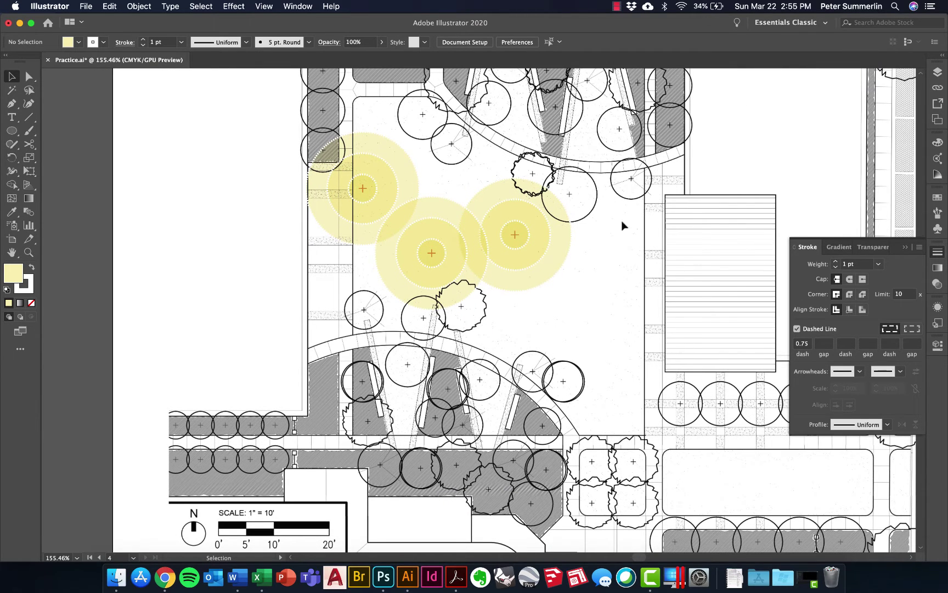
{"action": "left_click", "coordinate": [510, 242]}
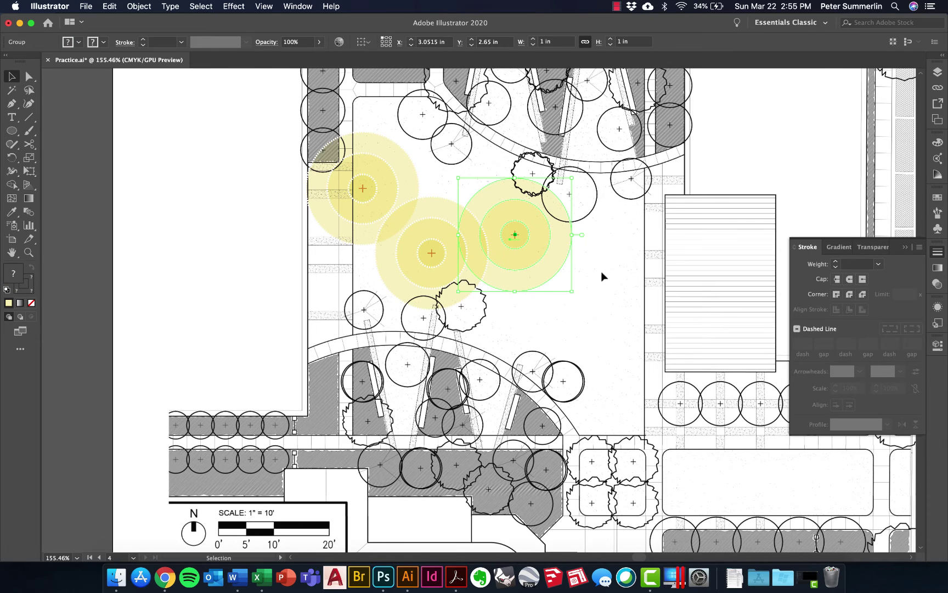
{"action": "scroll", "coordinate": [600, 271], "scroll_direction": "down", "scroll_amount": 2}
{"action": "scroll", "coordinate": [601, 271], "scroll_direction": "left", "scroll_amount": 3}
{"action": "scroll", "coordinate": [600, 271], "scroll_direction": "right", "scroll_amount": 3}
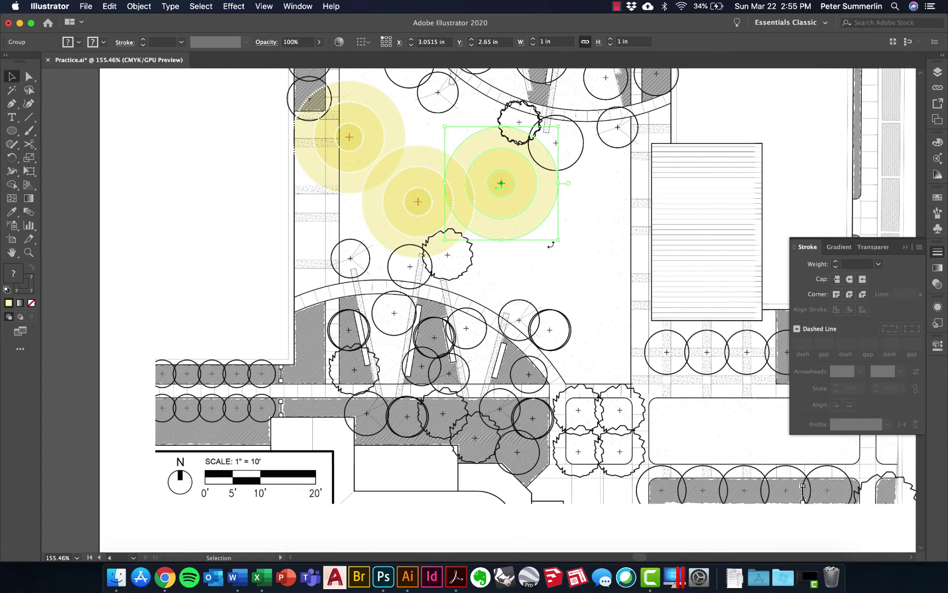
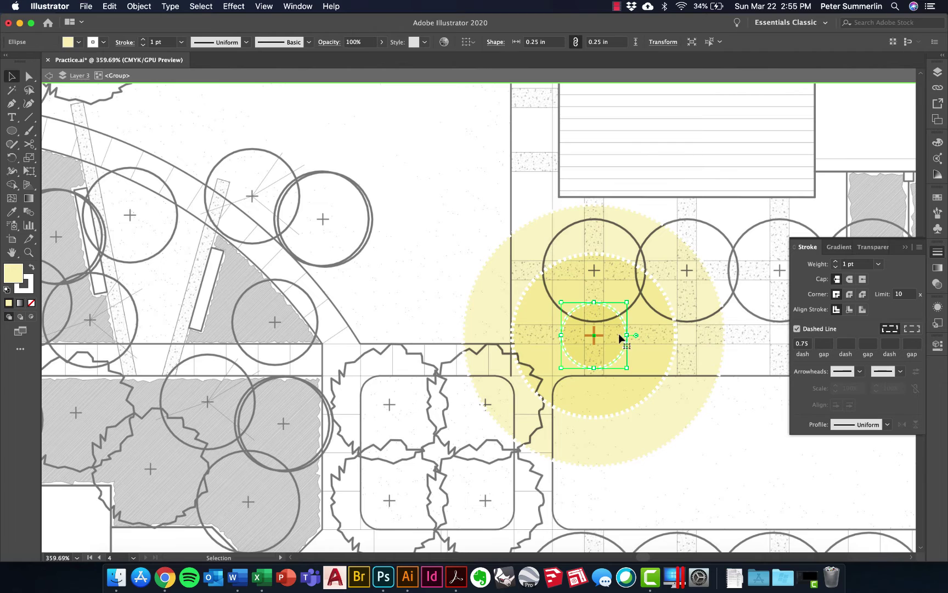
Resize the isolated symbol copy's inner circle to a 0.125 in diameter and its middle circle to 0.25 in
{"action": "left_click", "coordinate": [604, 42]}
{"action": "type", "text": "0.125"}
{"action": "key", "text": "Return"}
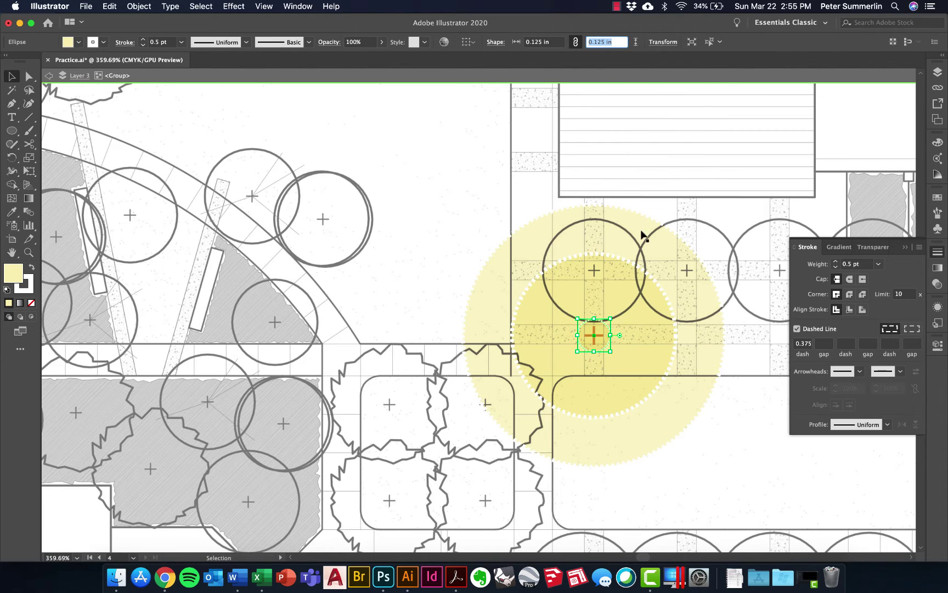
{"action": "left_click", "coordinate": [648, 347]}
{"action": "left_click", "coordinate": [604, 42]}
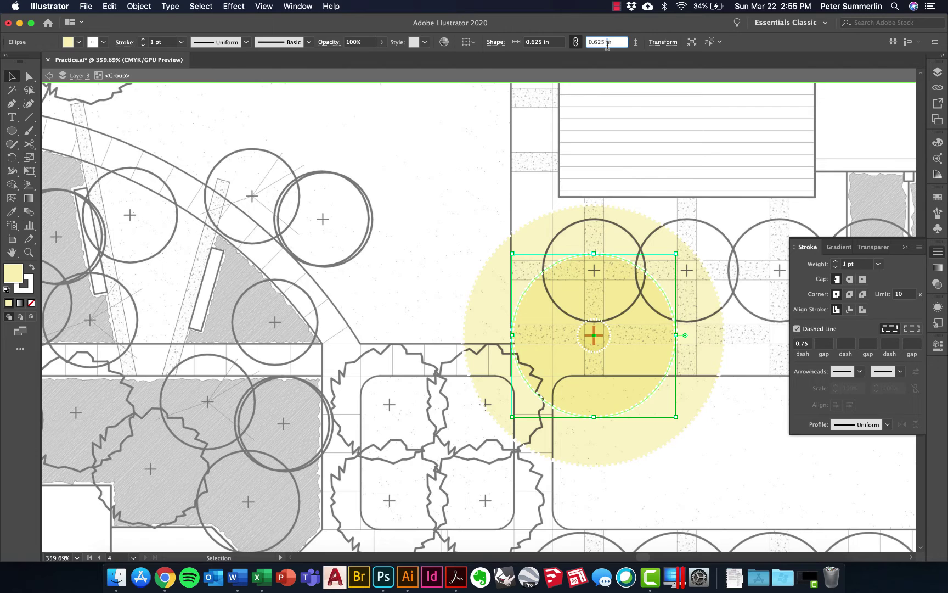
{"action": "type", "text": "0.25"}
{"action": "key", "text": "Return"}
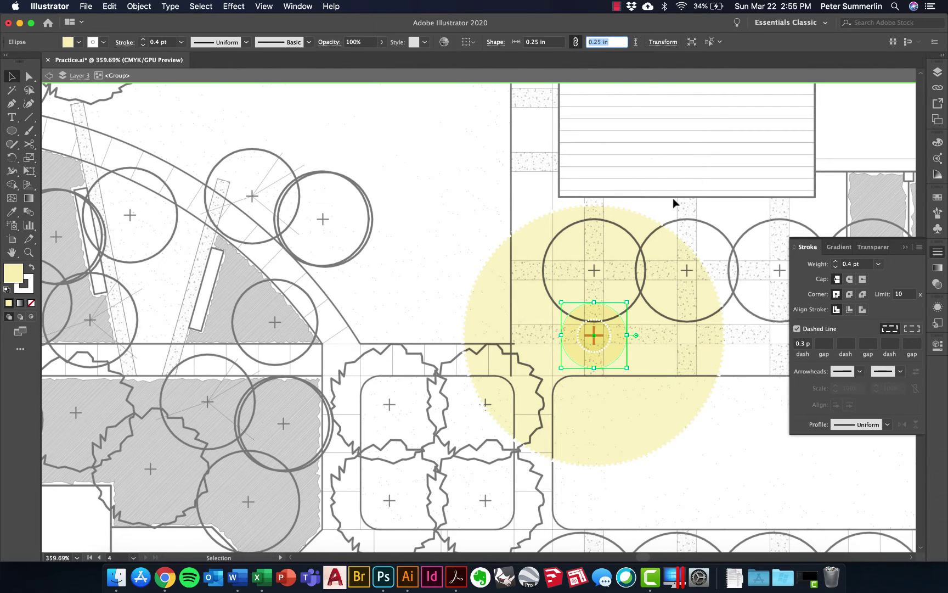
Set the outer circle's diameter to 0.5 in
{"action": "left_click", "coordinate": [658, 267]}
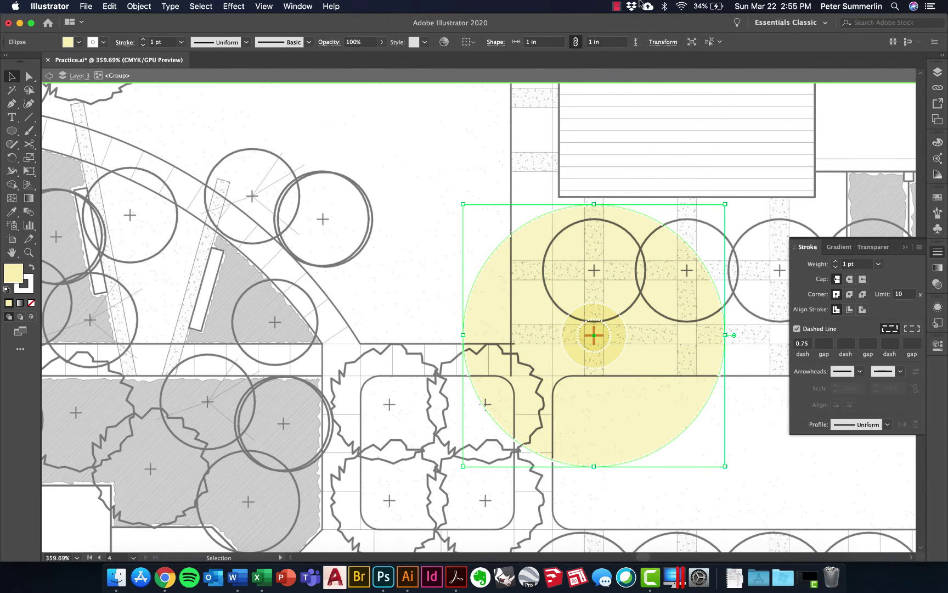
{"action": "left_click", "coordinate": [601, 42]}
{"action": "type", "text": "0.5"}
{"action": "key", "text": "Return"}
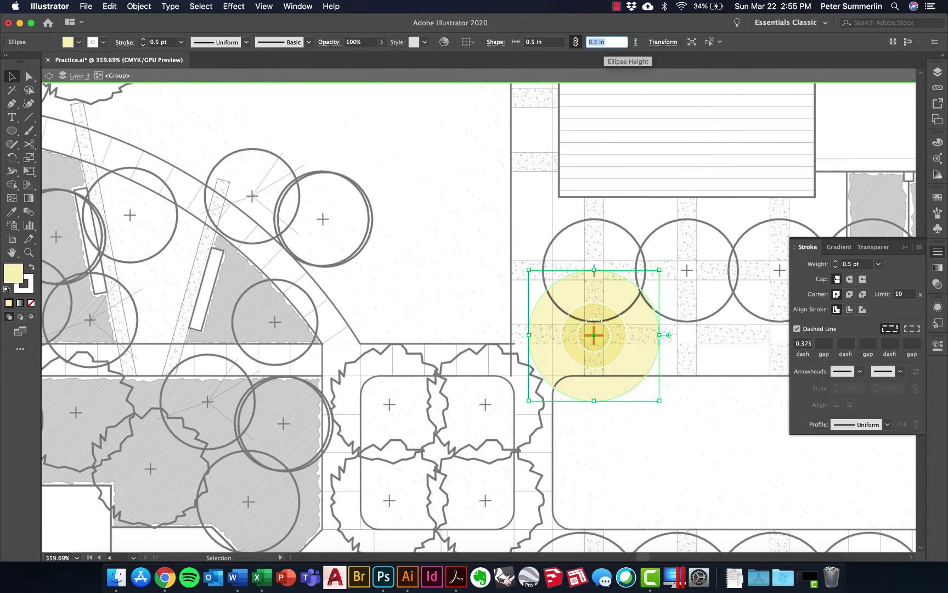
Try a 0.375 in diameter for the outer circle and undo it
{"action": "type", "text": "0.375"}
{"action": "key", "text": "Return"}
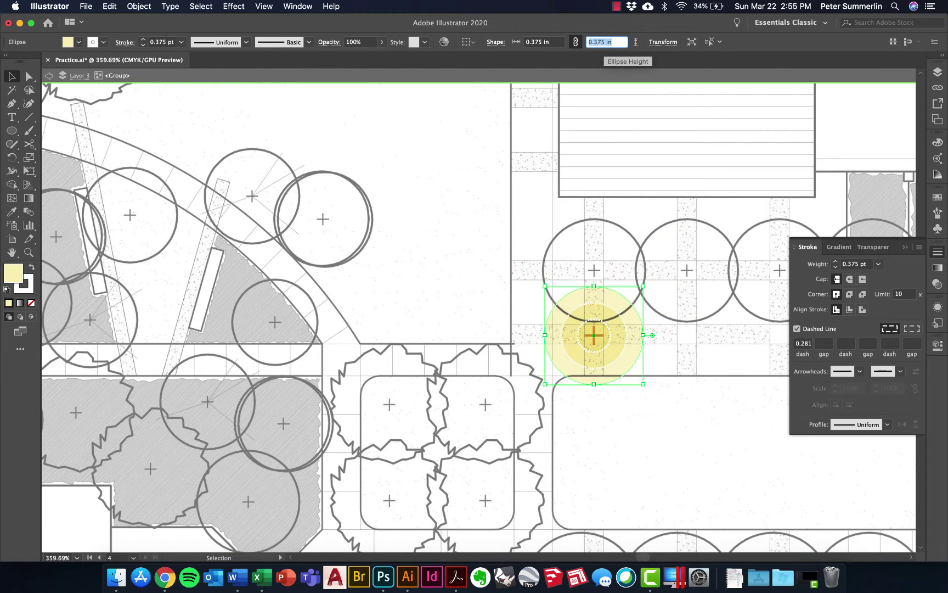
{"action": "key", "text": "super+z"}
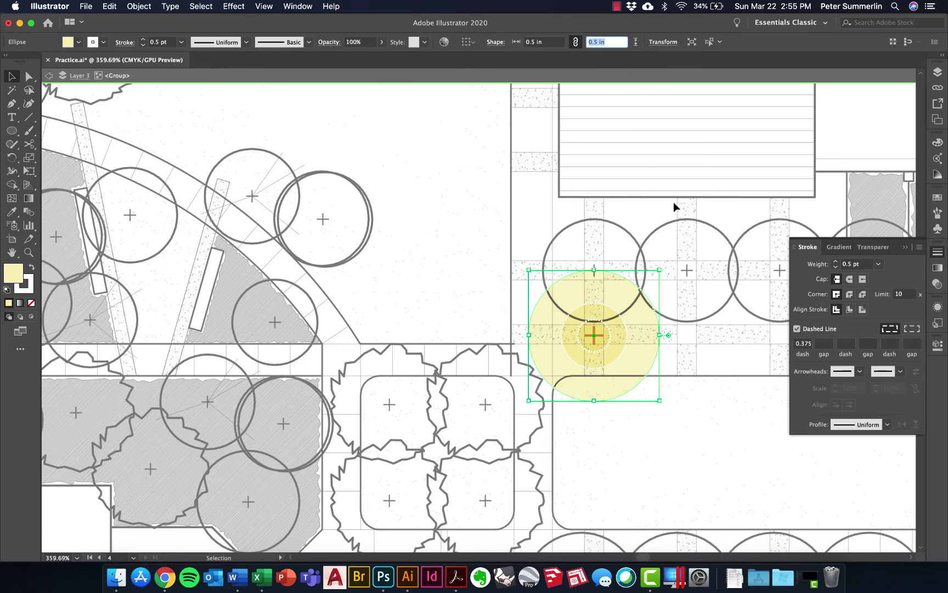
Fill the symbol's three circles and plus with light orange F2C483 and deselect them
{"action": "left_click", "coordinate": [704, 284]}
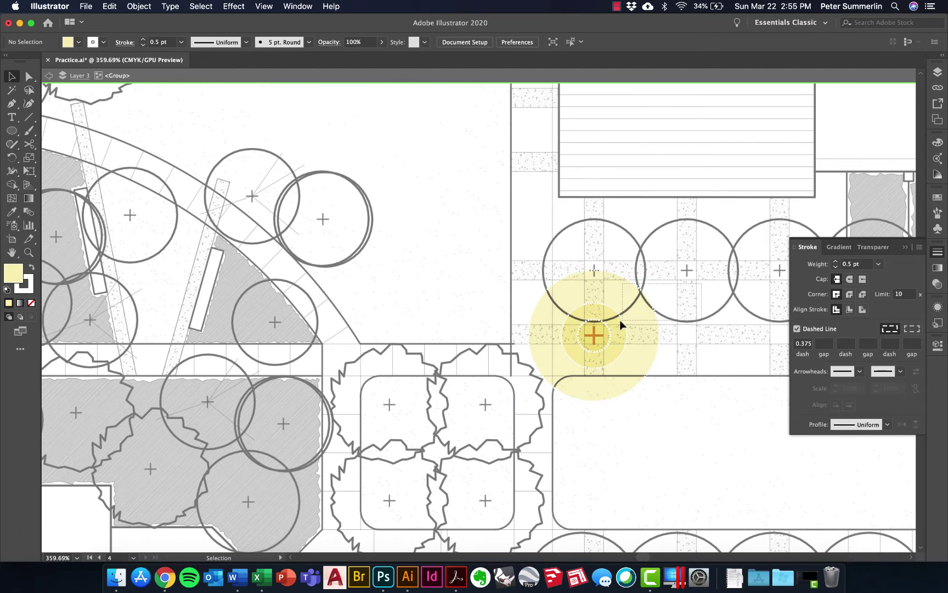
{"action": "left_click_drag", "start_coordinate": [619, 320], "coordinate": [599, 330]}
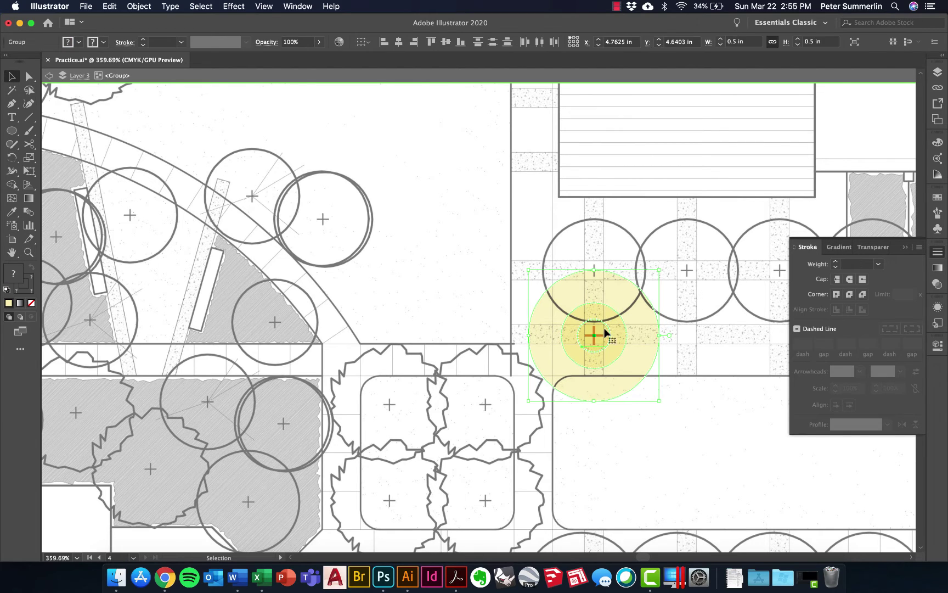
{"action": "double_click", "coordinate": [9, 274]}
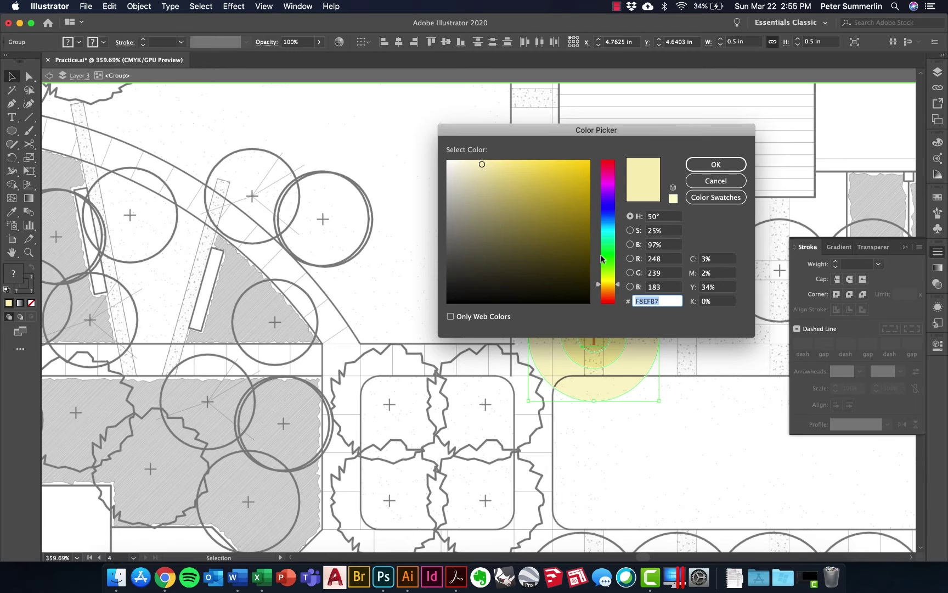
{"action": "left_click", "coordinate": [607, 290]}
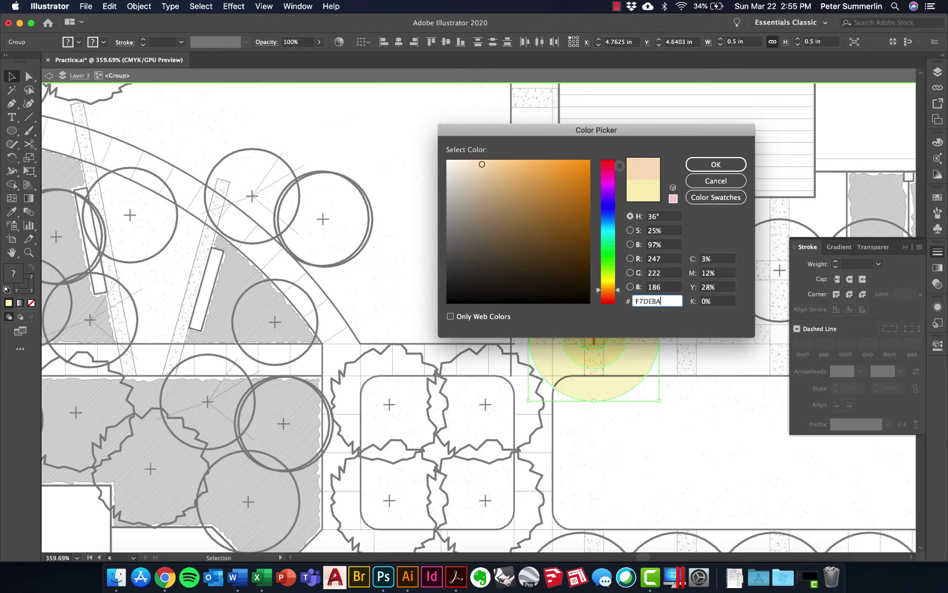
{"action": "left_click_drag", "start_coordinate": [482, 179], "coordinate": [488, 178]}
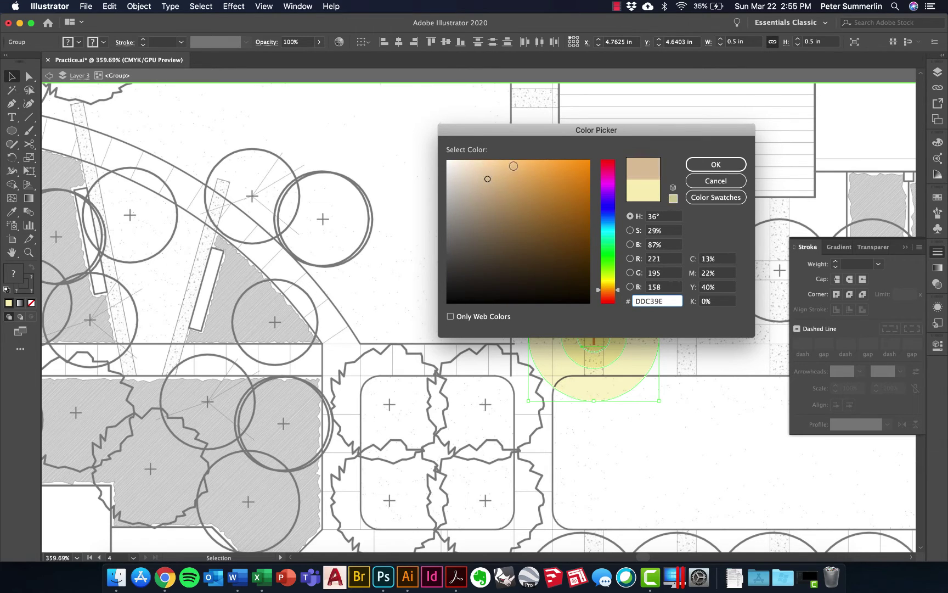
{"action": "left_click", "coordinate": [513, 166]}
{"action": "left_click", "coordinate": [695, 164]}
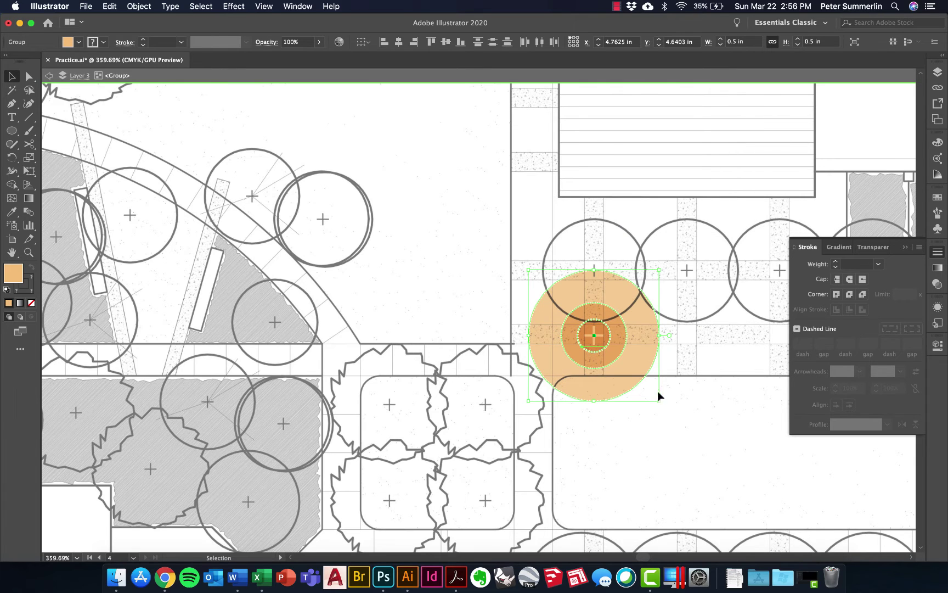
{"action": "left_click", "coordinate": [691, 370]}
Recolor the plus text at the symbol's center to red
{"action": "key", "text": "t"}
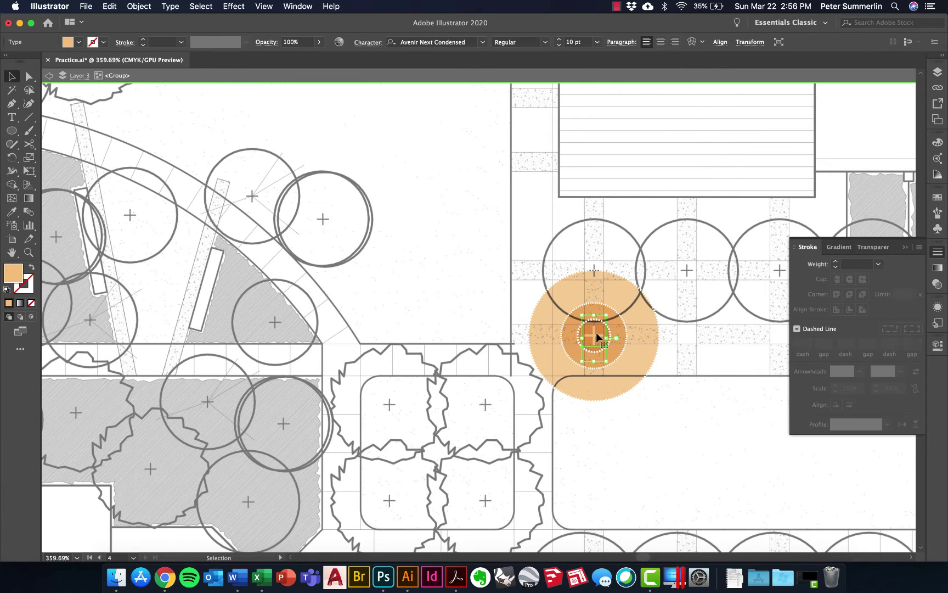
{"action": "double_click", "coordinate": [594, 334]}
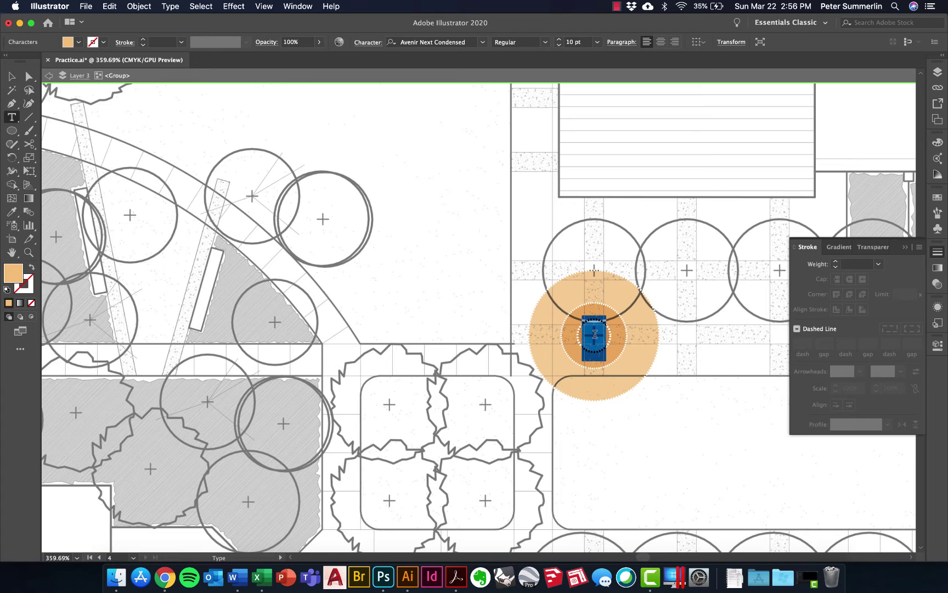
{"action": "double_click", "coordinate": [12, 278]}
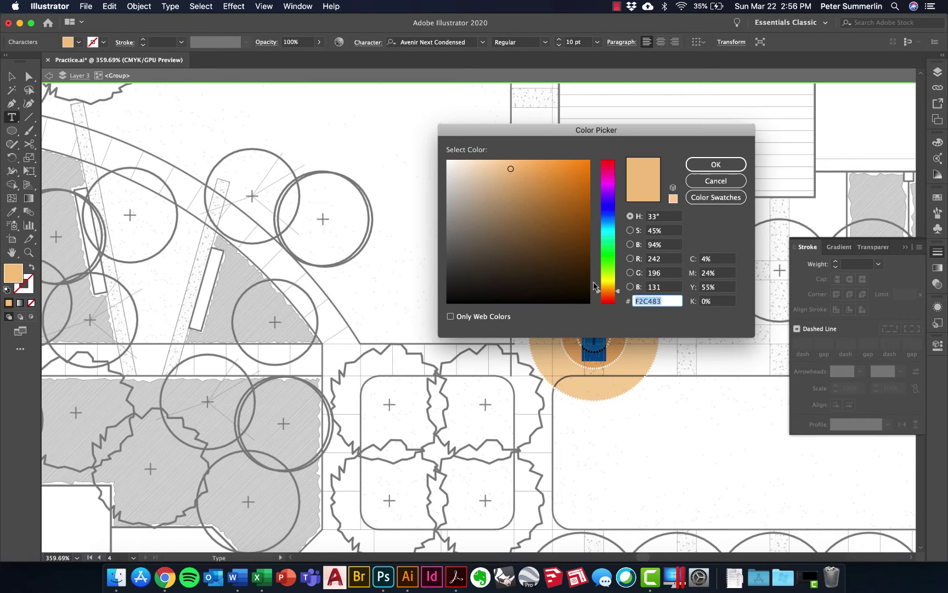
{"action": "left_click", "coordinate": [609, 301]}
{"action": "left_click", "coordinate": [550, 160]}
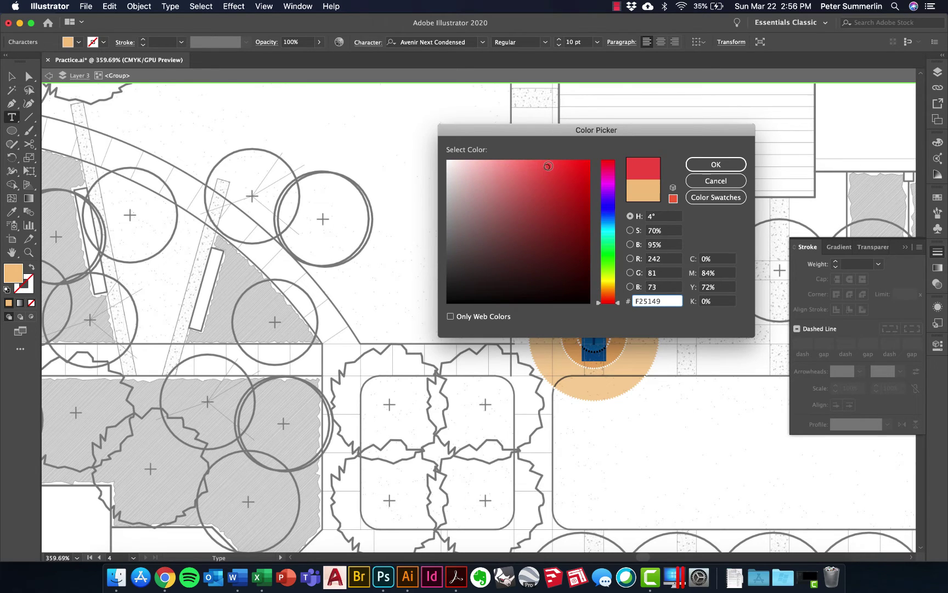
{"action": "left_click", "coordinate": [712, 163]}
{"action": "key", "text": "Escape"}
{"action": "left_click", "coordinate": [437, 248]}
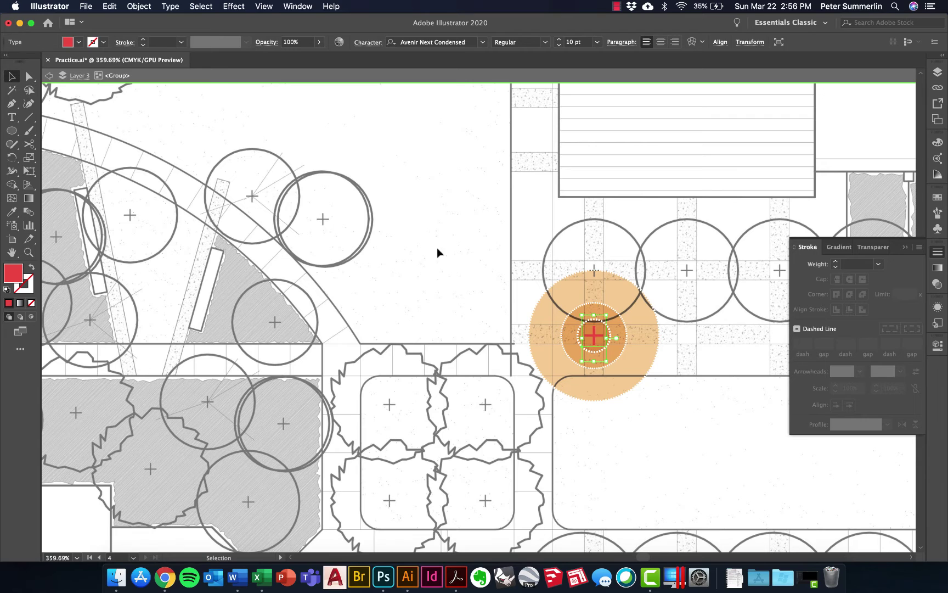
Set the outer circle's outline dash to 0.25 pt and deselect it
{"action": "left_click", "coordinate": [610, 329]}
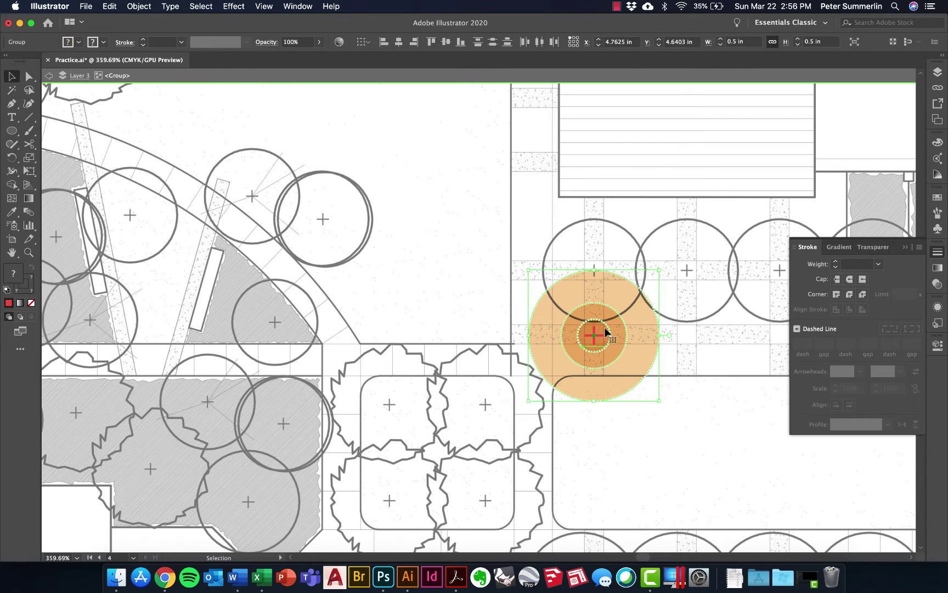
{"action": "left_click", "coordinate": [665, 305]}
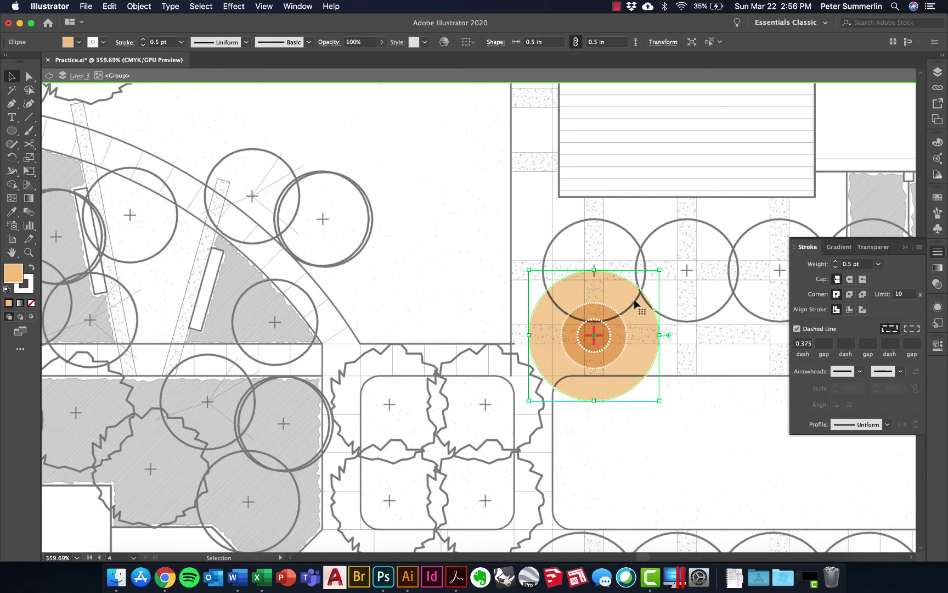
{"action": "double_click", "coordinate": [804, 343]}
{"action": "type", "text": "0"}
{"action": "key", "text": "Return"}
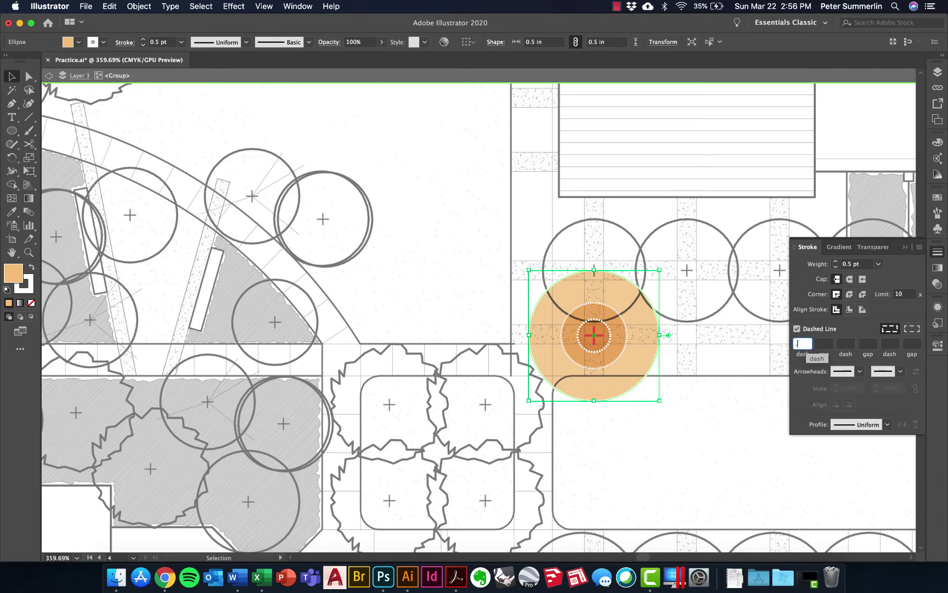
{"action": "type", "text": ".25"}
{"action": "key", "text": "Return"}
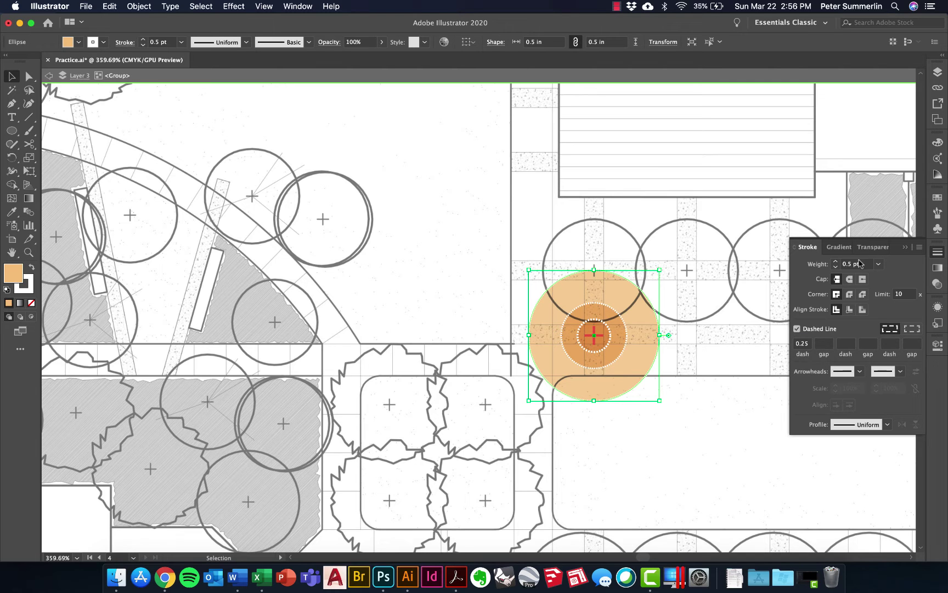
{"action": "left_click", "coordinate": [701, 290]}
Give the middle and inner circles a 0.25 pt dash and a 0.5 pt outline weight, and deselect them
{"action": "left_click", "coordinate": [614, 324]}
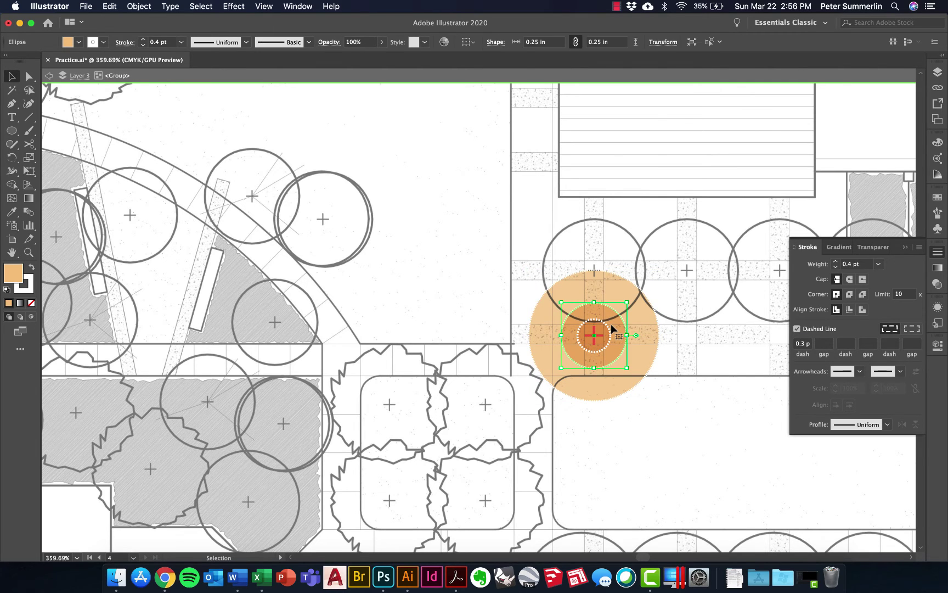
{"action": "scroll", "coordinate": [611, 325], "scroll_direction": "up", "scroll_amount": 6}
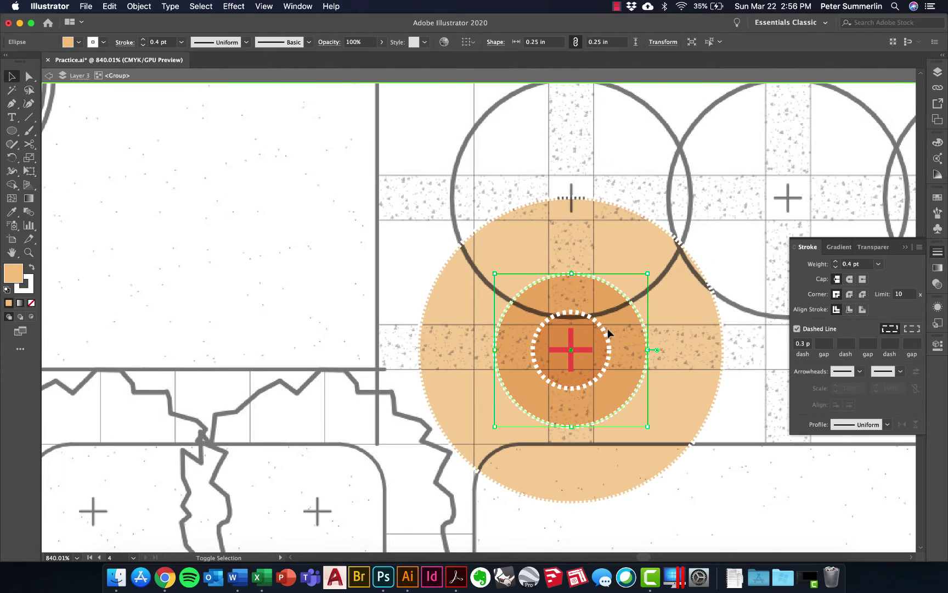
{"action": "left_click", "coordinate": [607, 328], "text": "shift"}
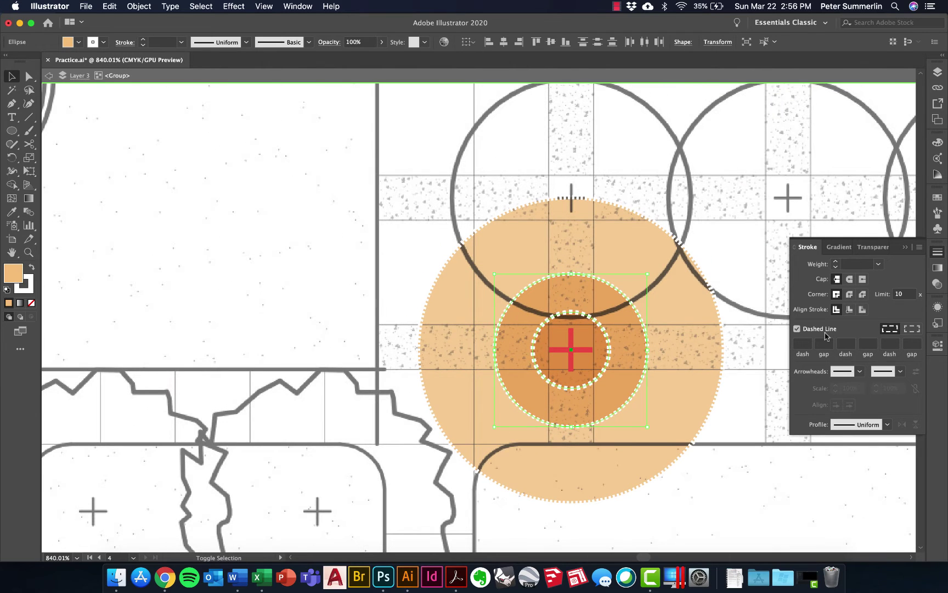
{"action": "left_click", "coordinate": [802, 343]}
{"action": "type", "text": ".25"}
{"action": "key", "text": "Return"}
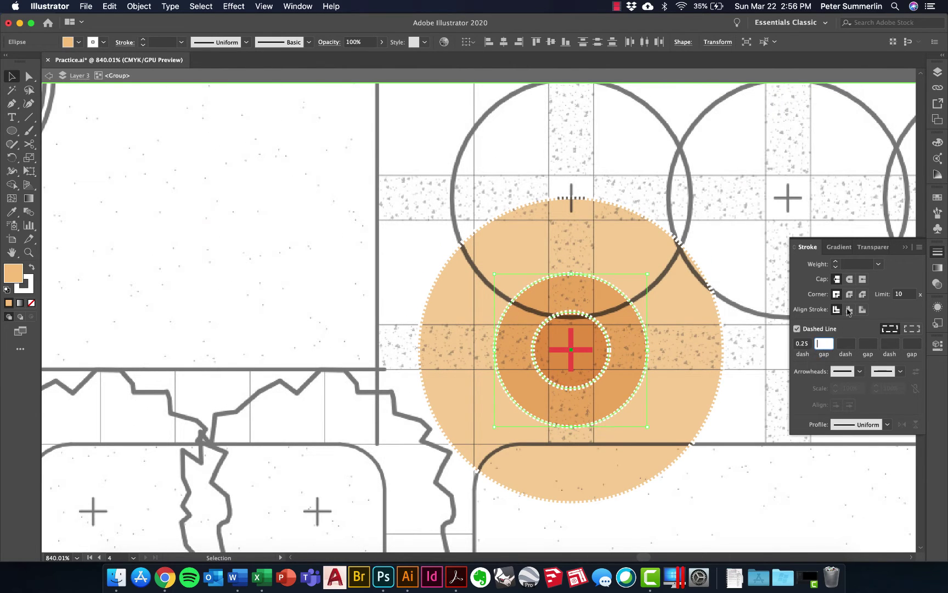
{"action": "left_click", "coordinate": [845, 264]}
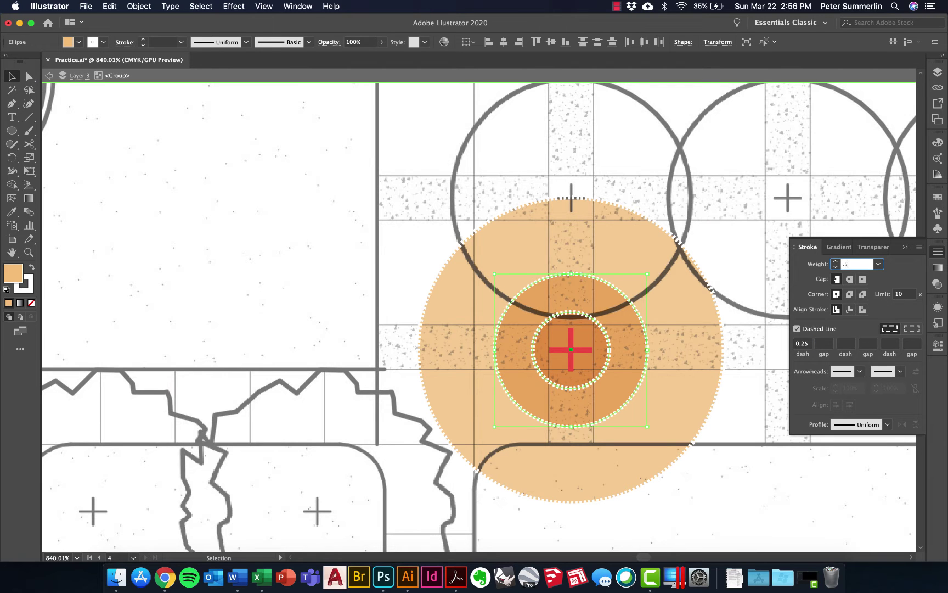
{"action": "key", "text": "Return"}
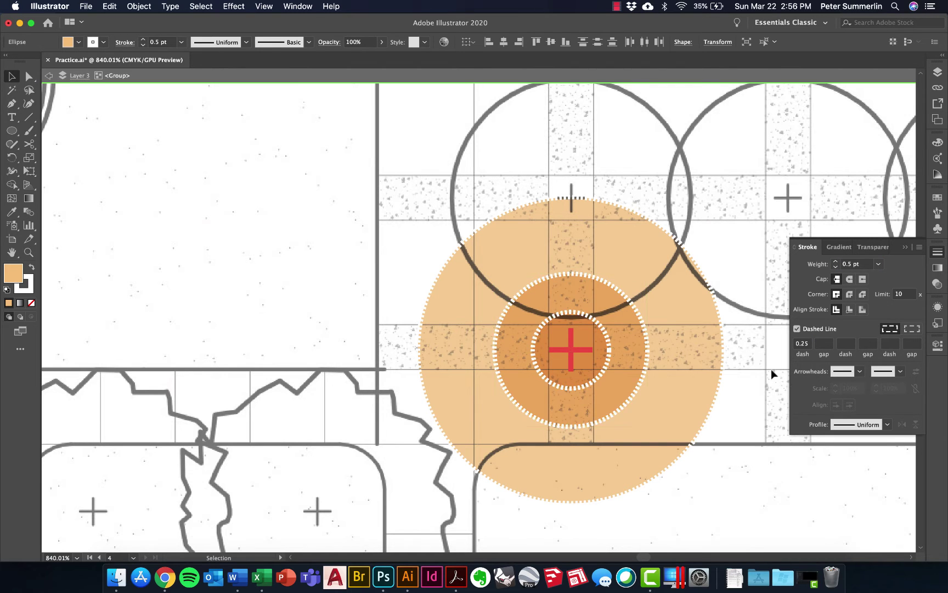
{"action": "left_click", "coordinate": [771, 369]}
Place a copy of the grouped orange circle symbol centered on the left wall of the striped building, and deselect it
{"action": "scroll", "coordinate": [771, 369], "scroll_direction": "down", "scroll_amount": 4}
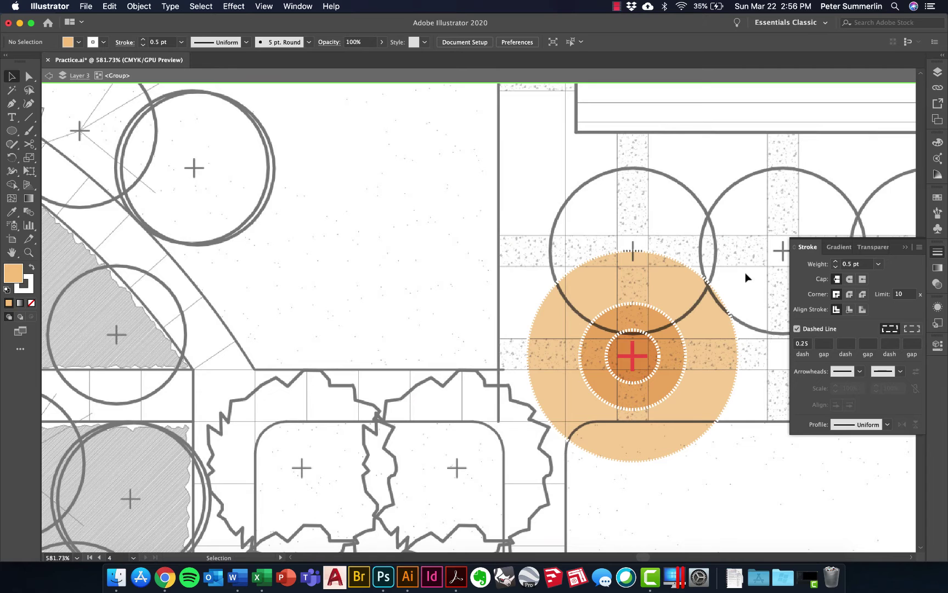
{"action": "left_click", "coordinate": [653, 356]}
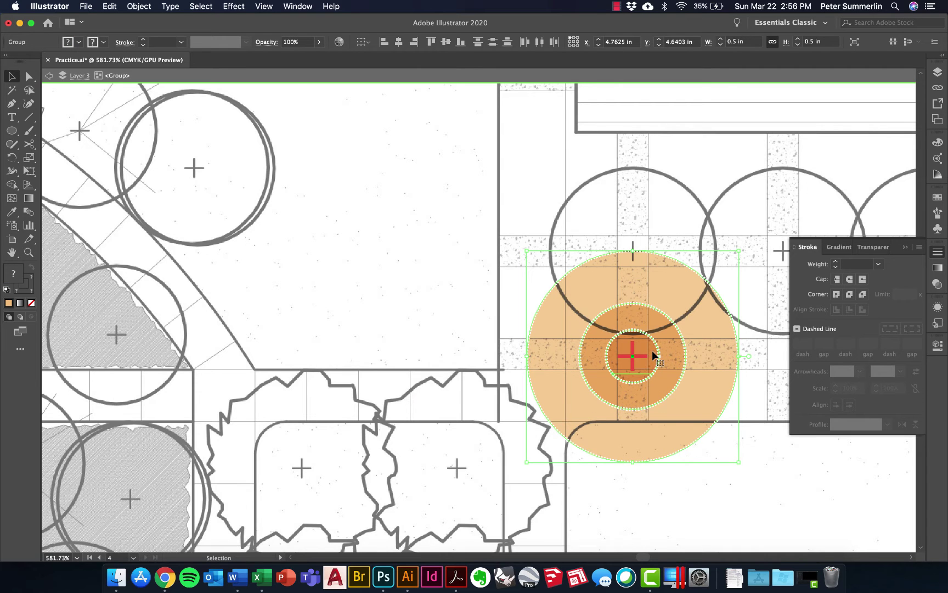
{"action": "scroll", "coordinate": [660, 354], "scroll_direction": "down", "scroll_amount": 3}
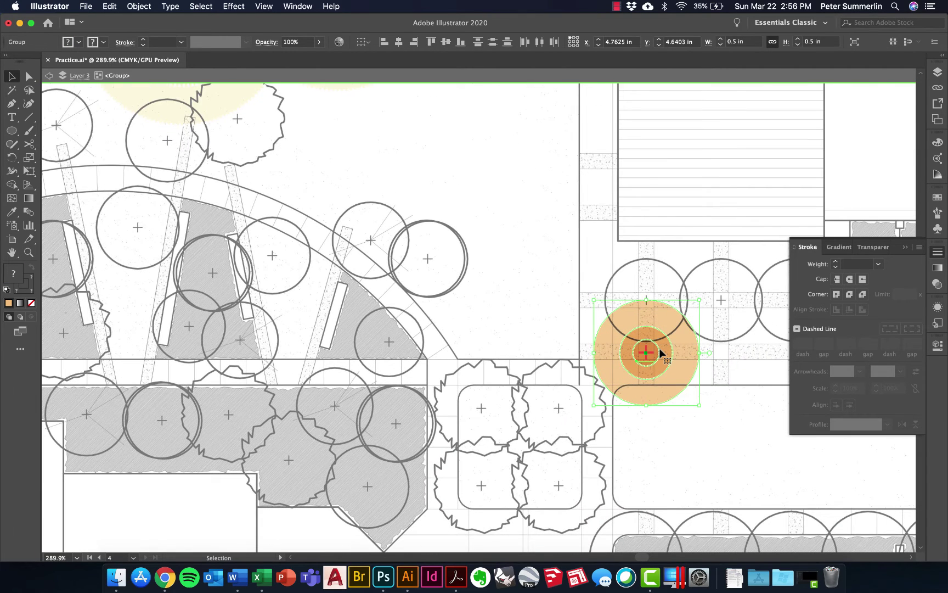
{"action": "left_click_drag", "start_coordinate": [657, 351], "coordinate": [628, 161]}
{"action": "scroll", "coordinate": [628, 160], "scroll_direction": "up", "scroll_amount": 3}
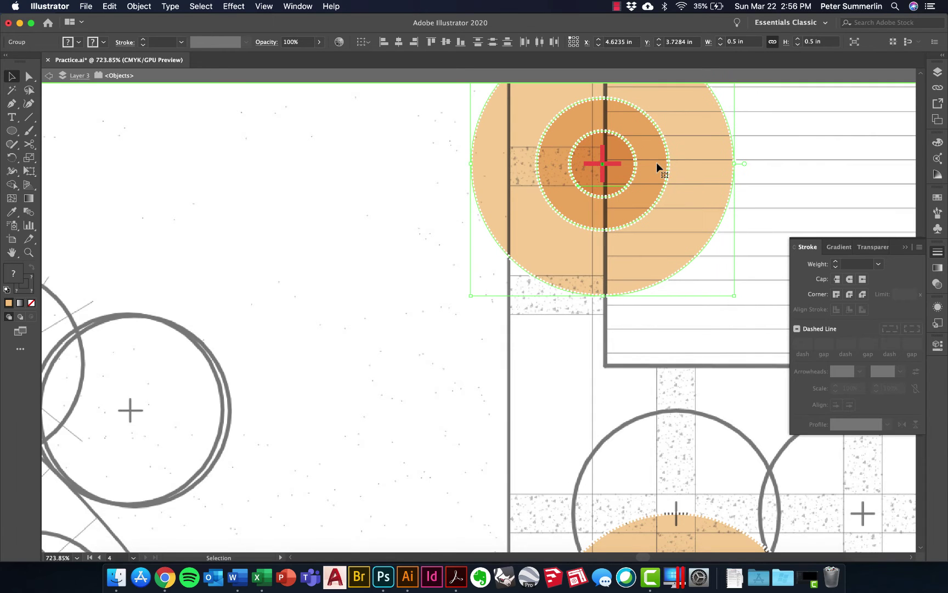
{"action": "left_click", "coordinate": [786, 163]}
Exit isolation mode and ungroup the orange symbol on the building's left wall
{"action": "scroll", "coordinate": [780, 163], "scroll_direction": "up", "scroll_amount": 4}
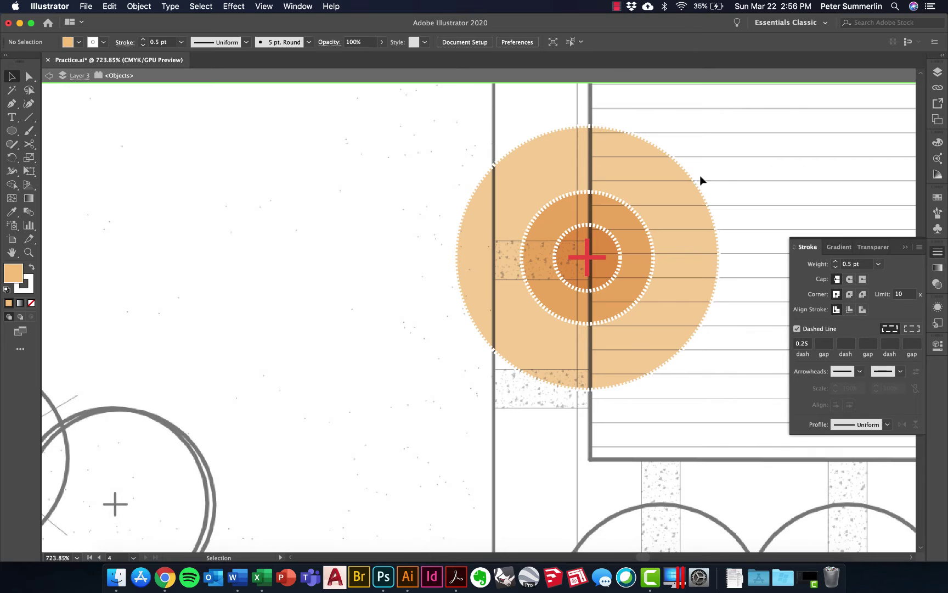
{"action": "double_click", "coordinate": [728, 170]}
{"action": "left_click", "coordinate": [663, 197]}
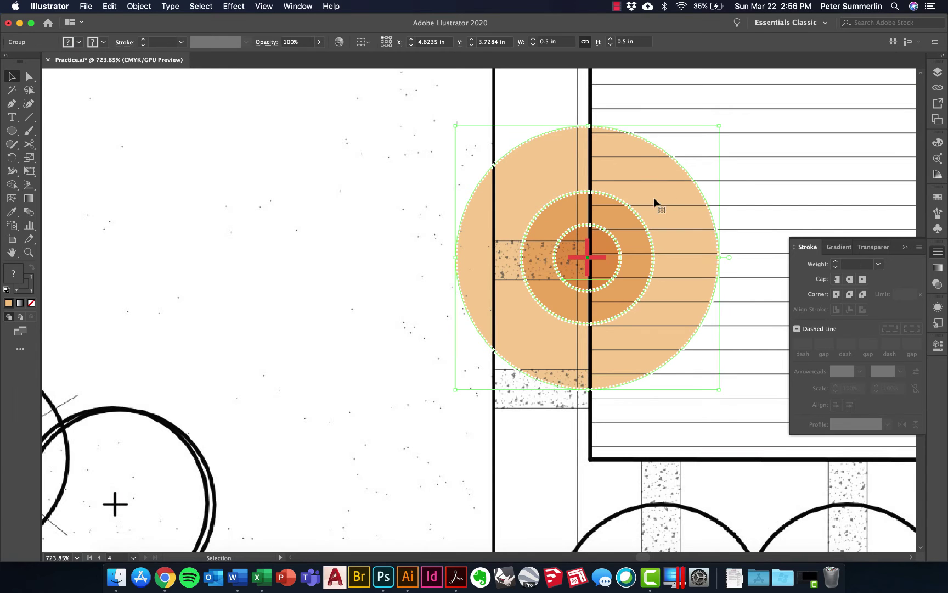
{"action": "right_click", "coordinate": [654, 199]}
{"action": "left_click", "coordinate": [682, 293]}
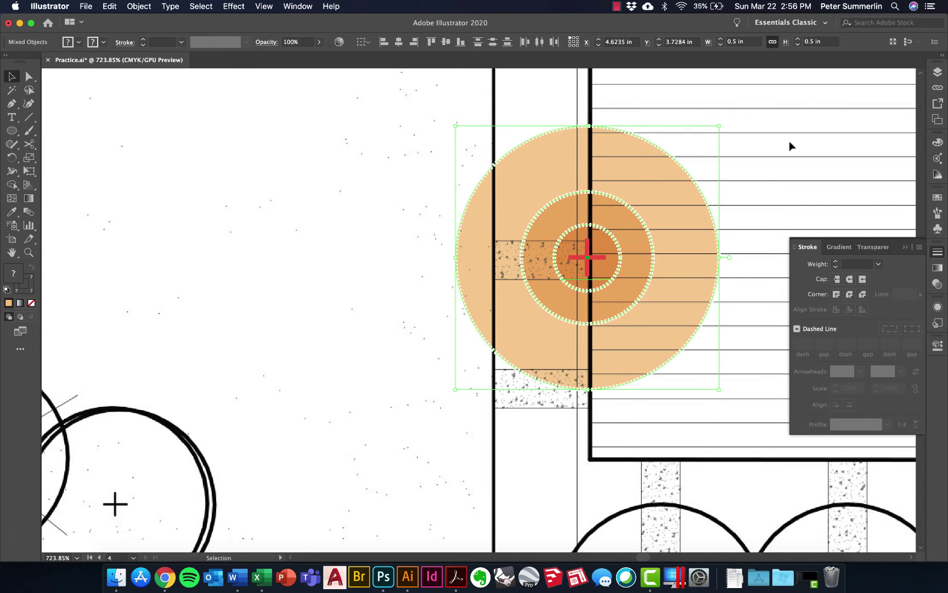
Cut the ungrouped symbol's outer circle to a half circle outside the building by deleting its right anchor point
{"action": "left_click", "coordinate": [696, 224]}
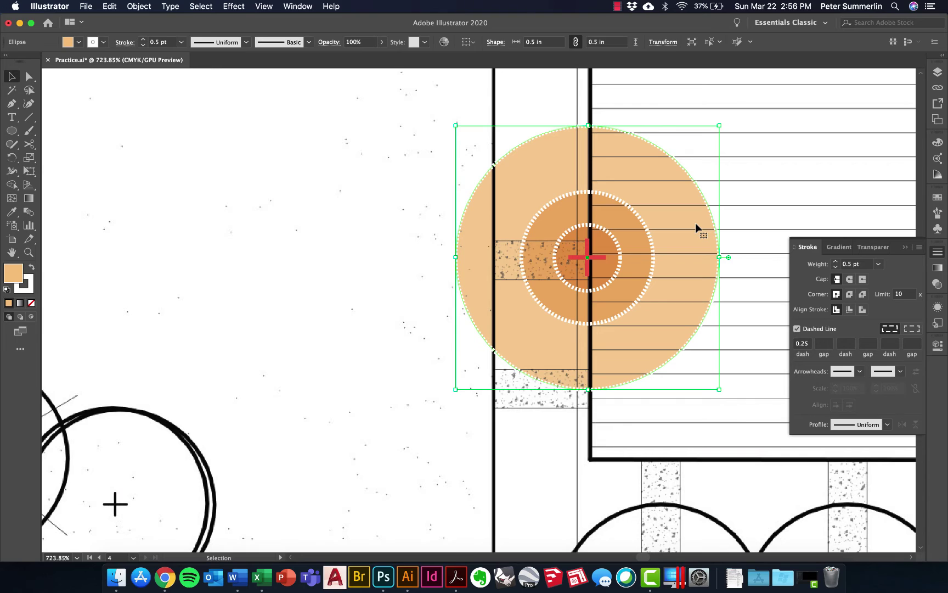
{"action": "left_click", "coordinate": [27, 76]}
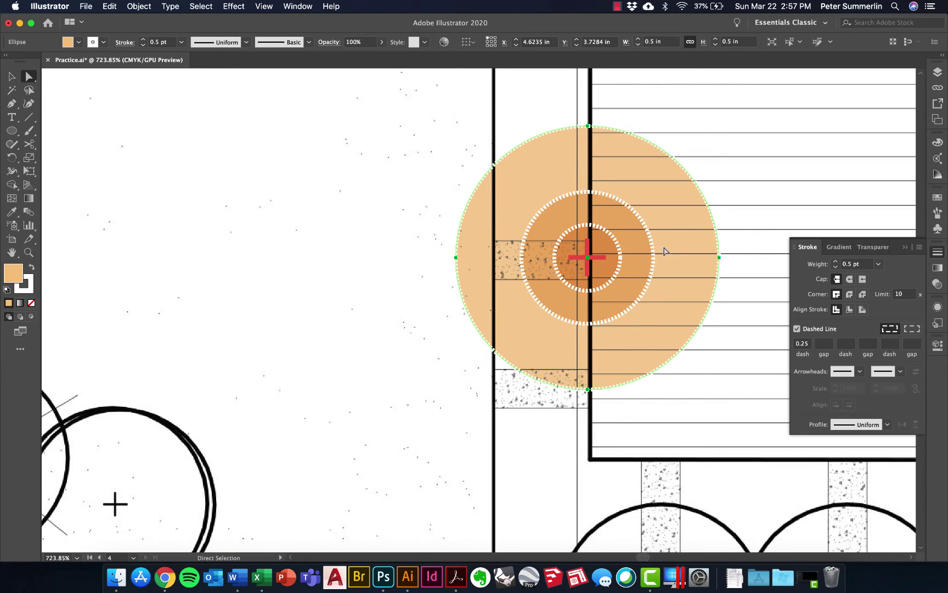
{"action": "left_click", "coordinate": [719, 257]}
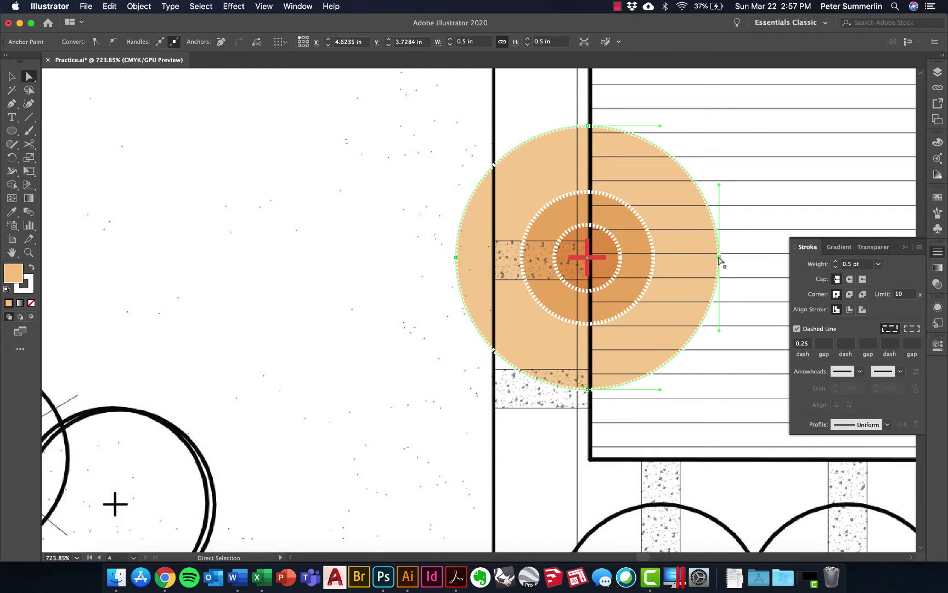
{"action": "key", "text": "Delete"}
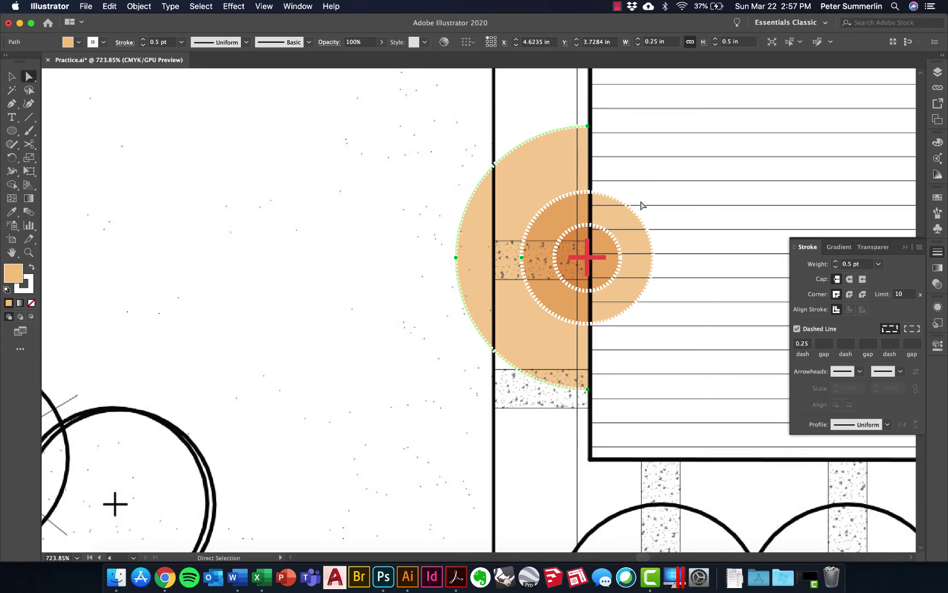
Delete the right anchor points of the middle and inner circles so both end at the building's wall
{"action": "left_click", "coordinate": [652, 252]}
{"action": "left_click", "coordinate": [655, 260]}
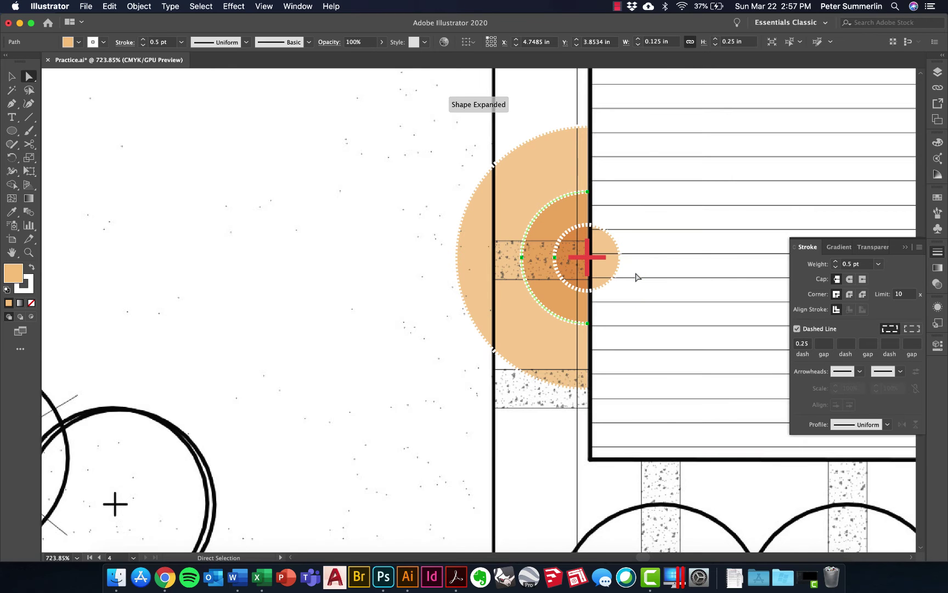
{"action": "key", "text": "Delete"}
{"action": "left_click", "coordinate": [620, 258]}
{"action": "key", "text": "Delete"}
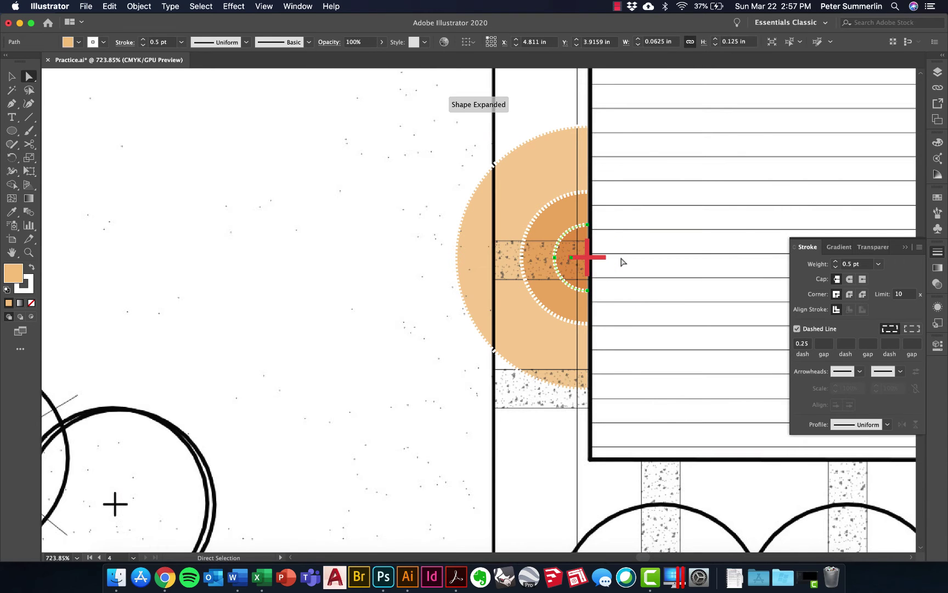
Duplicate the full orange symbol onto the striped building's lower-right corner and deselect the copy
{"action": "scroll", "coordinate": [621, 264], "scroll_direction": "down", "scroll_amount": 5}
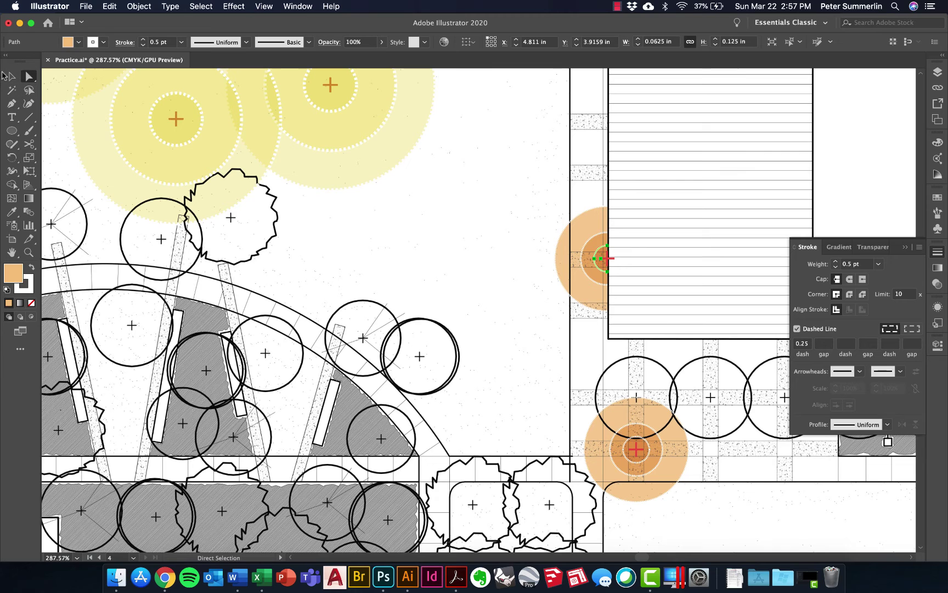
{"action": "left_click", "coordinate": [12, 77]}
{"action": "left_click", "coordinate": [635, 458]}
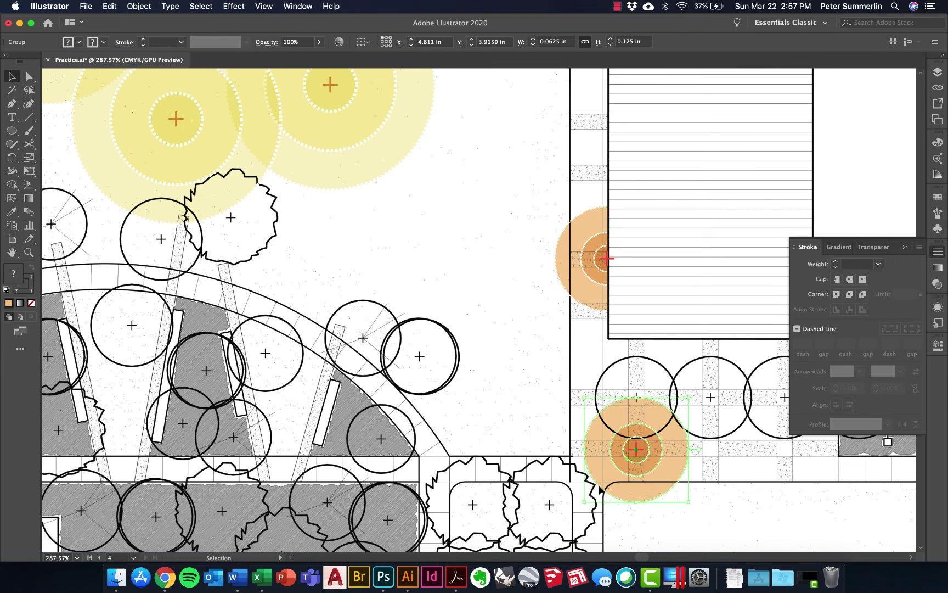
{"action": "scroll", "coordinate": [637, 468], "scroll_direction": "right", "scroll_amount": 6}
{"action": "scroll", "coordinate": [636, 467], "scroll_direction": "up", "scroll_amount": 1}
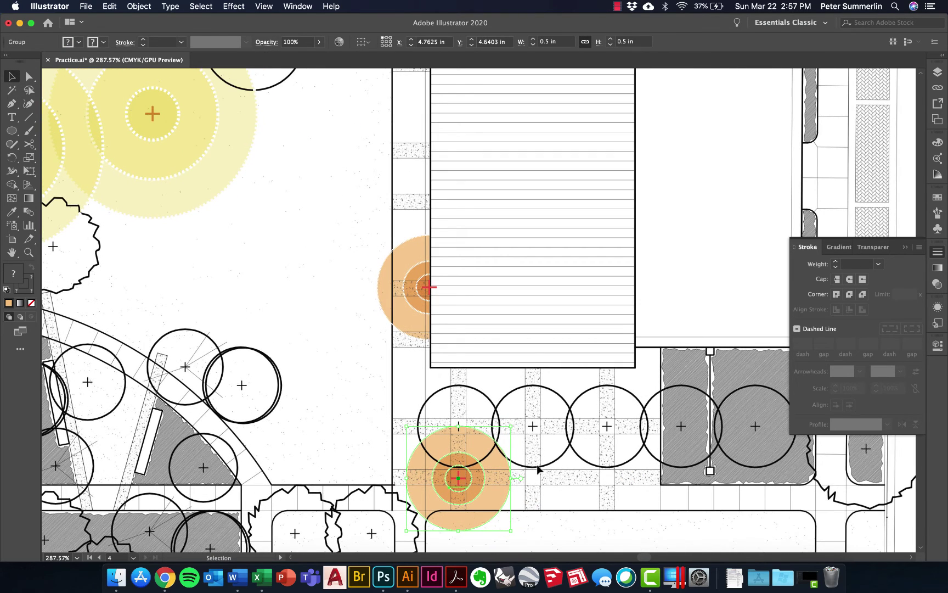
{"action": "left_click_drag", "start_coordinate": [466, 479], "coordinate": [641, 370]}
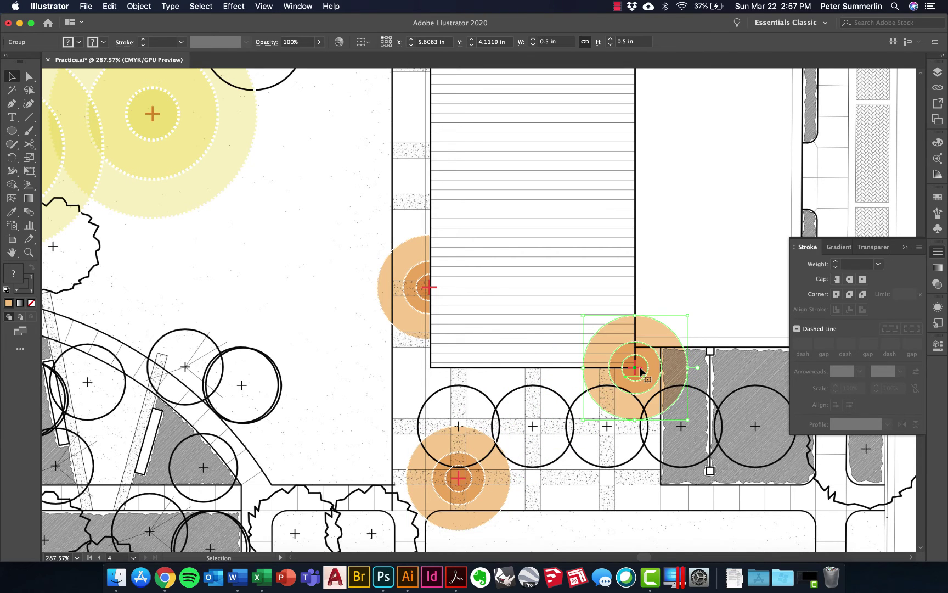
{"action": "scroll", "coordinate": [576, 336], "scroll_direction": "up", "scroll_amount": 5}
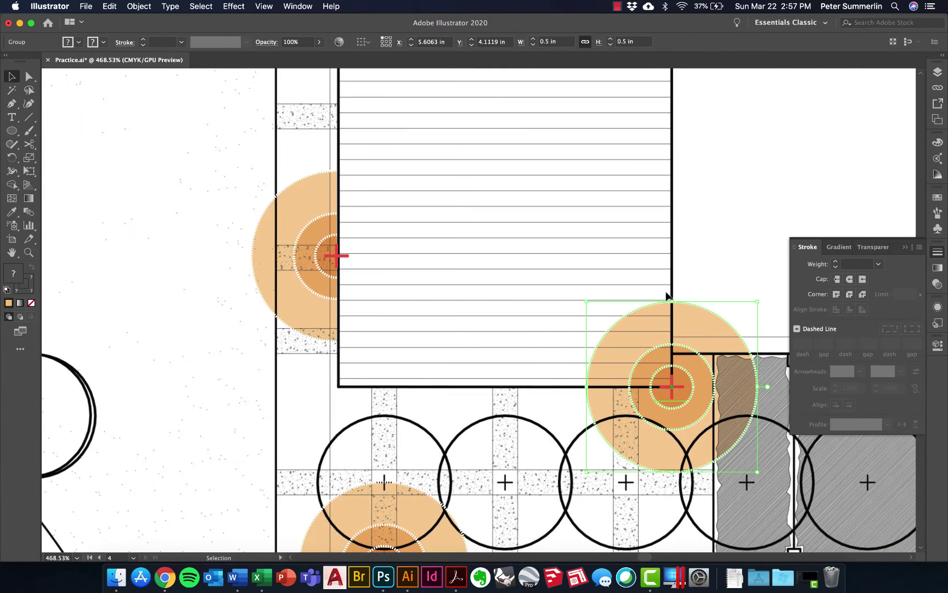
{"action": "left_click", "coordinate": [598, 284]}
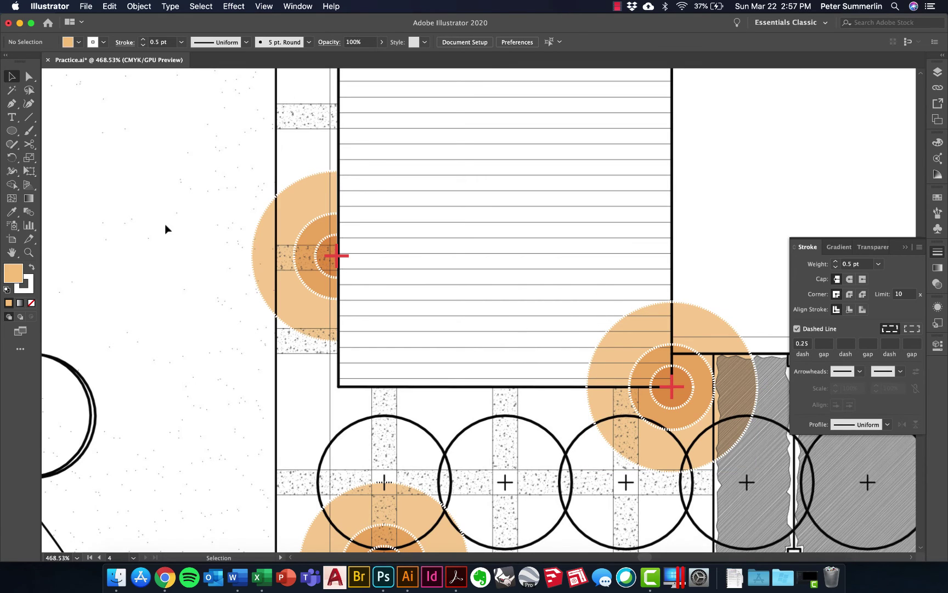
Add an anchor point on the upper-left arc of the corner symbol's outer circle and delete it to open the path there
{"action": "left_click", "coordinate": [626, 332]}
{"action": "key", "text": "p"}
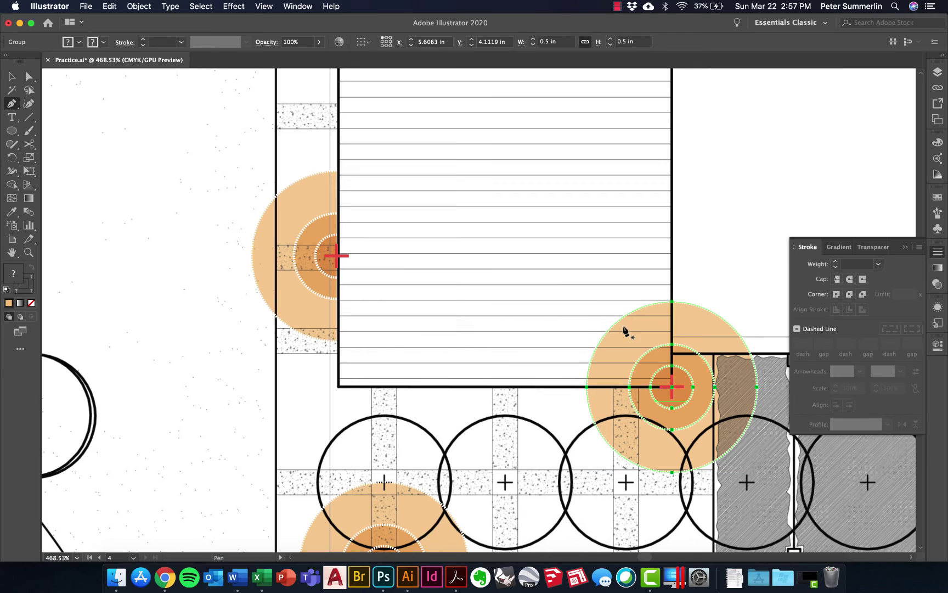
{"action": "left_click", "coordinate": [615, 324]}
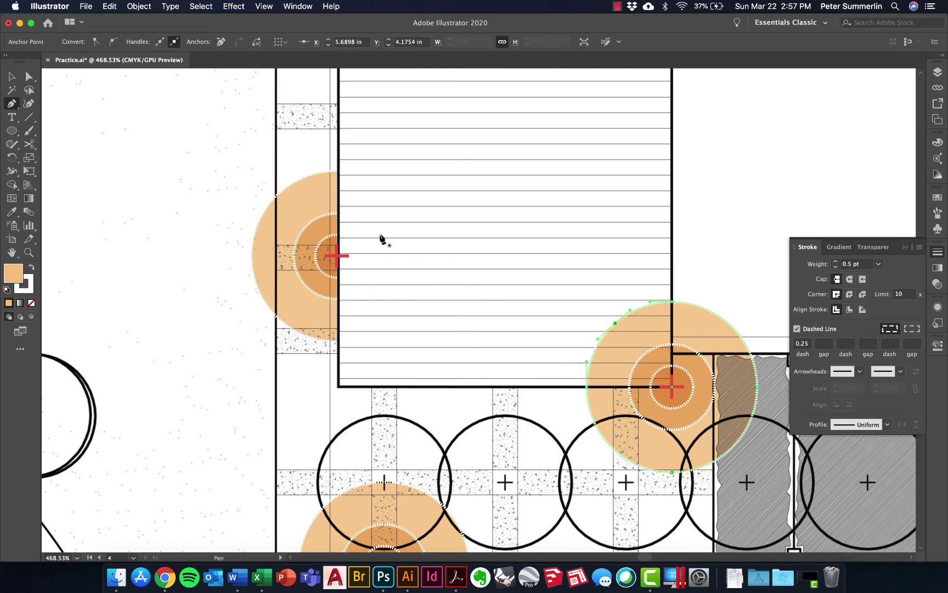
{"action": "left_click", "coordinate": [29, 76]}
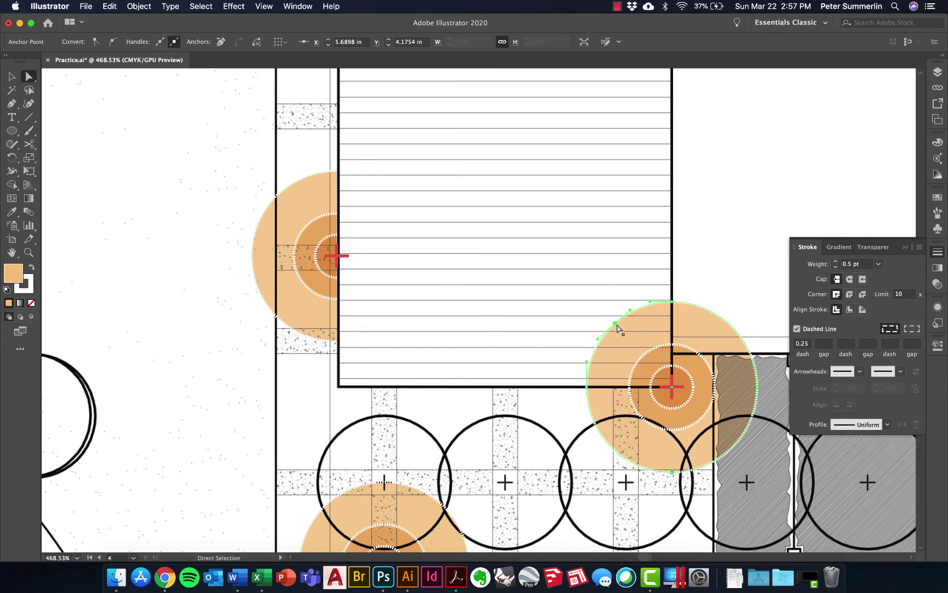
{"action": "key", "text": "BackSpace"}
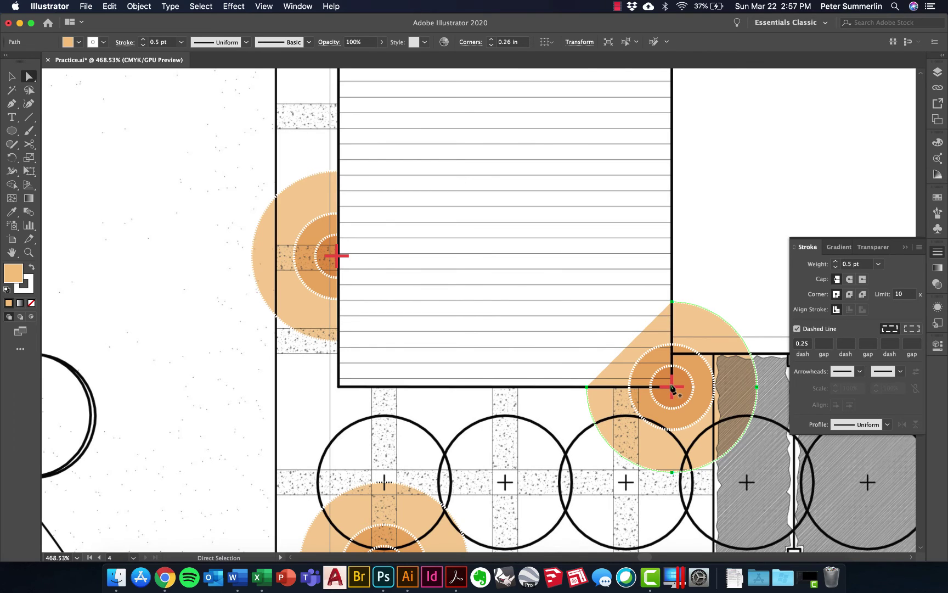
Close the opened outer circle with straight Pen segments through the symbol's center along the building's corner, and deselect it
{"action": "key", "text": "p"}
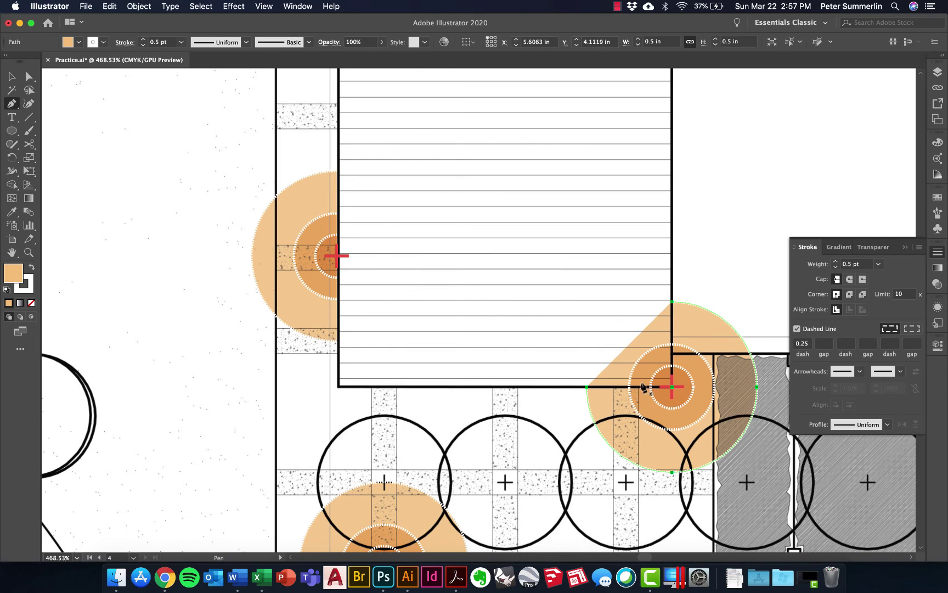
{"action": "left_click", "coordinate": [587, 387]}
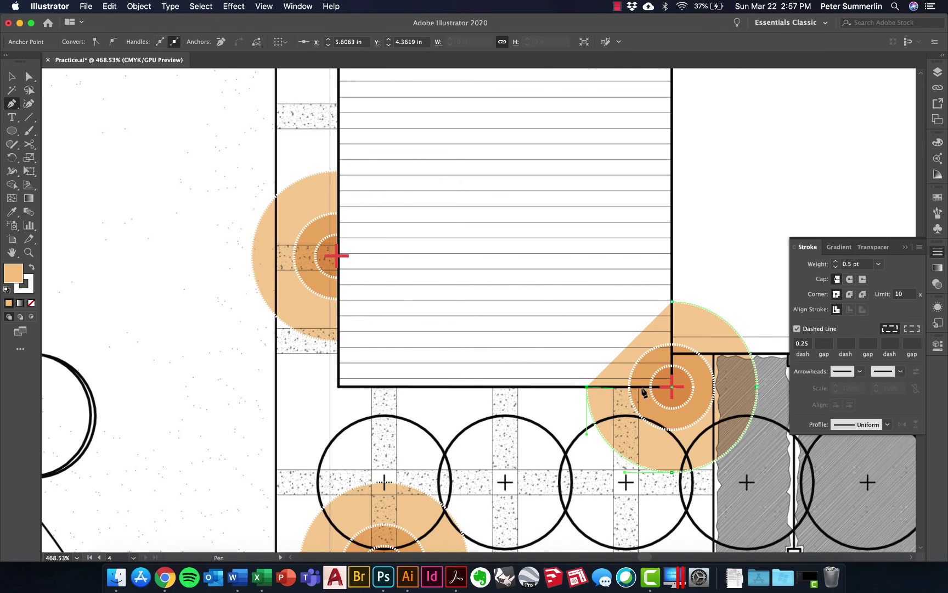
{"action": "left_click", "coordinate": [671, 386]}
{"action": "left_click", "coordinate": [672, 301]}
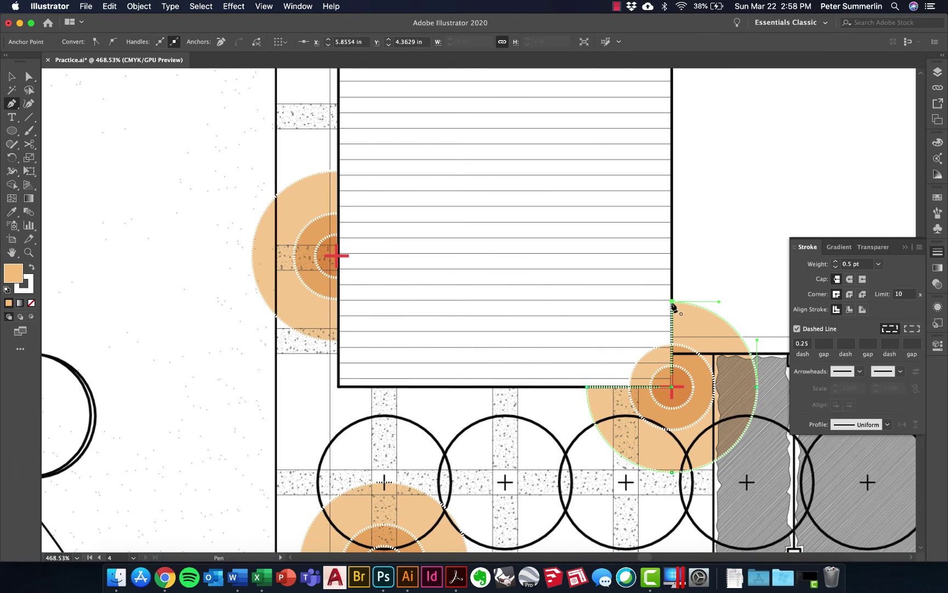
{"action": "key", "text": "v"}
{"action": "left_click", "coordinate": [708, 266]}
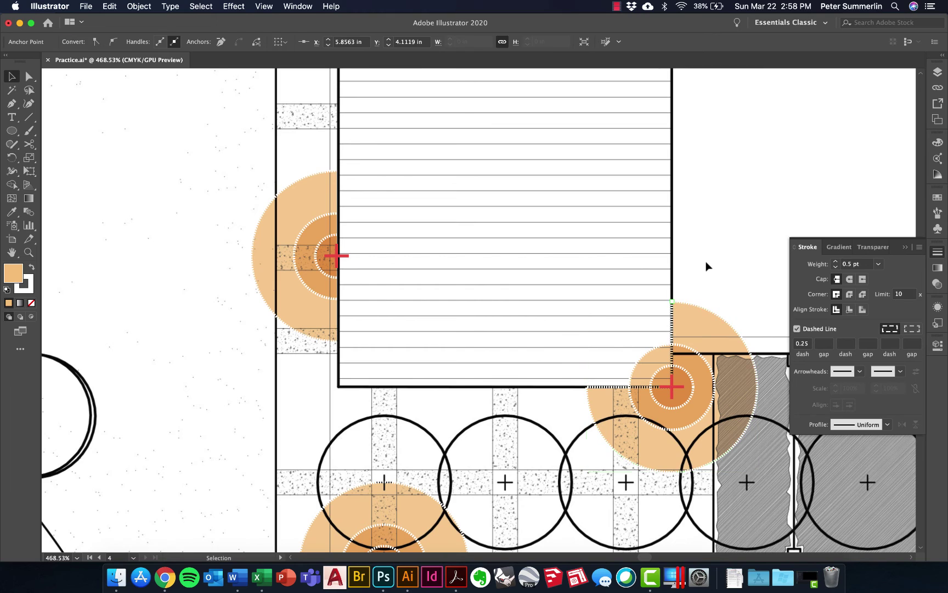
{"action": "left_click", "coordinate": [691, 329]}
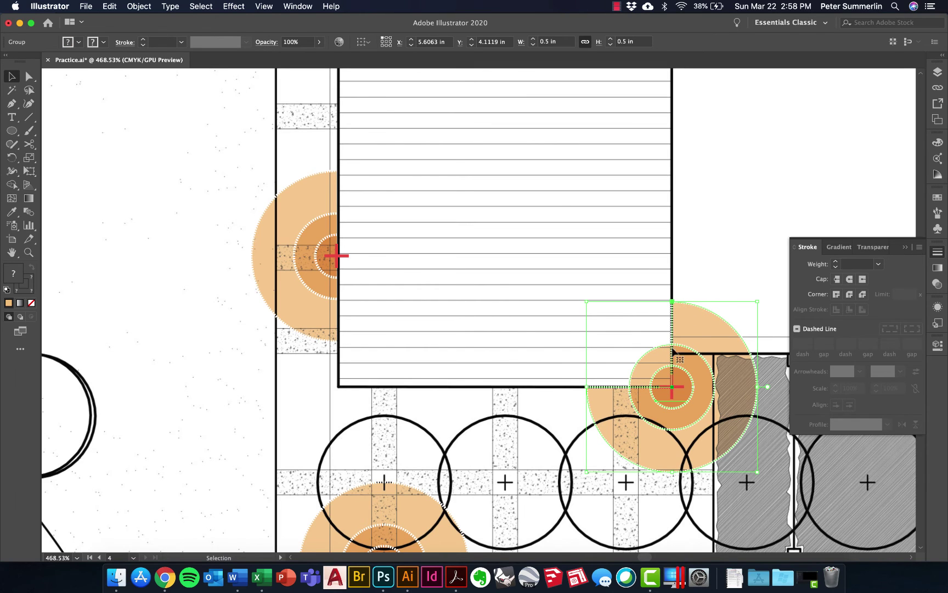
{"action": "left_click", "coordinate": [675, 259]}
Examine the placed yellow and orange symbols across the whole plan and compare them with the completed plan beside it
{"action": "scroll", "coordinate": [679, 261], "scroll_direction": "down", "scroll_amount": 5}
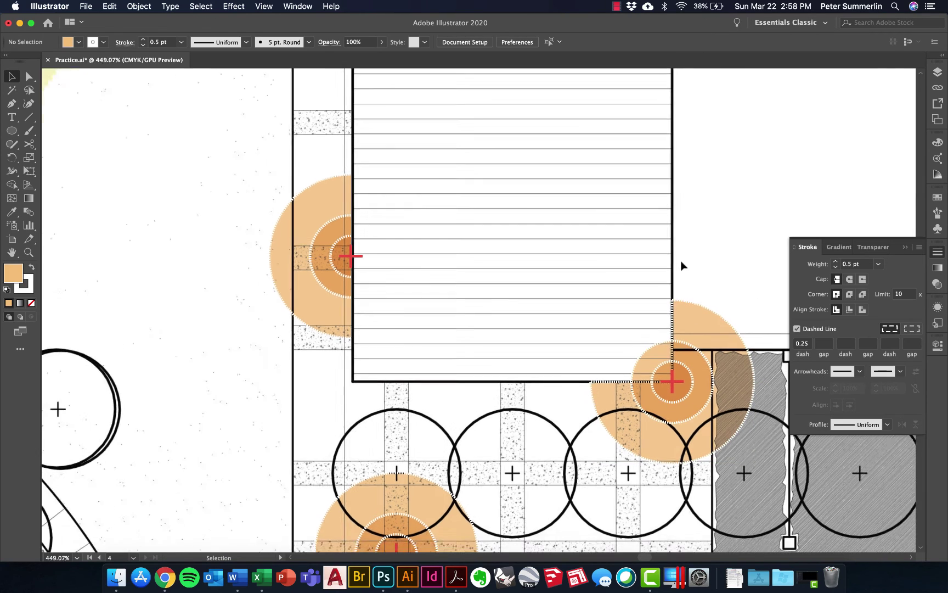
{"action": "scroll", "coordinate": [681, 266], "scroll_direction": "left", "scroll_amount": 5}
{"action": "scroll", "coordinate": [681, 265], "scroll_direction": "up", "scroll_amount": 3}
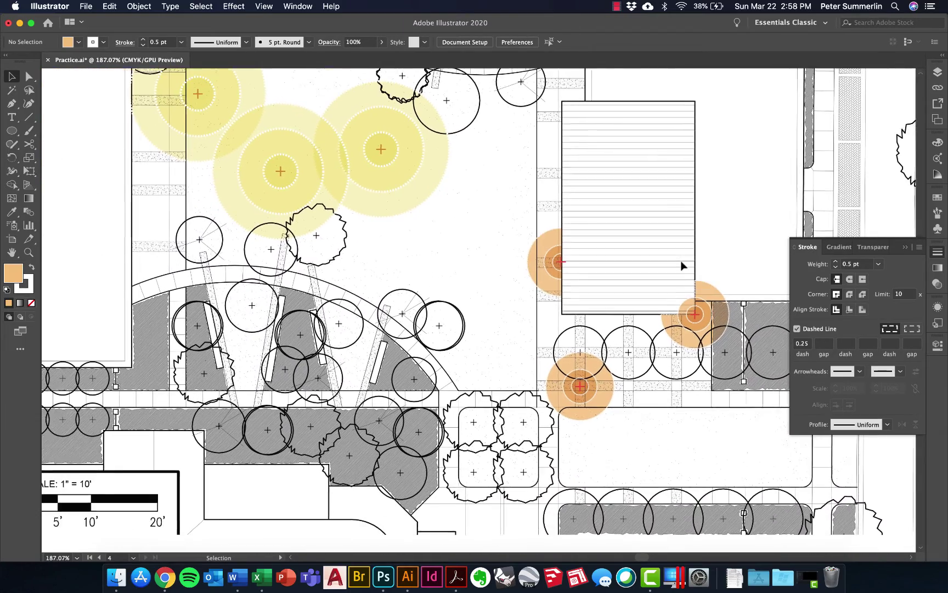
{"action": "scroll", "coordinate": [681, 266], "scroll_direction": "down", "scroll_amount": 2}
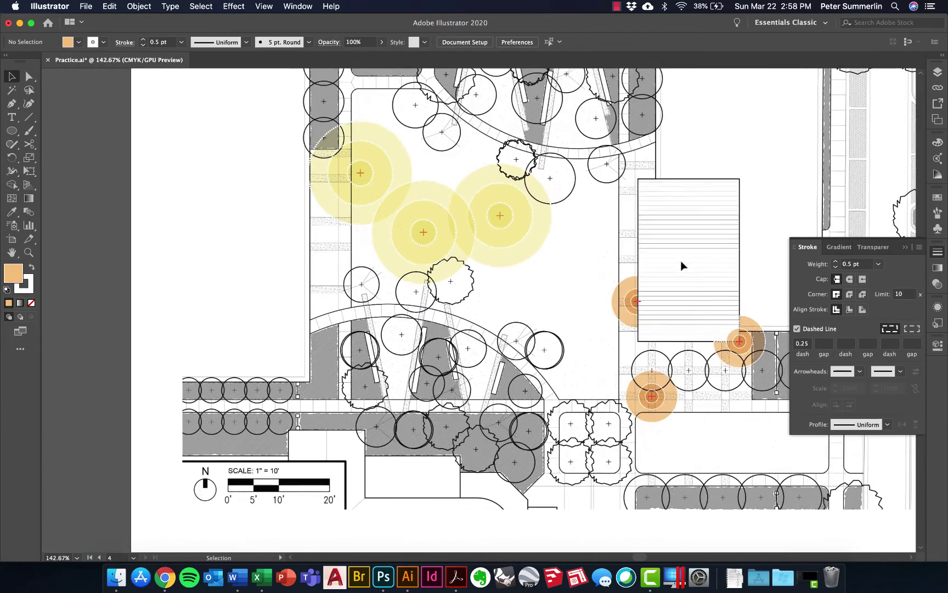
{"action": "scroll", "coordinate": [681, 266], "scroll_direction": "down", "scroll_amount": 3}
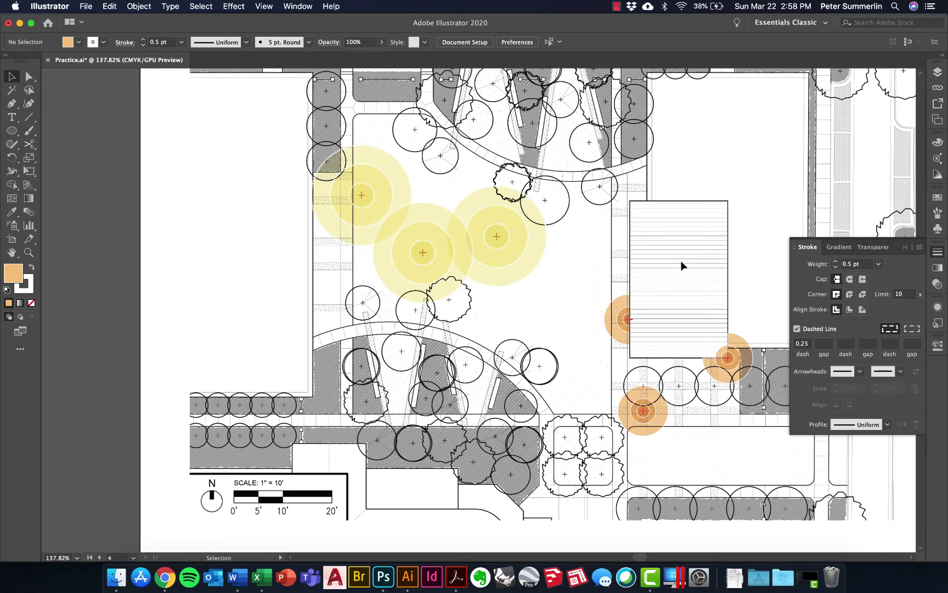
{"action": "scroll", "coordinate": [680, 266], "scroll_direction": "right", "scroll_amount": 2}
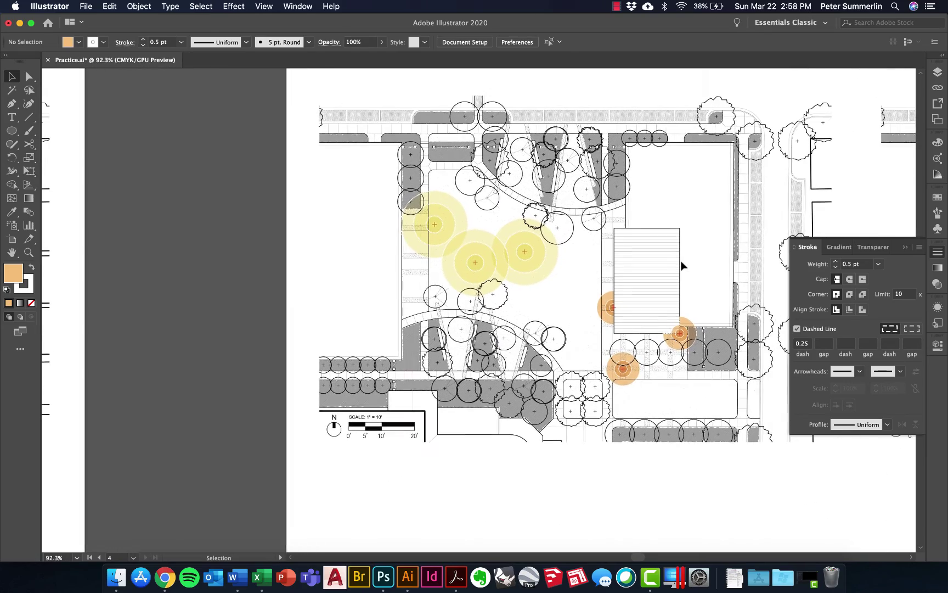
{"action": "scroll", "coordinate": [681, 265], "scroll_direction": "right", "scroll_amount": 3}
{"action": "scroll", "coordinate": [681, 266], "scroll_direction": "down", "scroll_amount": 1}
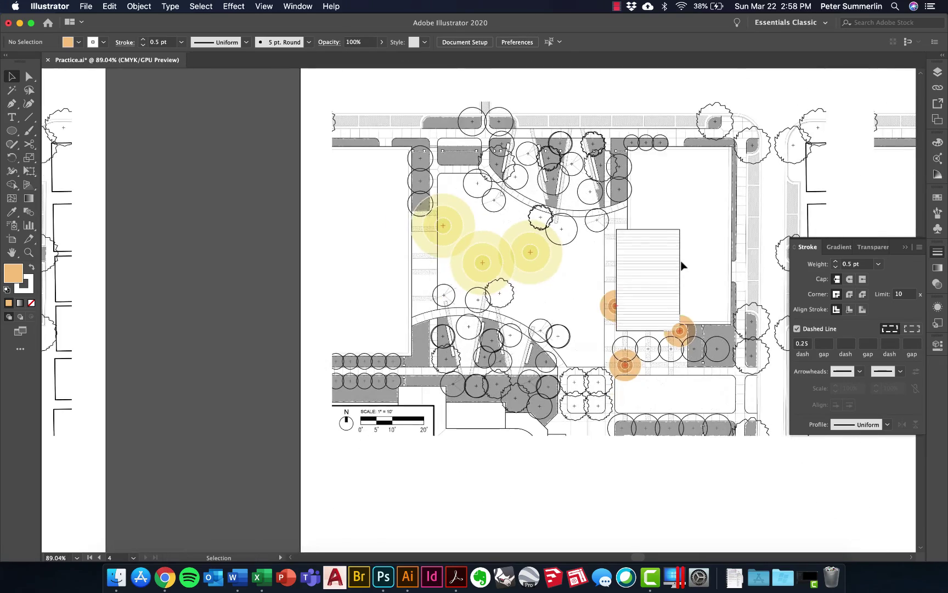
{"action": "scroll", "coordinate": [681, 266], "scroll_direction": "right", "scroll_amount": 10}
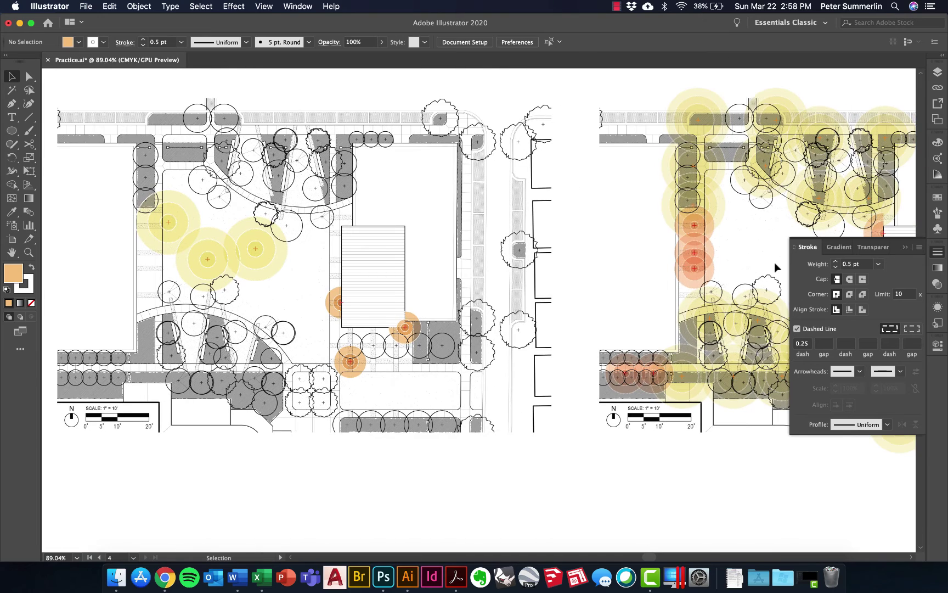
Examine the circulation legend and site furnishing images on the finished artboard as a model, and return to the plan with the yellow and orange symbols
{"action": "scroll", "coordinate": [775, 262], "scroll_direction": "right", "scroll_amount": 4}
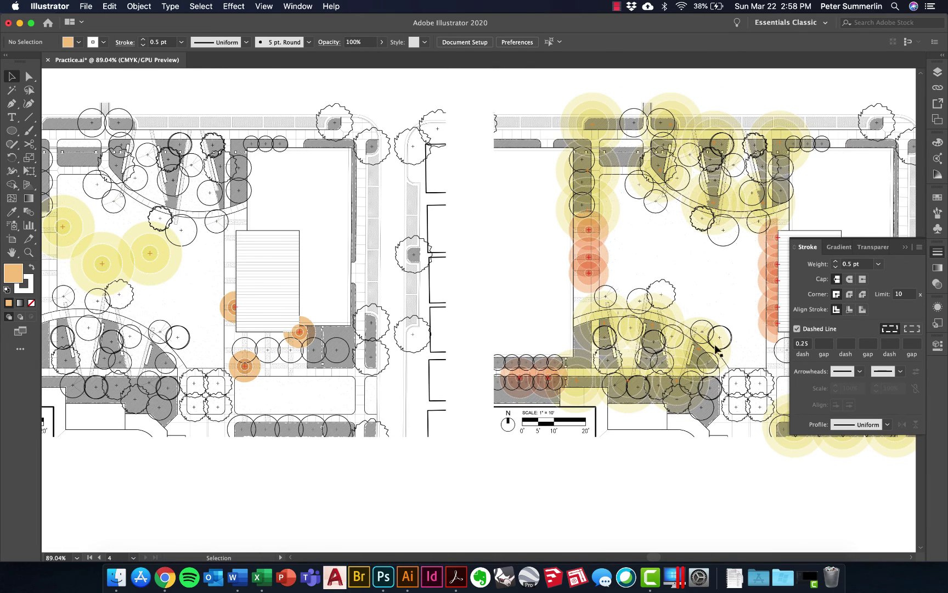
{"action": "scroll", "coordinate": [728, 311], "scroll_direction": "down", "scroll_amount": 3}
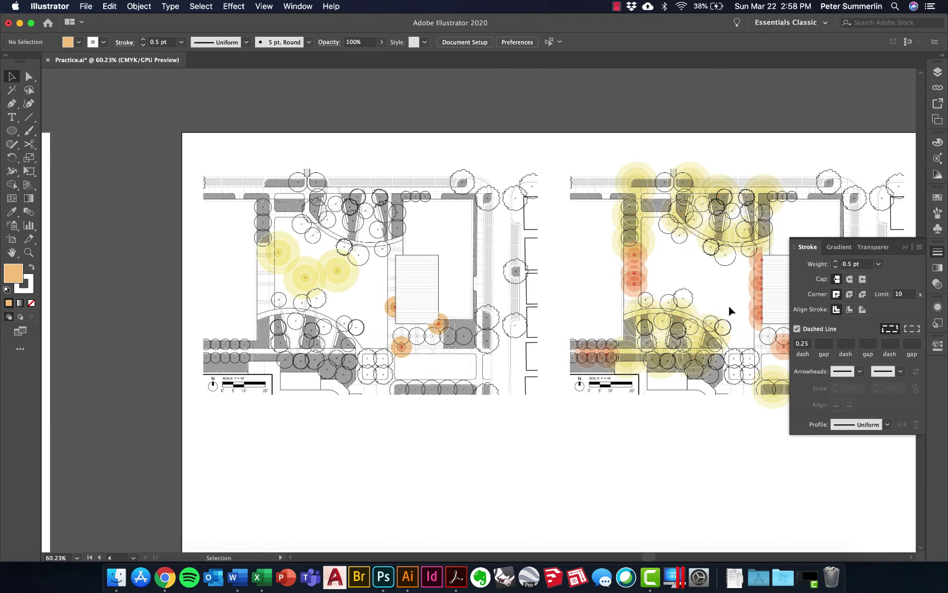
{"action": "scroll", "coordinate": [568, 317], "scroll_direction": "down", "scroll_amount": 2}
{"action": "scroll", "coordinate": [567, 317], "scroll_direction": "down", "scroll_amount": 10}
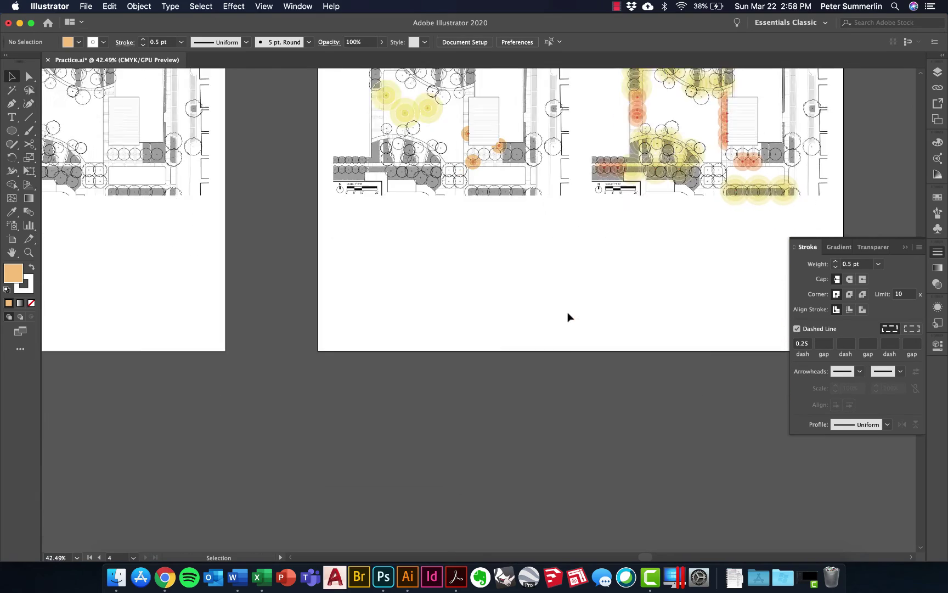
{"action": "scroll", "coordinate": [567, 313], "scroll_direction": "down", "scroll_amount": 5}
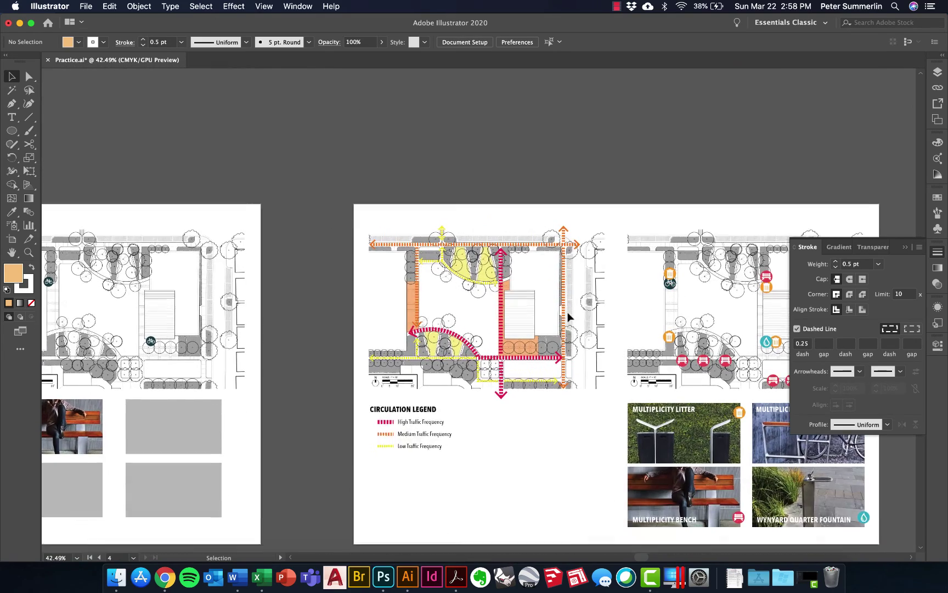
{"action": "scroll", "coordinate": [485, 454], "scroll_direction": "up", "scroll_amount": 3}
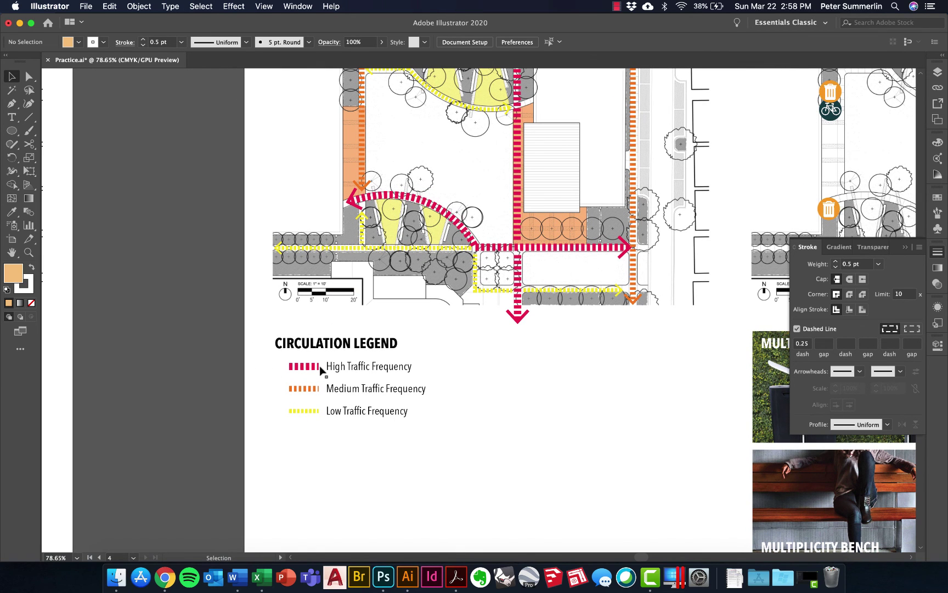
{"action": "scroll", "coordinate": [320, 368], "scroll_direction": "down", "scroll_amount": 3}
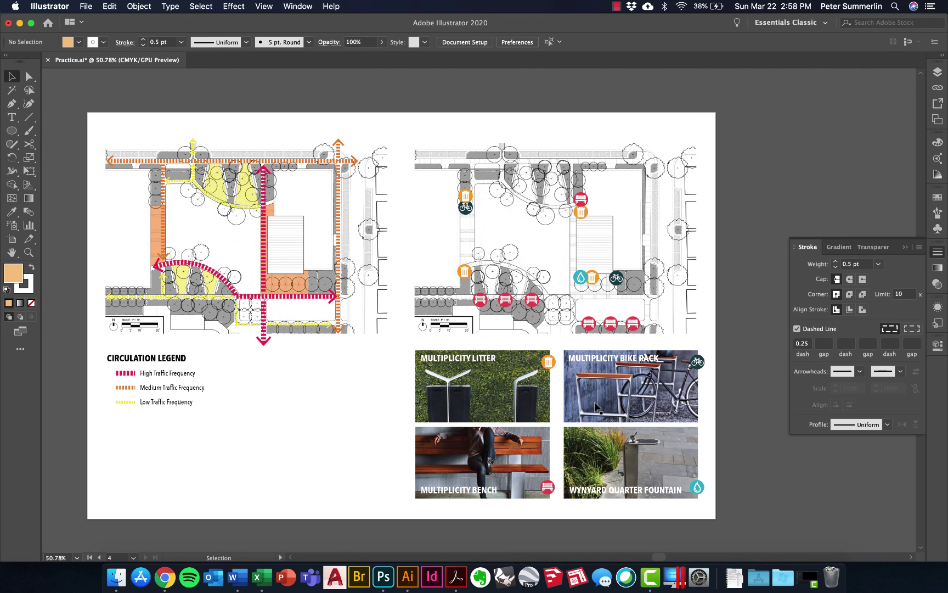
{"action": "scroll", "coordinate": [597, 406], "scroll_direction": "down", "scroll_amount": 5}
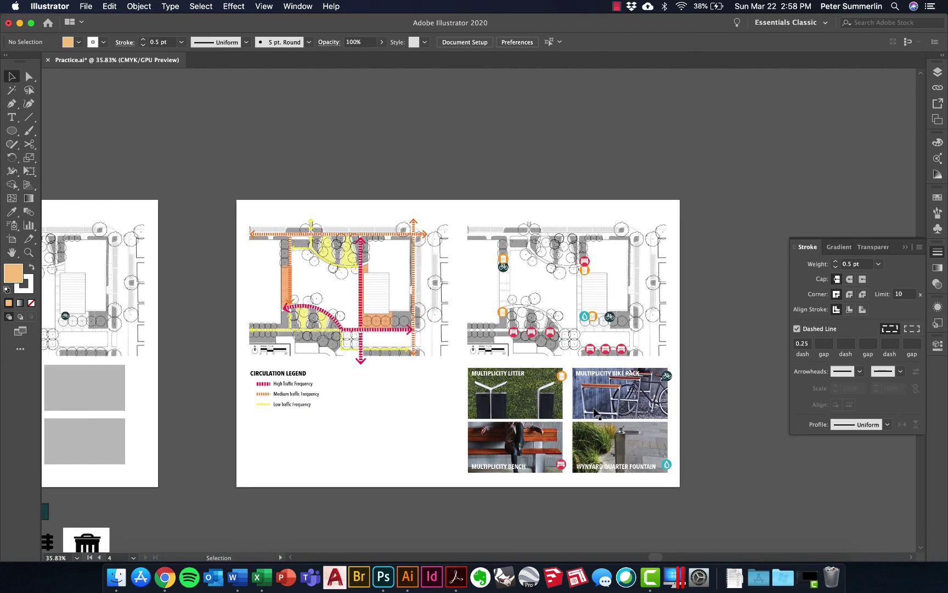
{"action": "scroll", "coordinate": [594, 412], "scroll_direction": "up", "scroll_amount": 10}
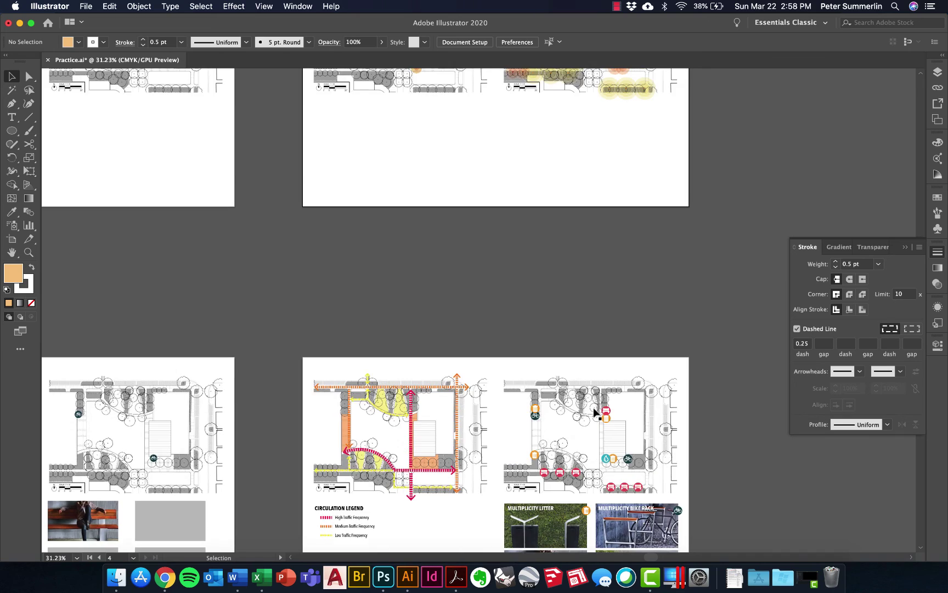
{"action": "scroll", "coordinate": [476, 228], "scroll_direction": "up", "scroll_amount": 3}
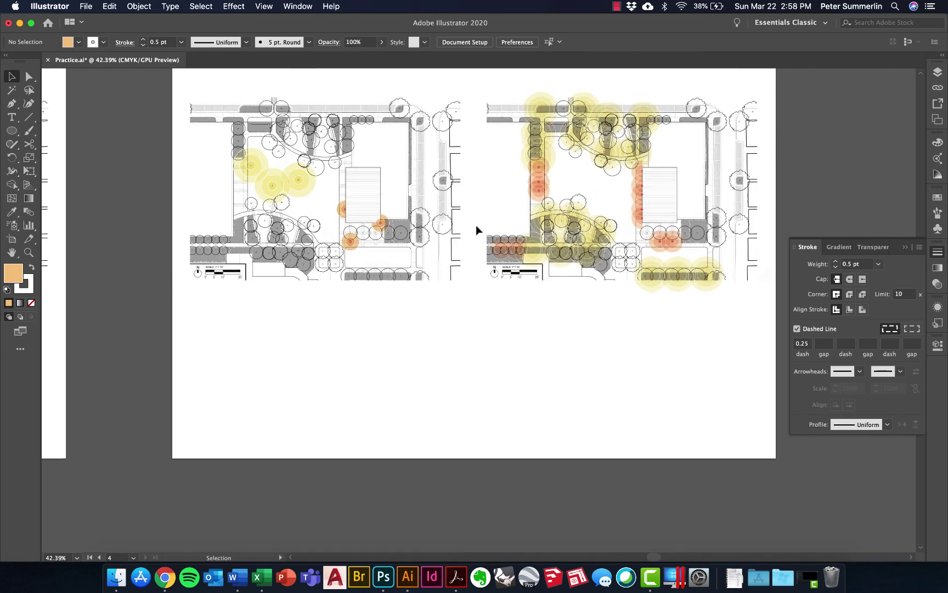
{"action": "scroll", "coordinate": [476, 225], "scroll_direction": "up", "scroll_amount": 2}
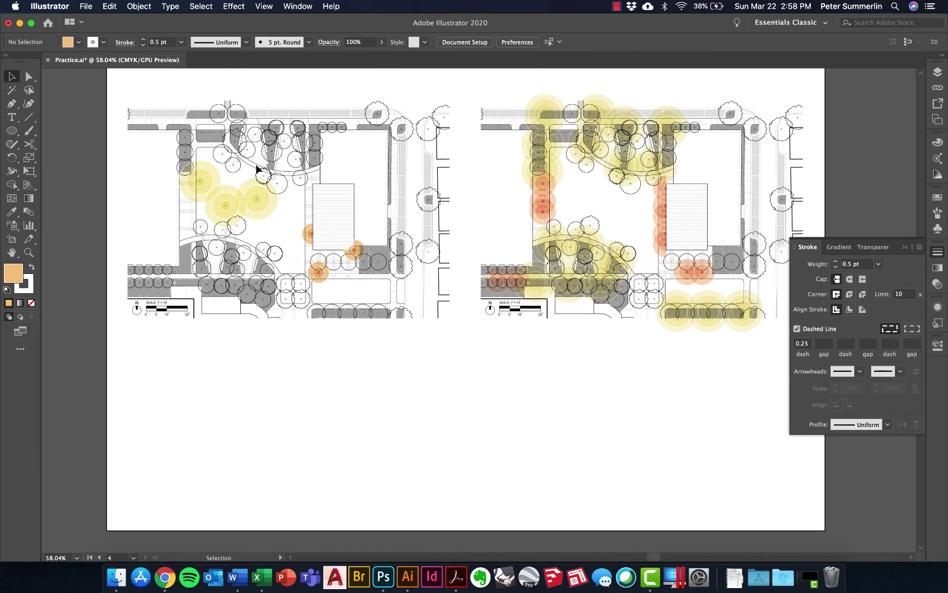
{"action": "scroll", "coordinate": [250, 159], "scroll_direction": "up", "scroll_amount": 4}
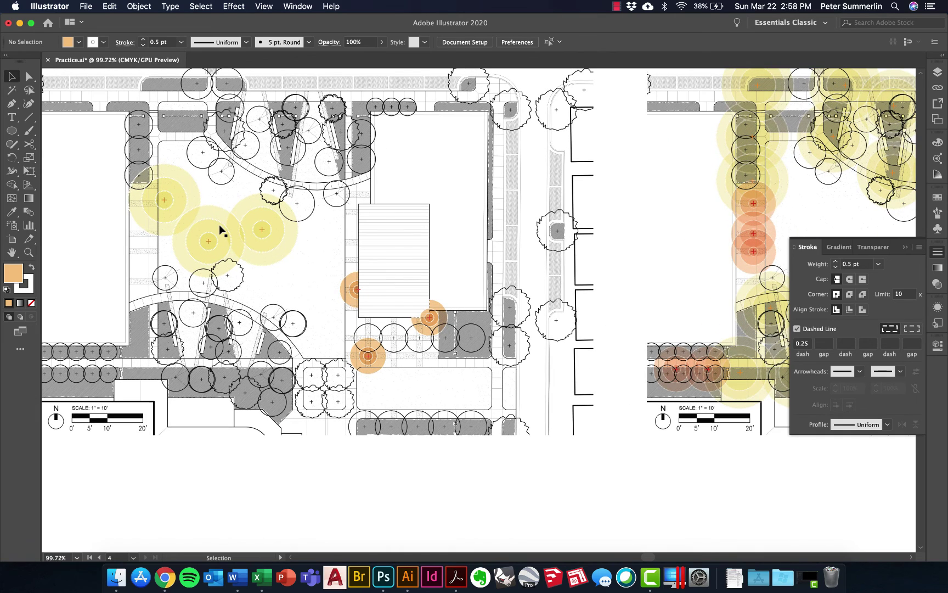